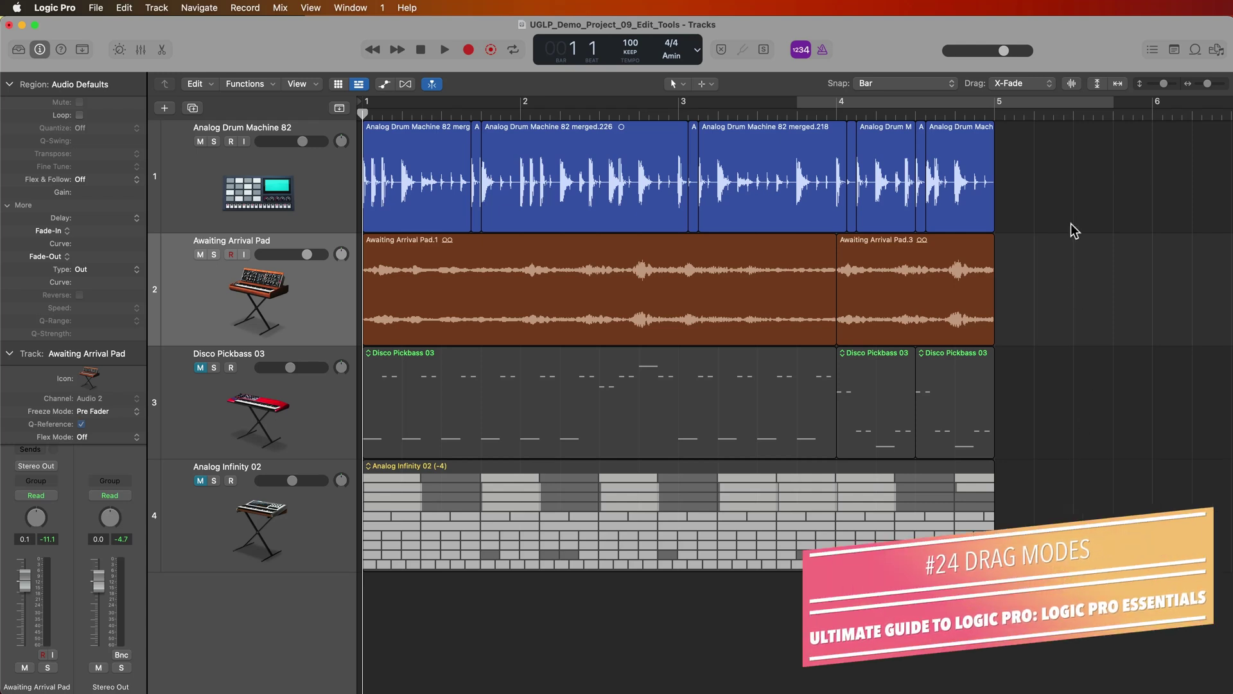
Try moving the last Analog Drum Machine region to bar 5, and undo the move.
click(1041, 86)
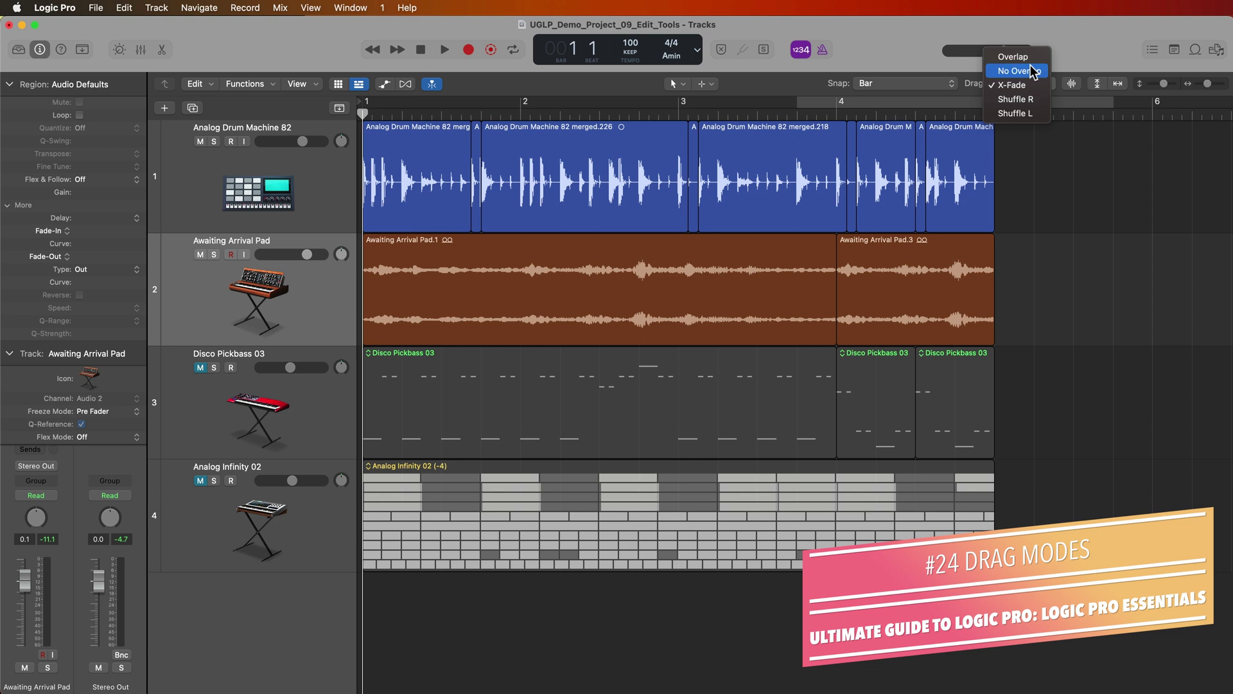
click(1013, 211)
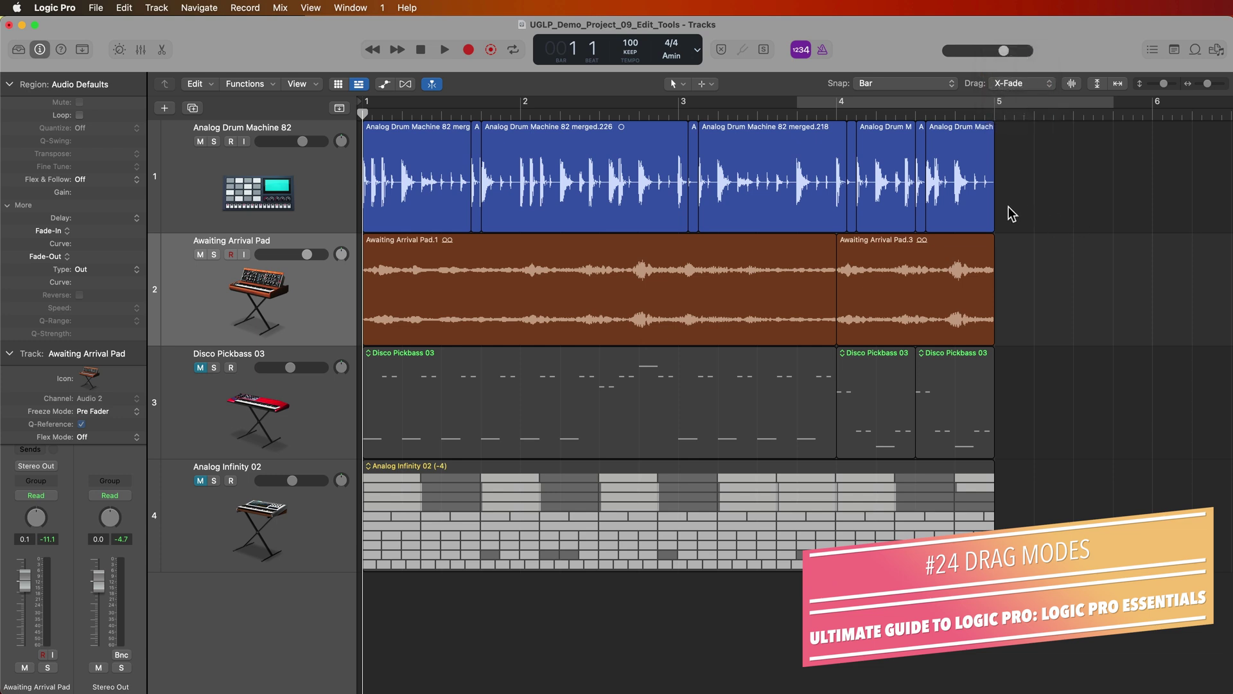
drag(961, 210, 1091, 213)
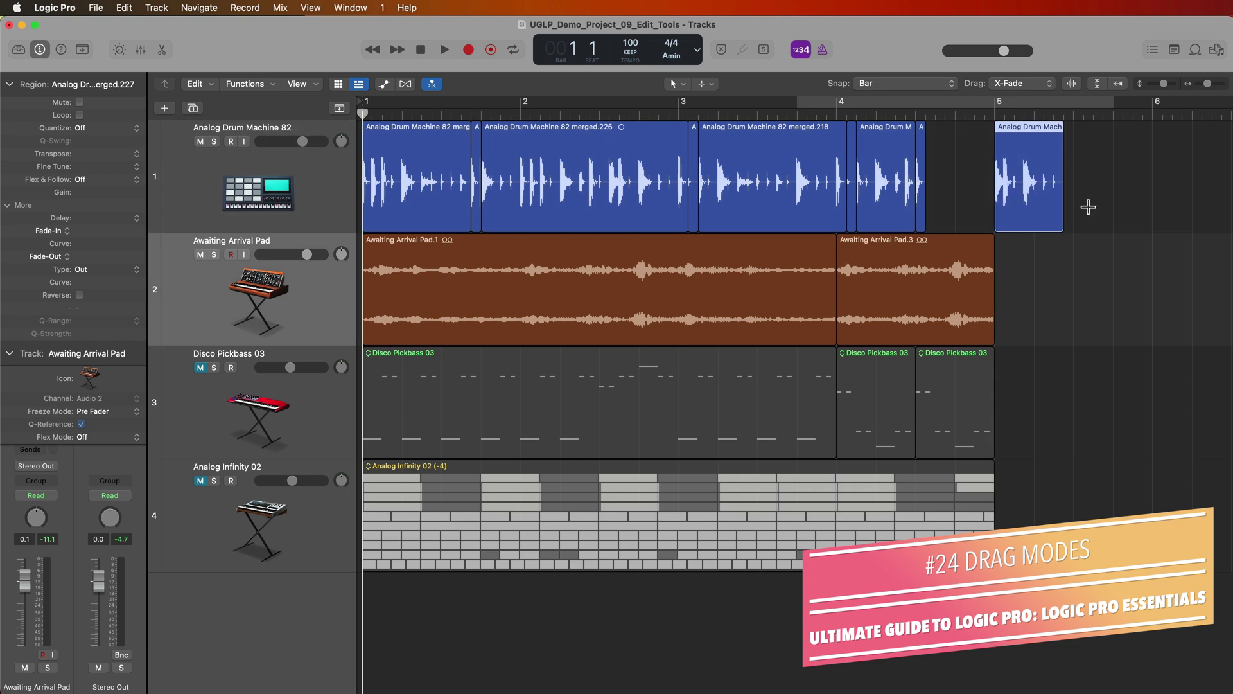
key(super+z)
Turn snapping off, and look through the drag modes, edit tools and snap options without changing them.
click(864, 87)
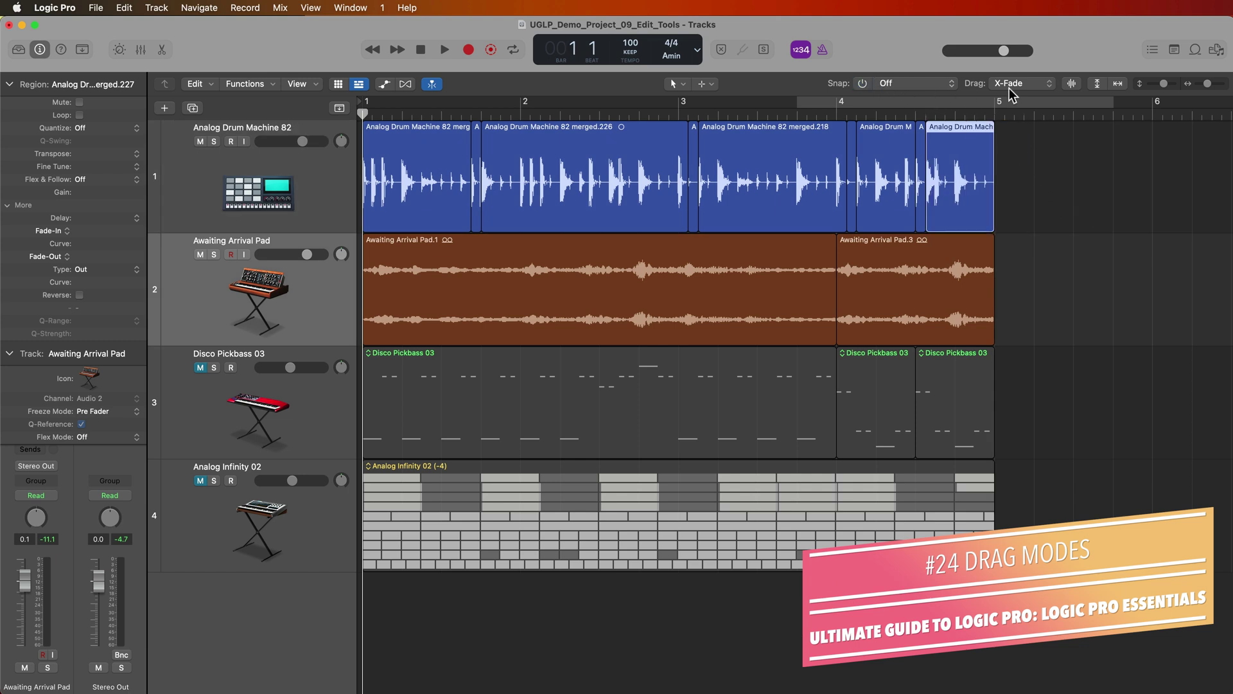
click(1031, 84)
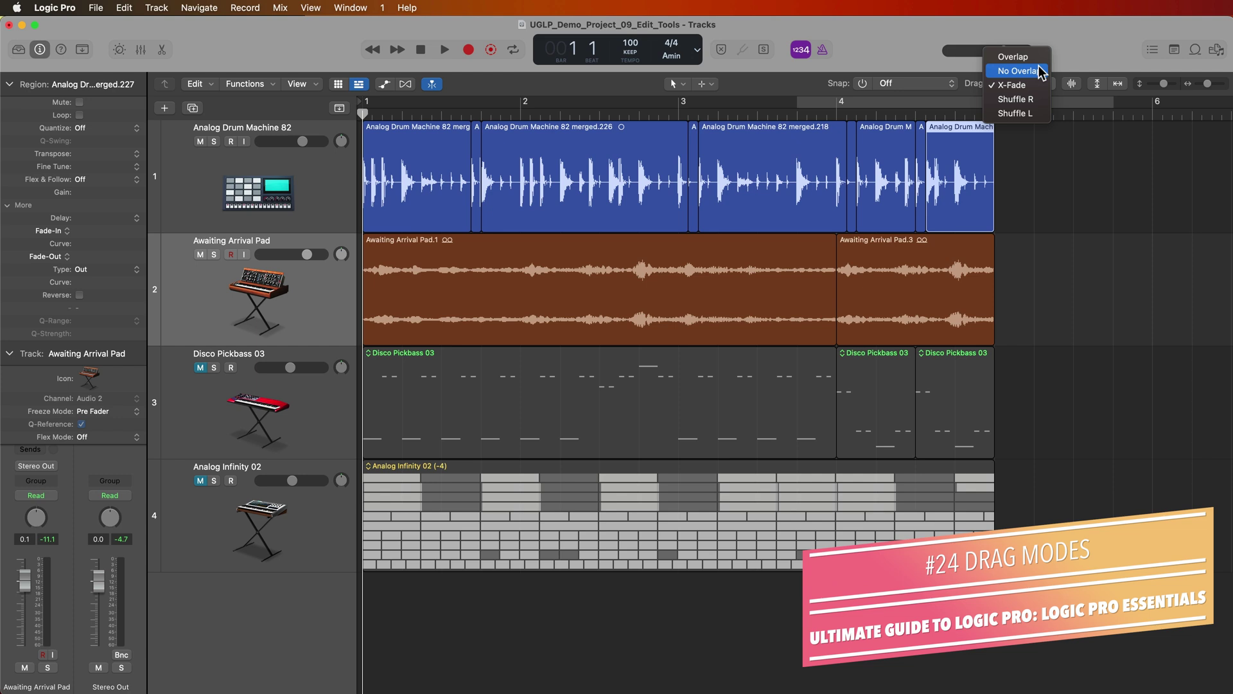
click(1081, 187)
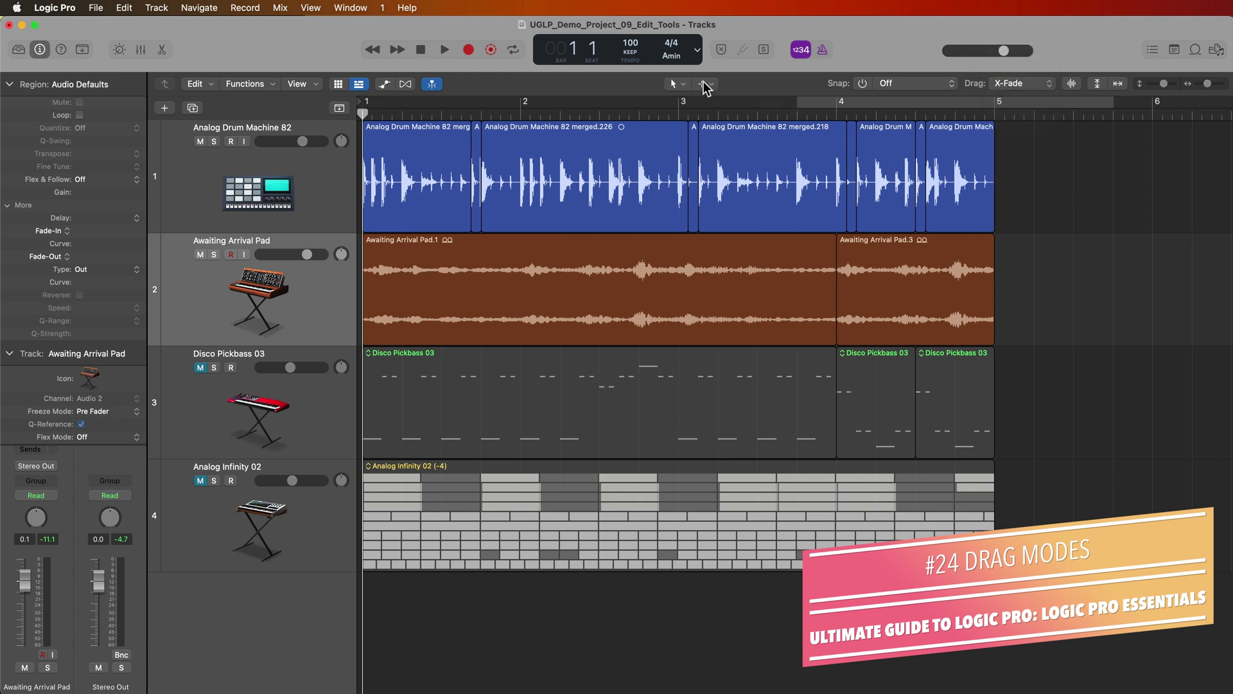
click(702, 84)
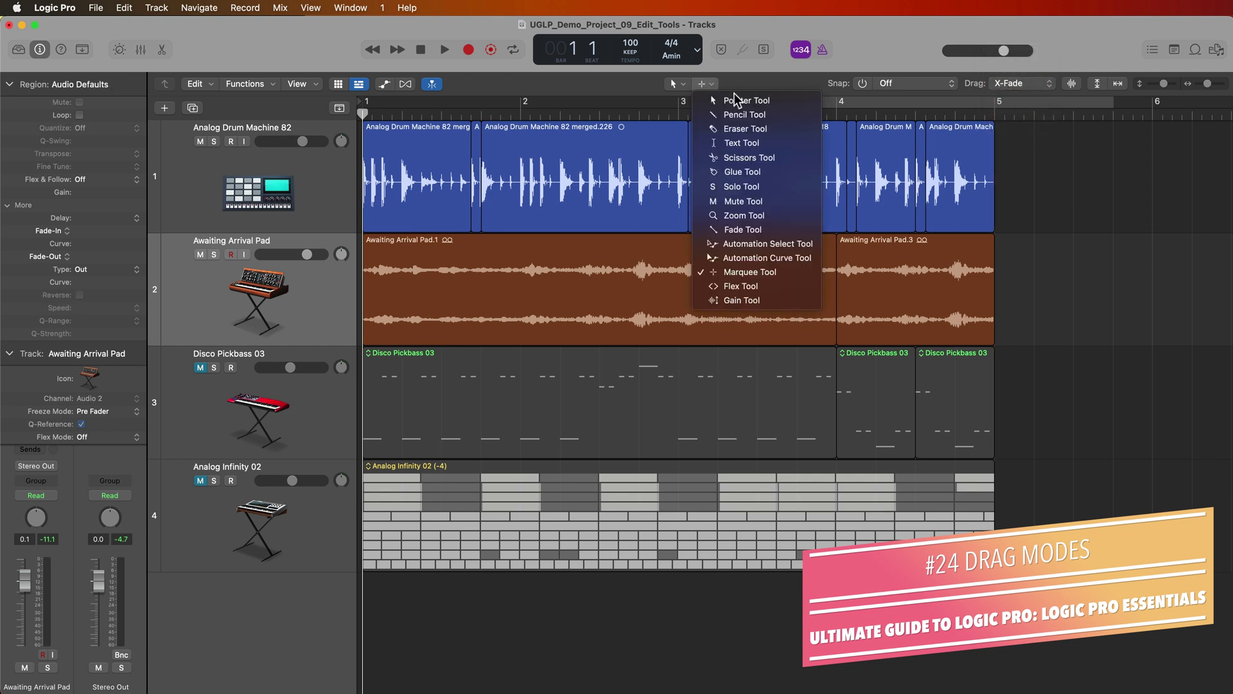
click(1109, 160)
click(939, 84)
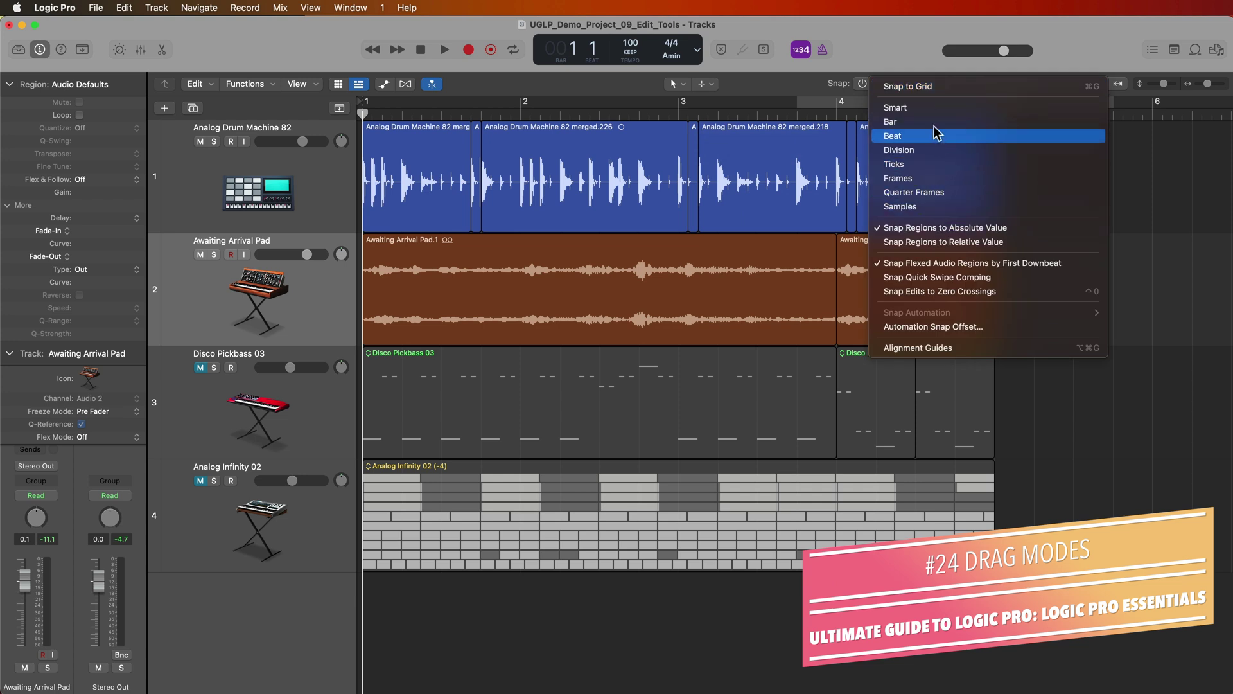
click(1053, 150)
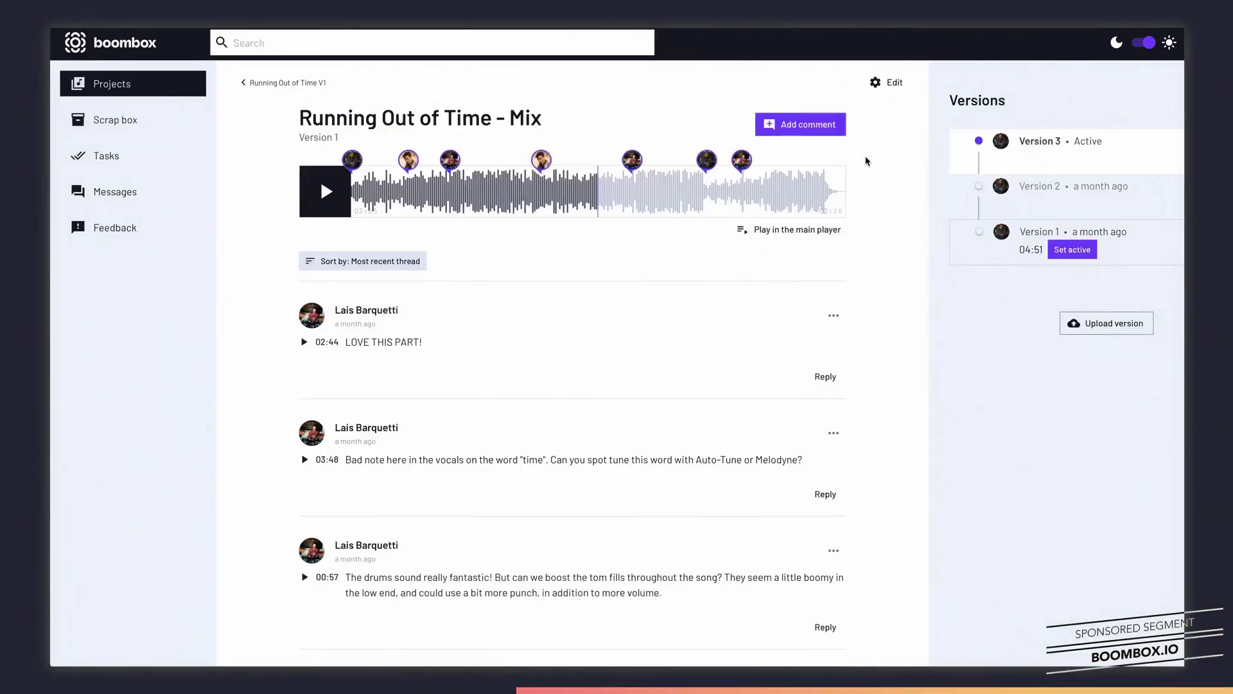
In Boombox, post the comment "Vocals need a little more high end here." at 02:25 on Version 1 of Running Out of Time - Mix.
click(597, 192)
text(Vocals need a l)
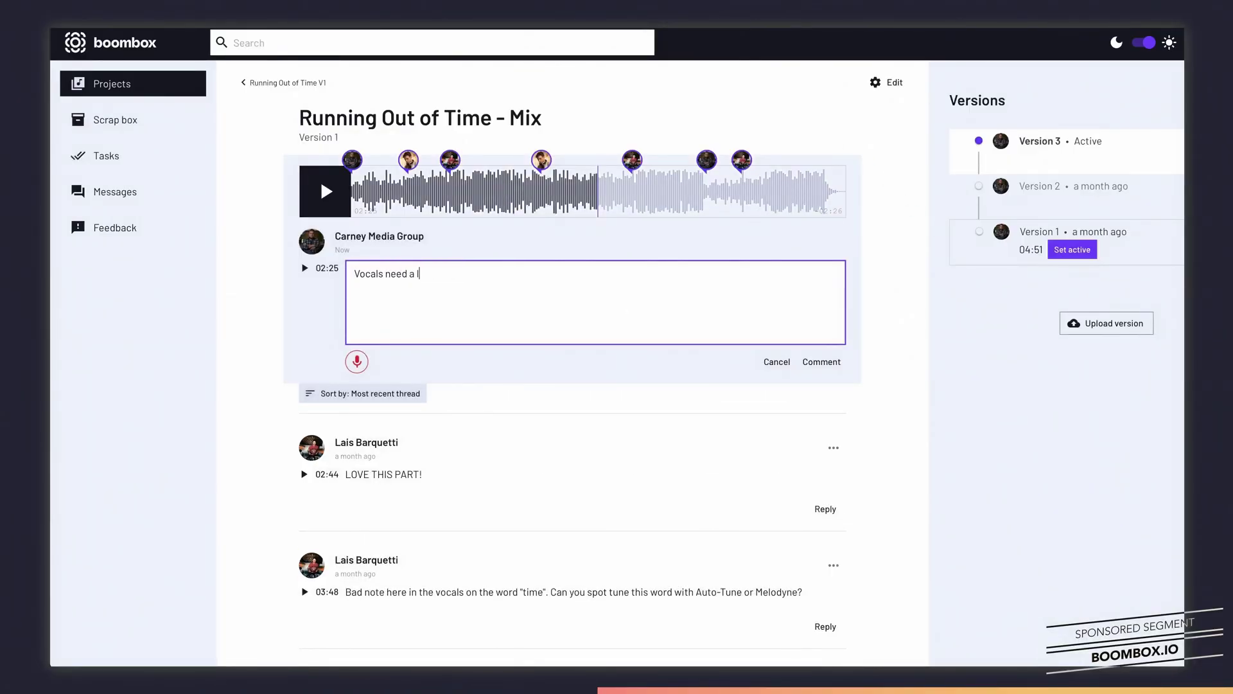
text(ittle more high end here)
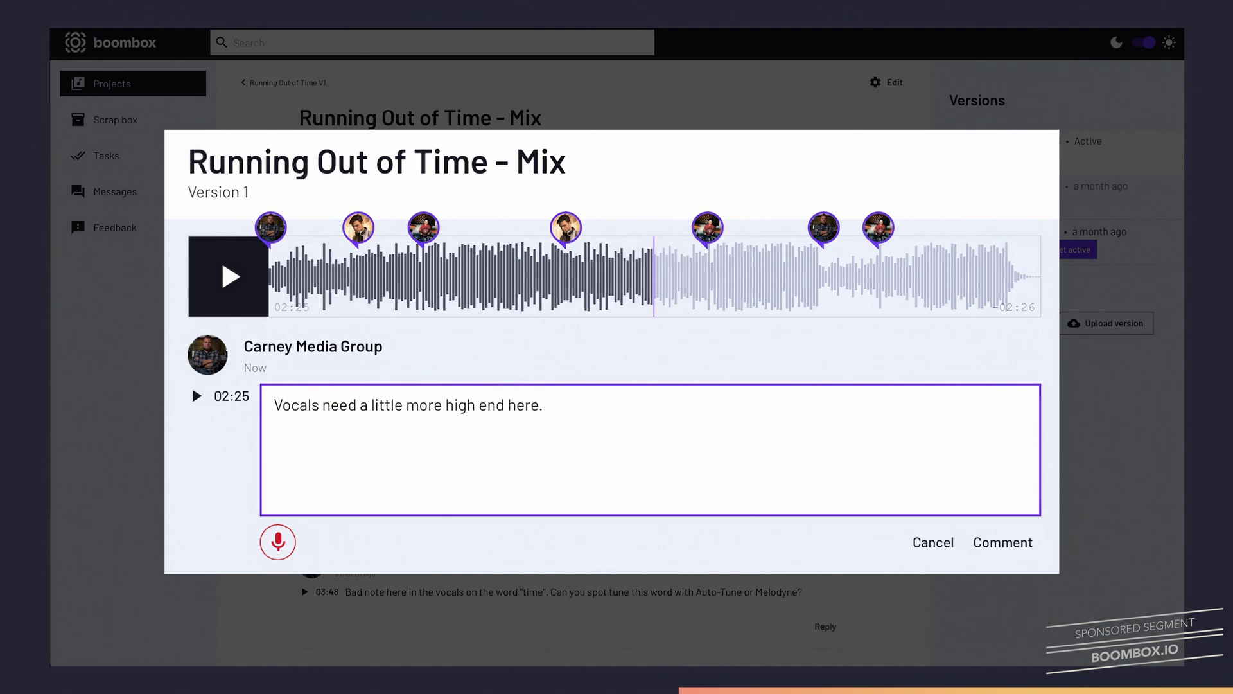
text(.)
click(1001, 545)
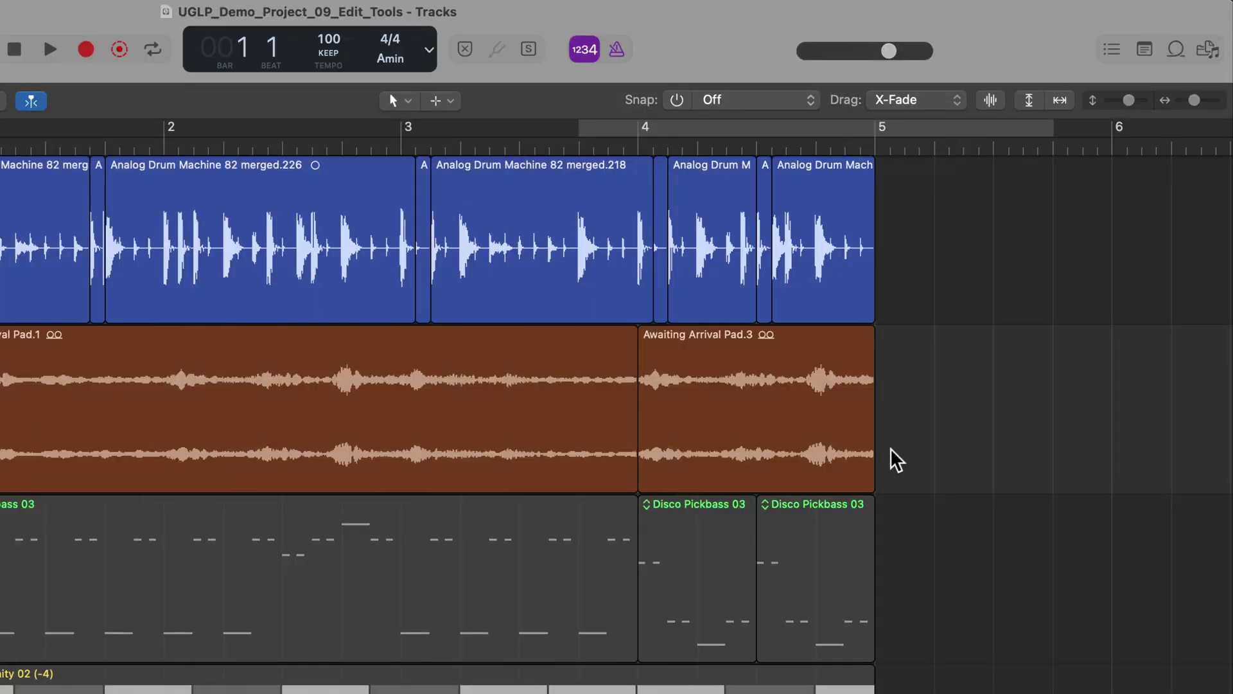
Return to Logic Pro and review the available drag modes, keeping X-Fade selected.
click(959, 104)
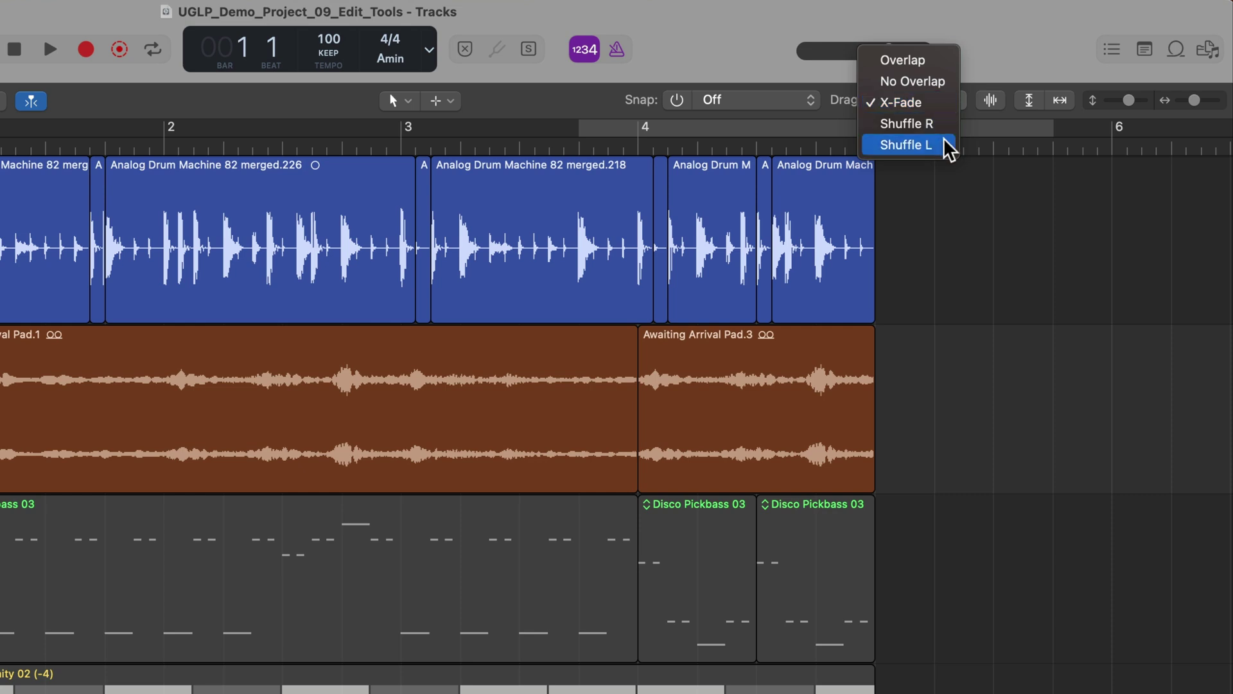
click(942, 101)
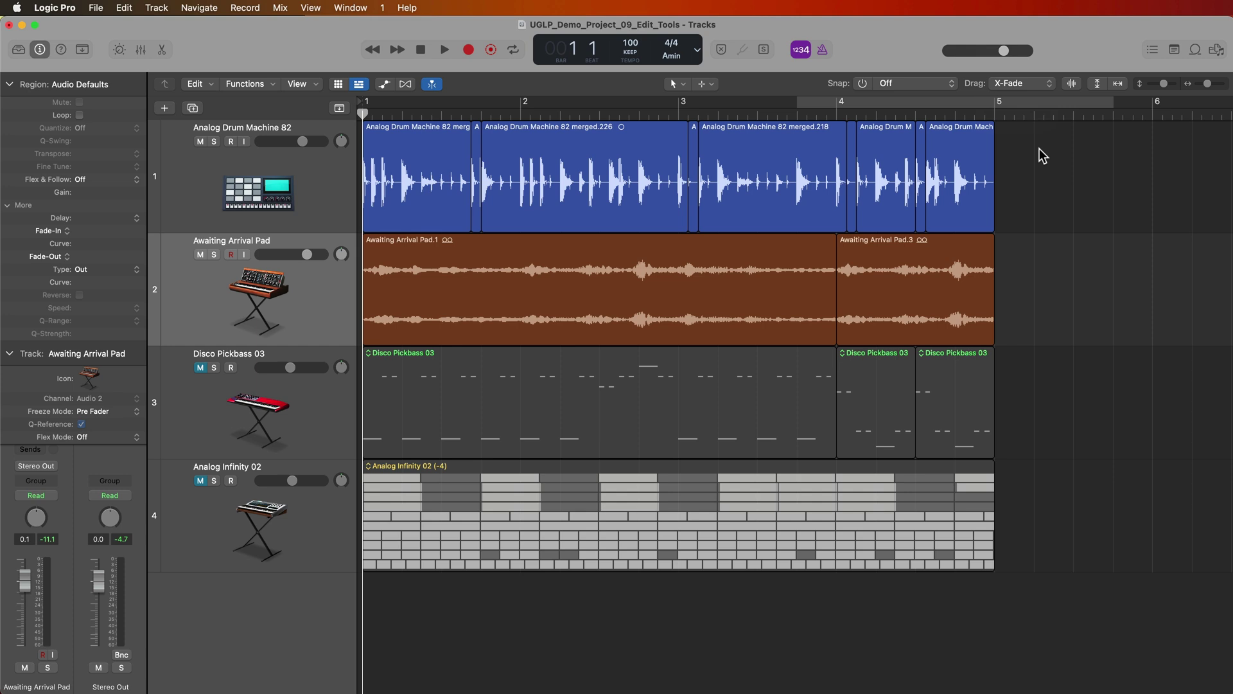
click(1046, 87)
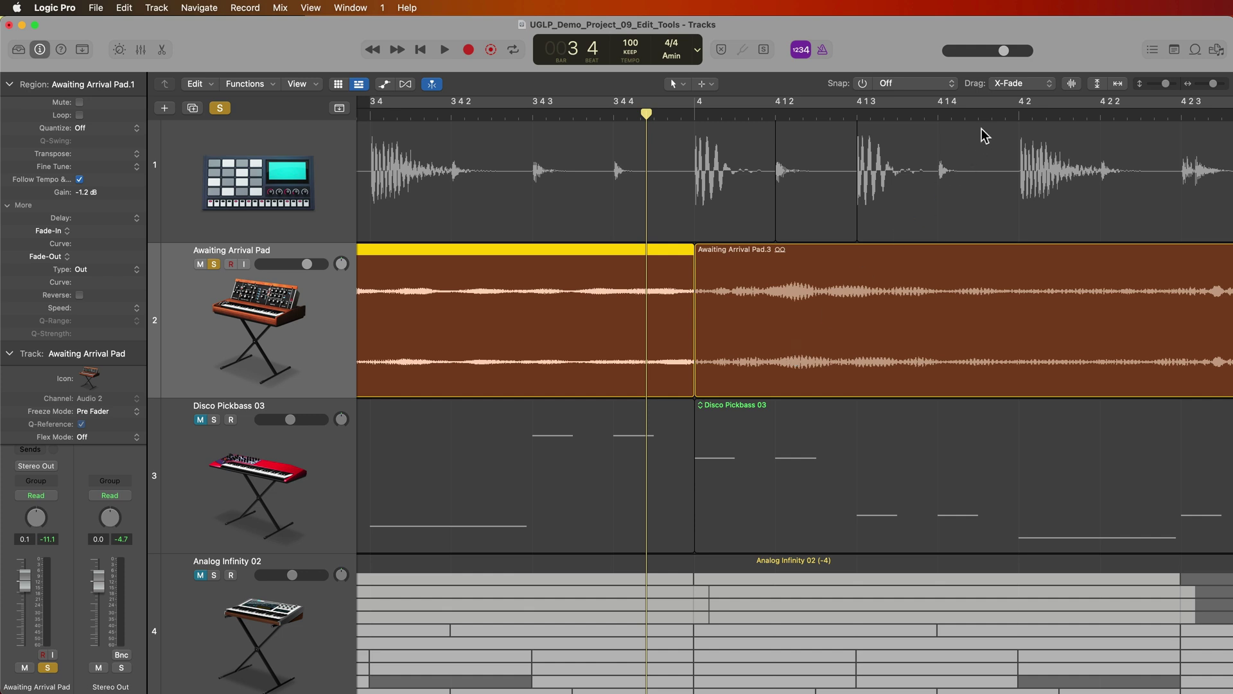
Try extending the start of Awaiting Arrival Pad.3 slightly over Awaiting Arrival Pad.1 to create a crossfade, and undo the edit.
click(761, 348)
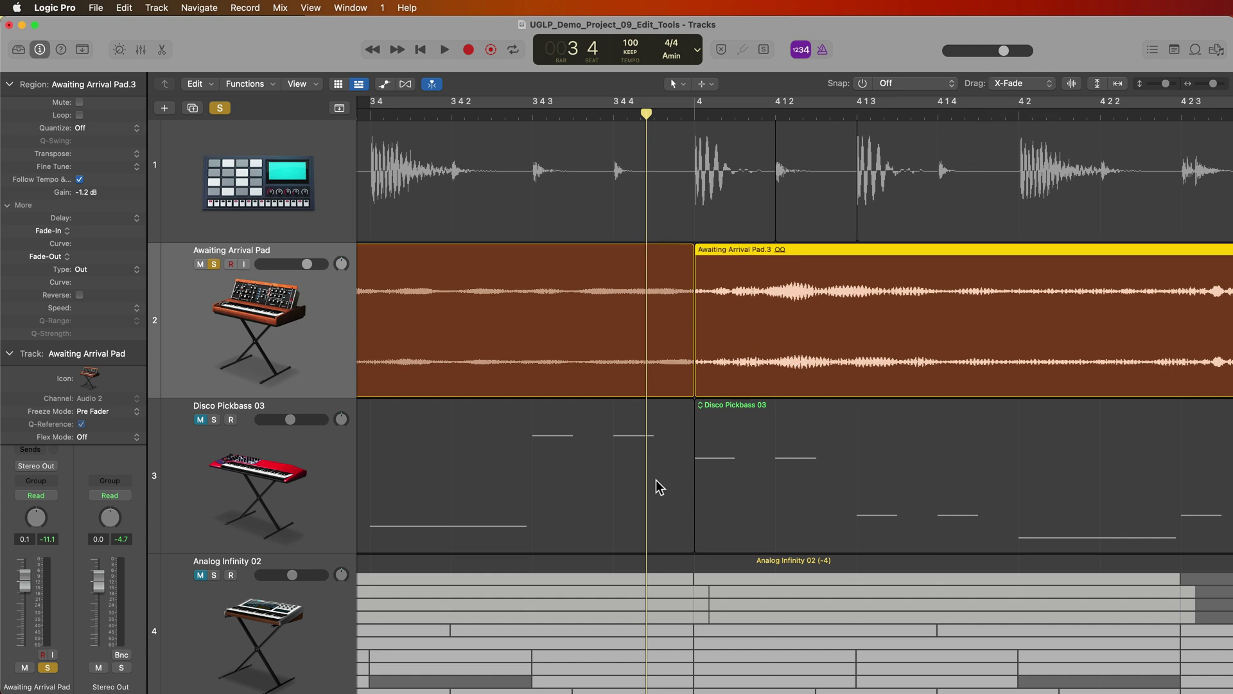
drag(696, 385, 671, 384)
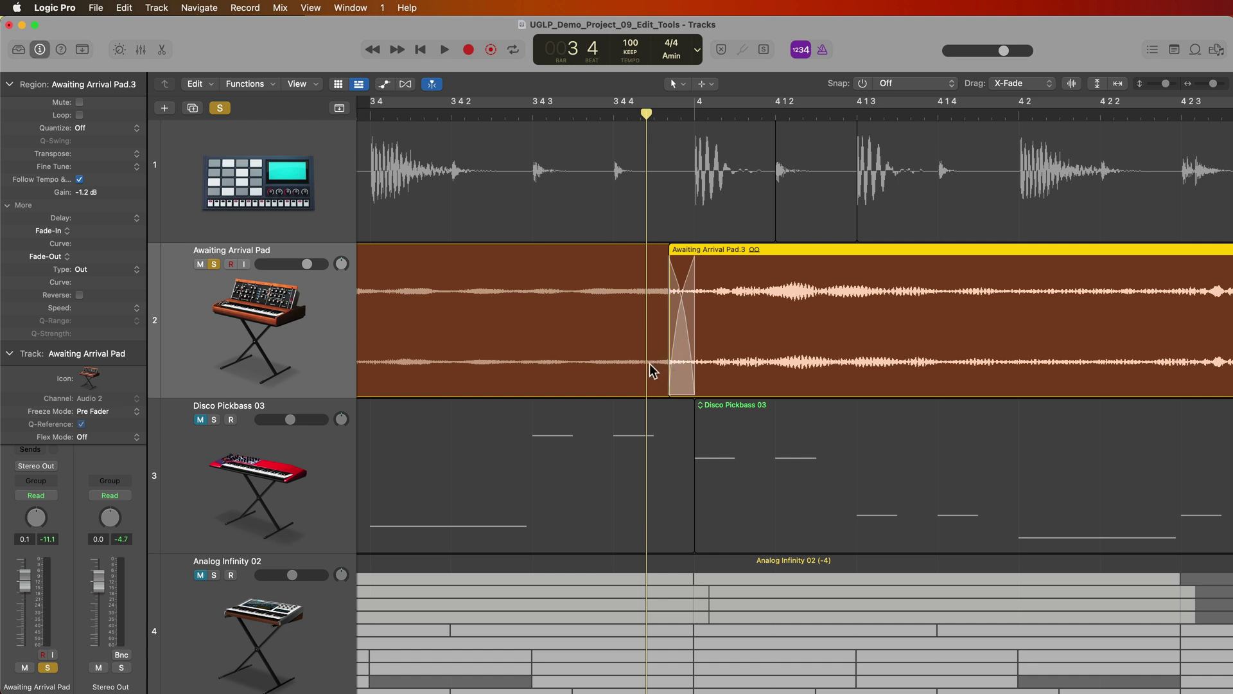
click(651, 375)
click(736, 296)
key(super+z)
Try long overlaps by extending the start of Awaiting Arrival Pad.3 and the end of Awaiting Arrival Pad.1, undoing each one.
drag(721, 377, 494, 375)
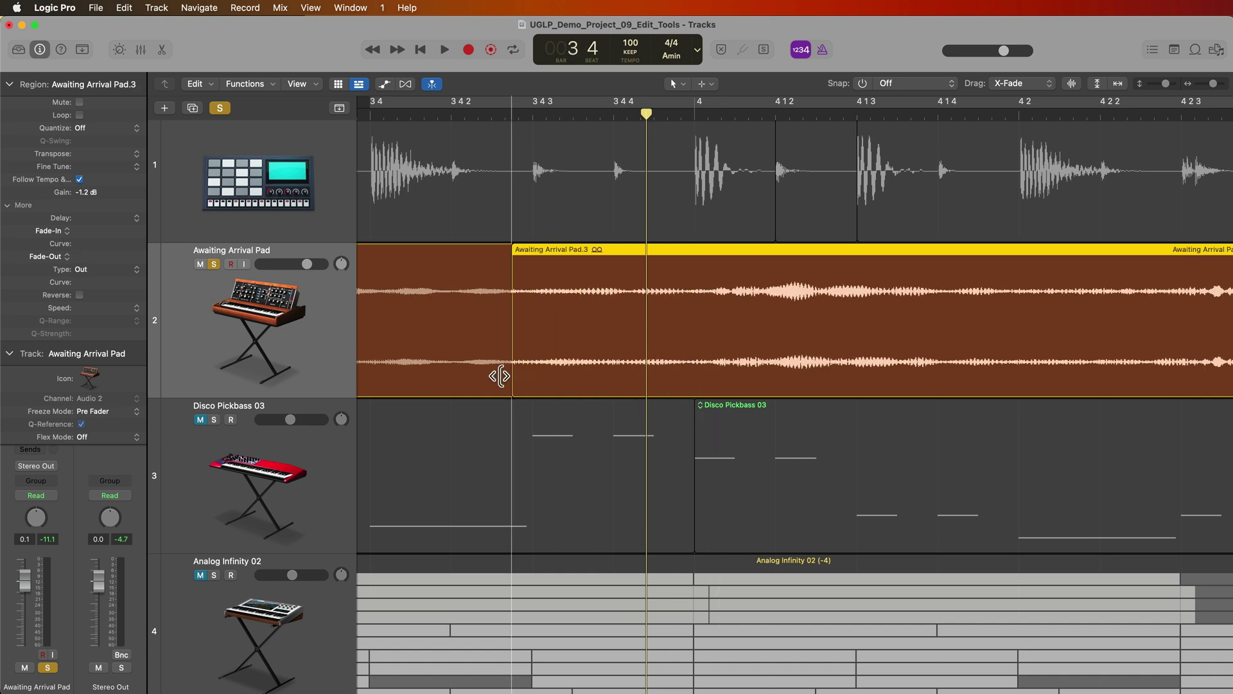
key(super+z)
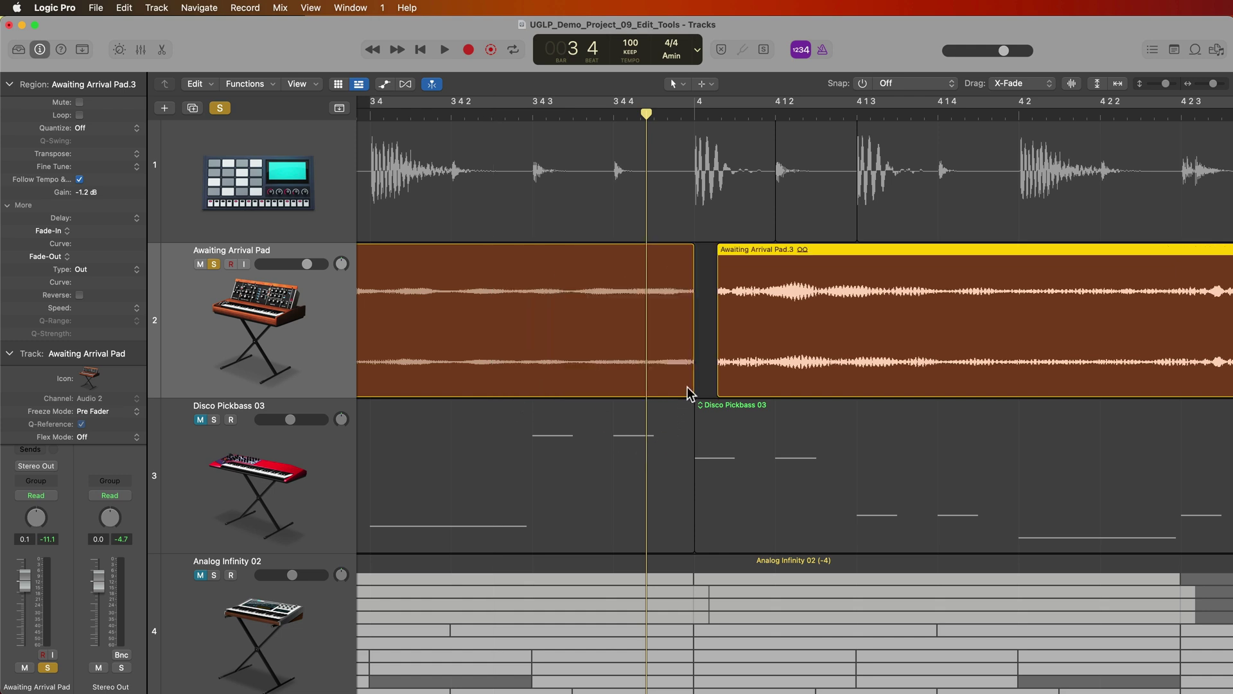
drag(690, 385, 974, 362)
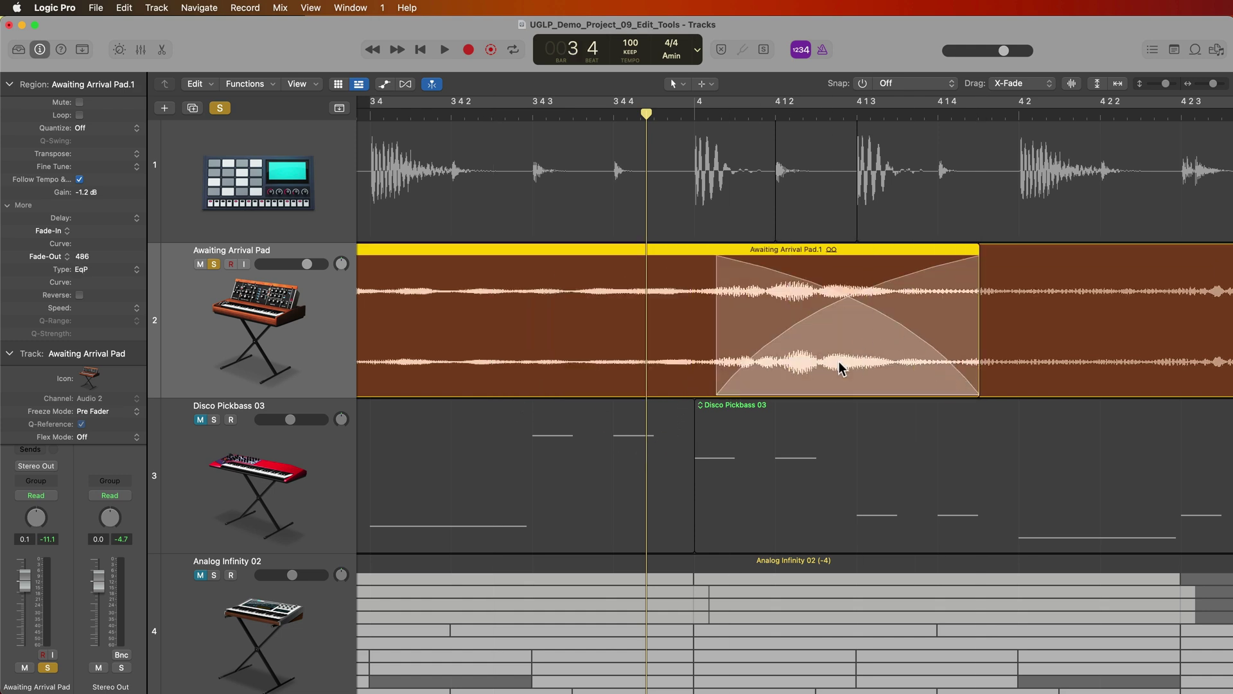
key(super+z)
Extend the start of Awaiting Arrival Pad.3 over Awaiting Arrival Pad.1 to create a short crossfade, and adjust its curve and length.
drag(721, 383, 670, 384)
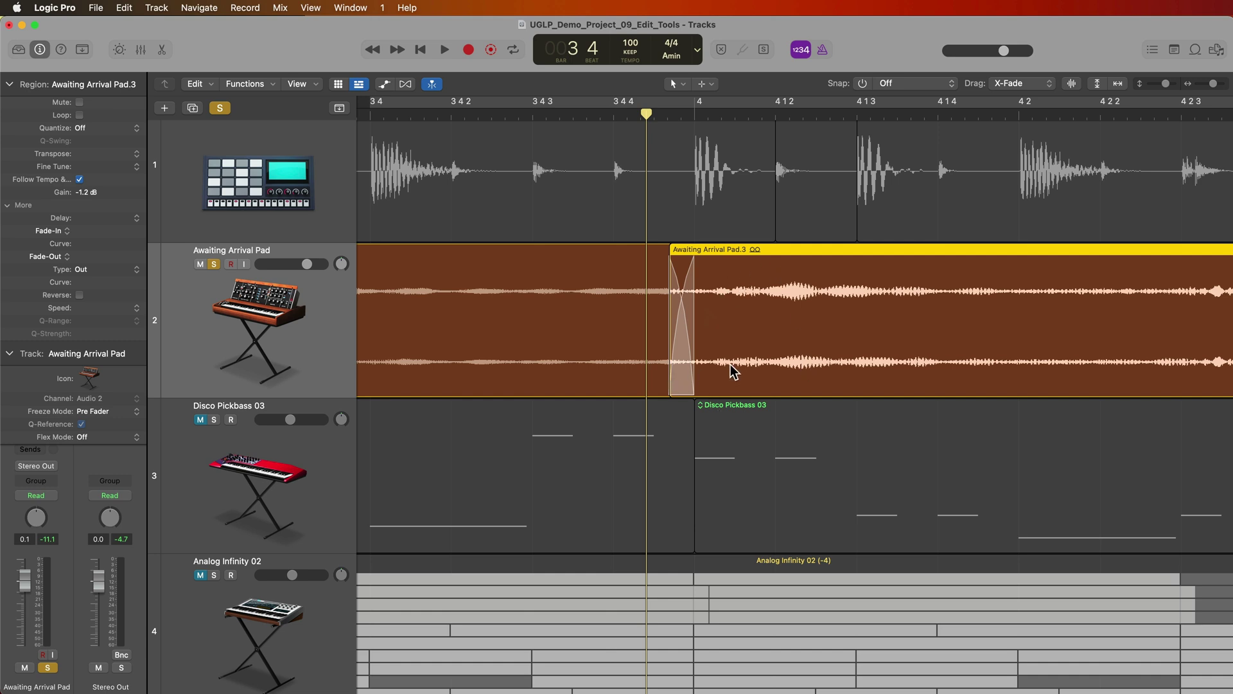
key(super+Right)
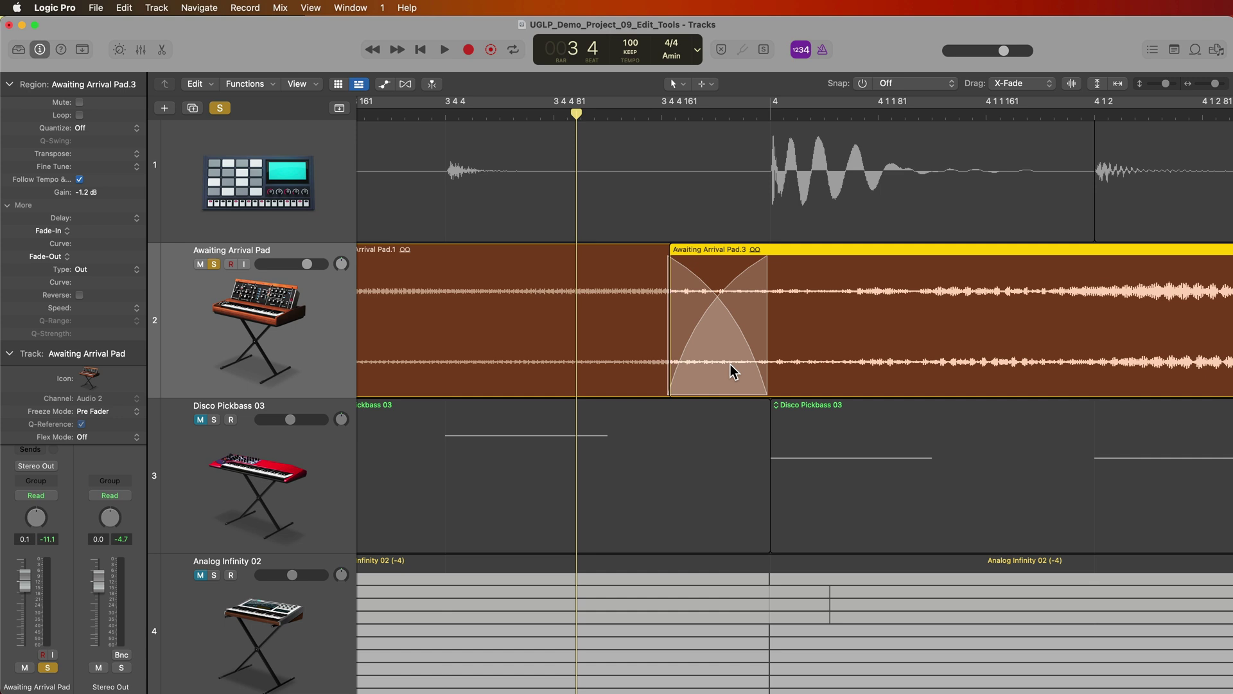
drag(714, 301, 745, 316)
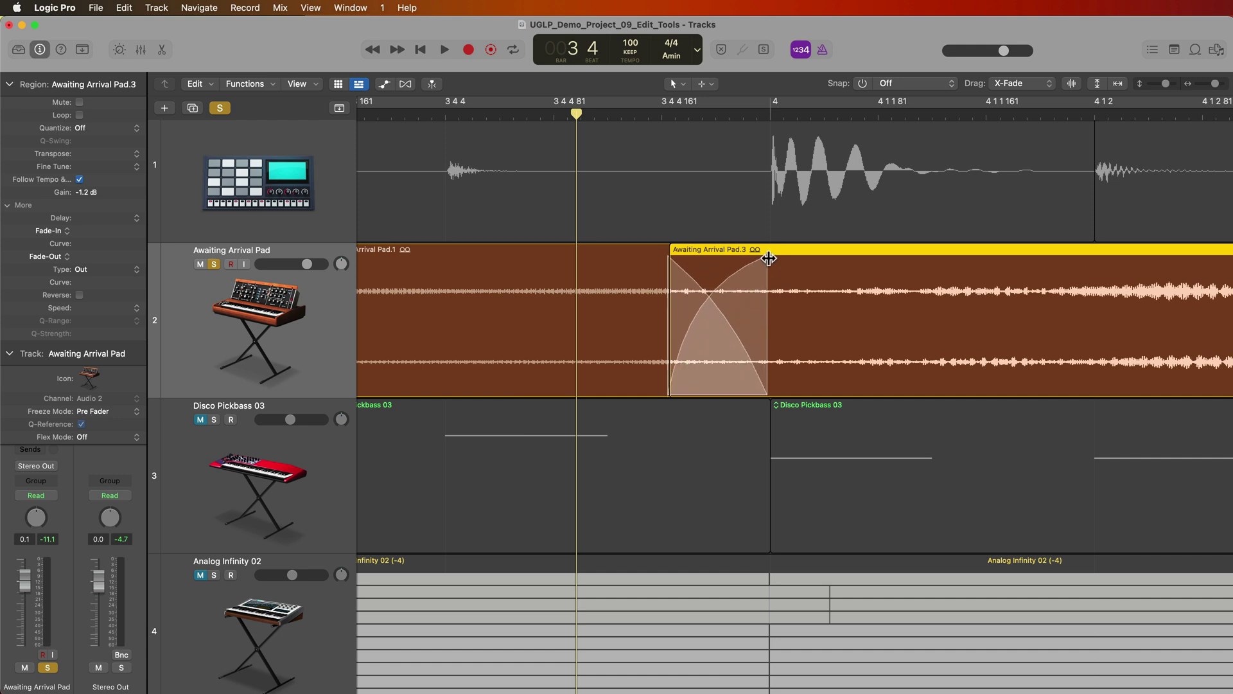
drag(767, 259, 711, 290)
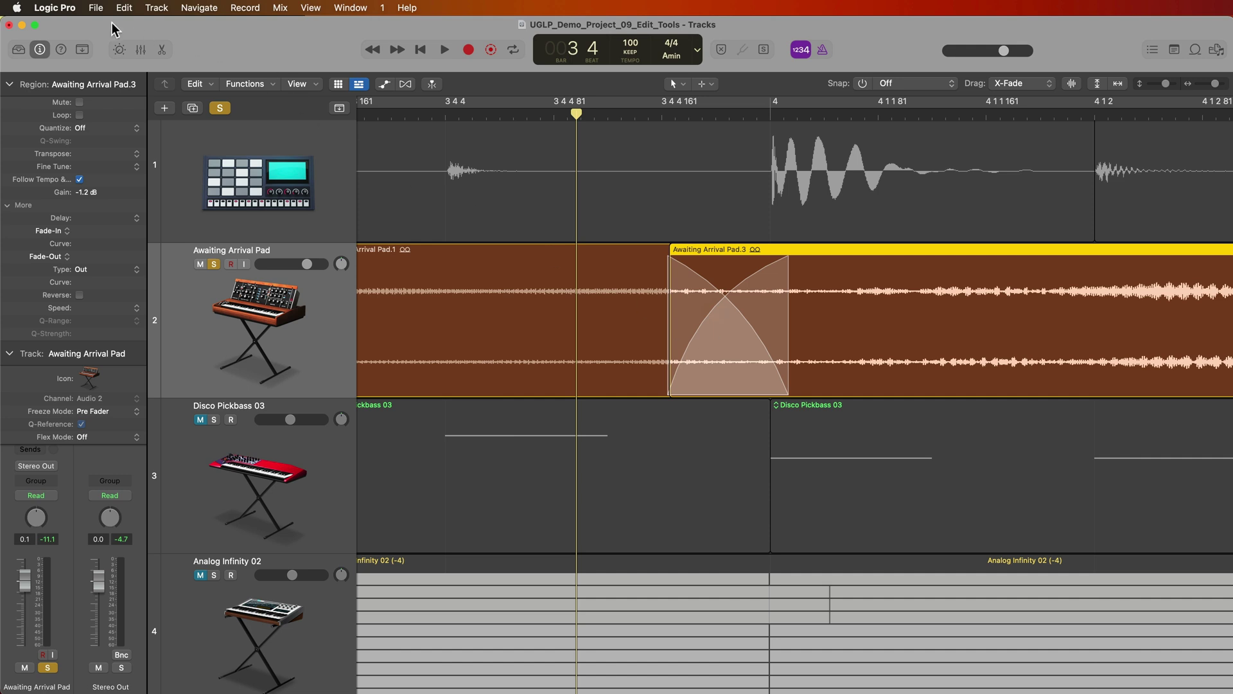
Review the Pointer tool click zones in the General editing settings, and adjust the crossfade between the two Awaiting Arrival Pad regions.
click(63, 9)
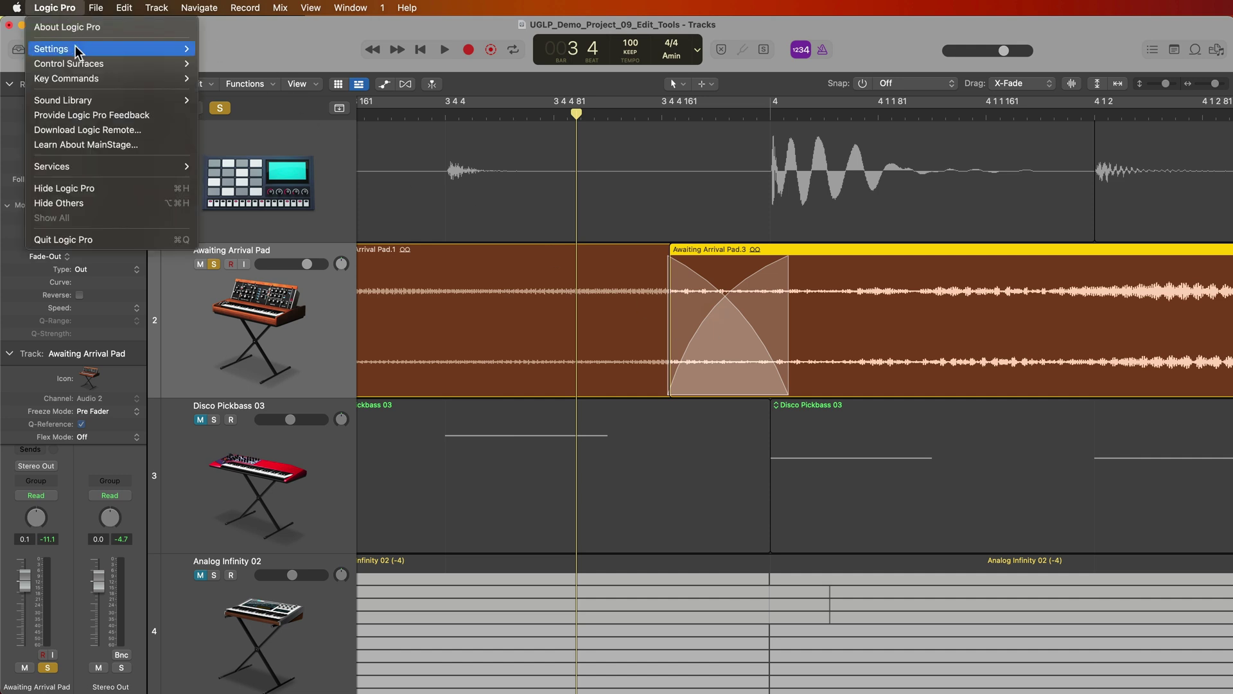
mouse_move(75, 49)
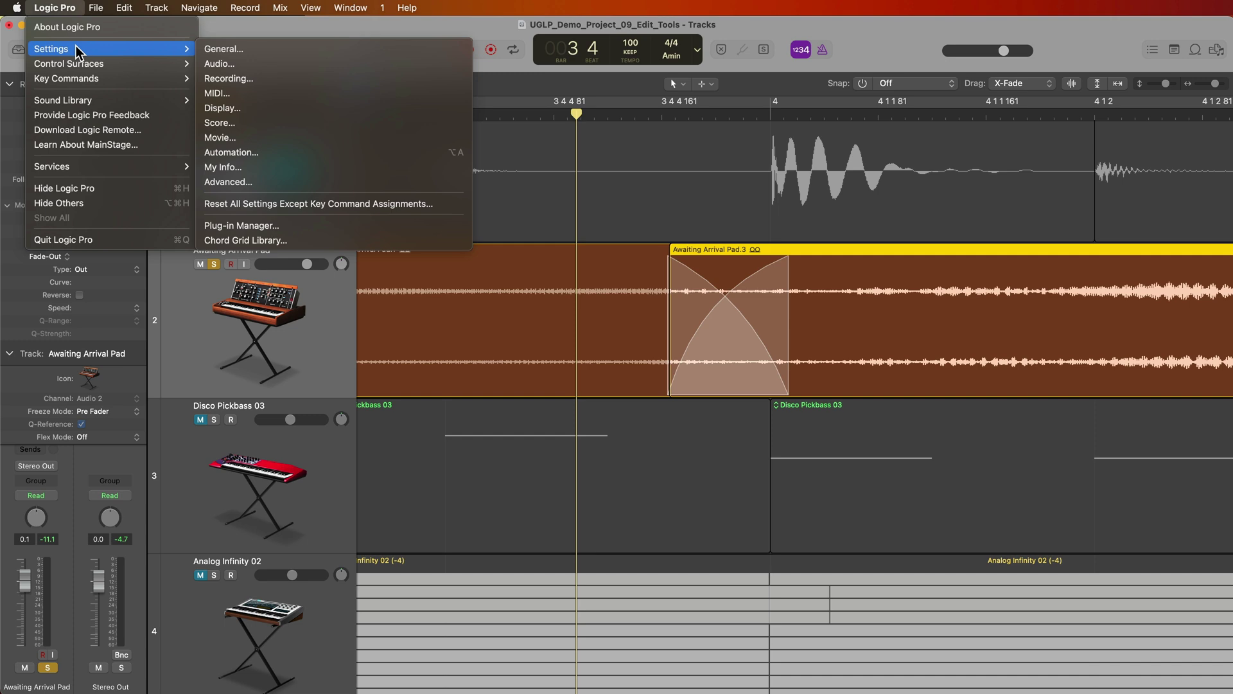
click(250, 50)
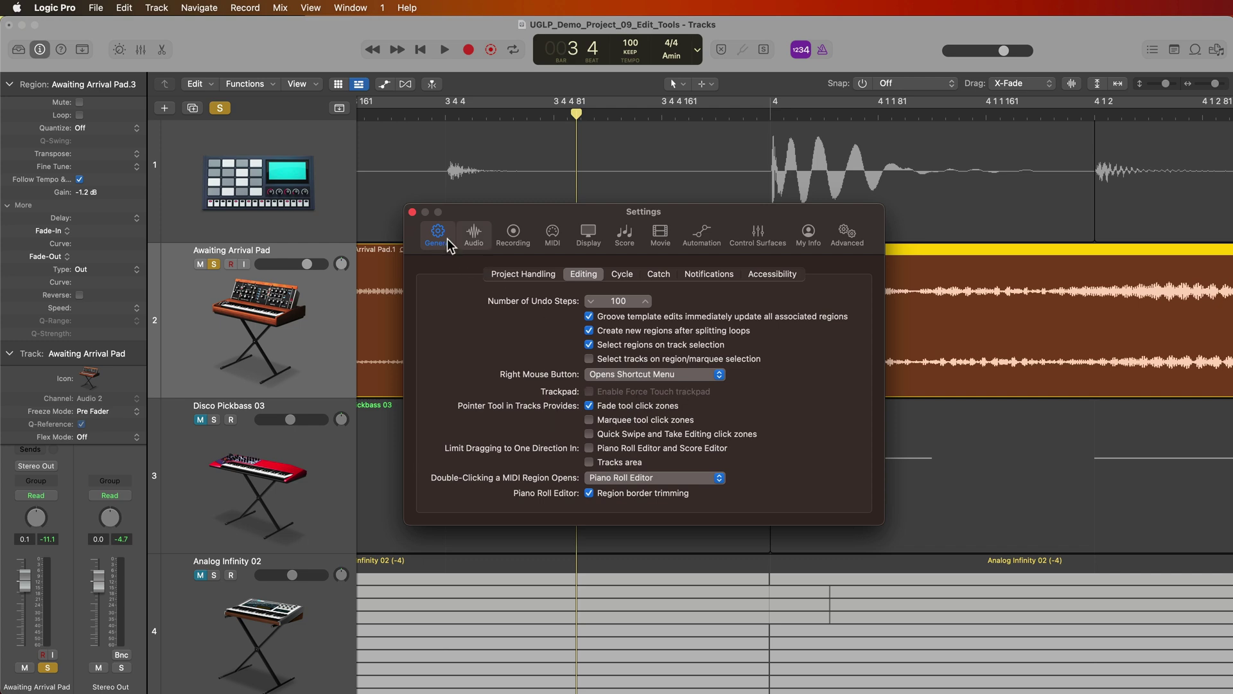
click(413, 212)
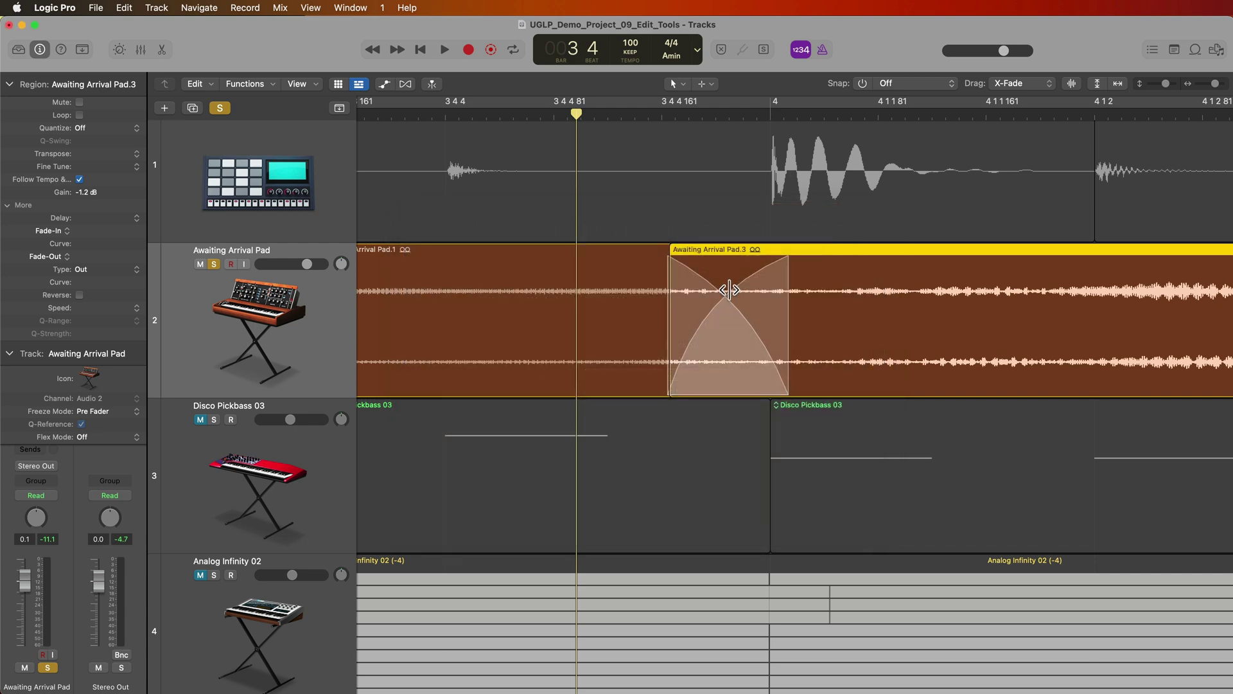
drag(729, 291, 785, 319)
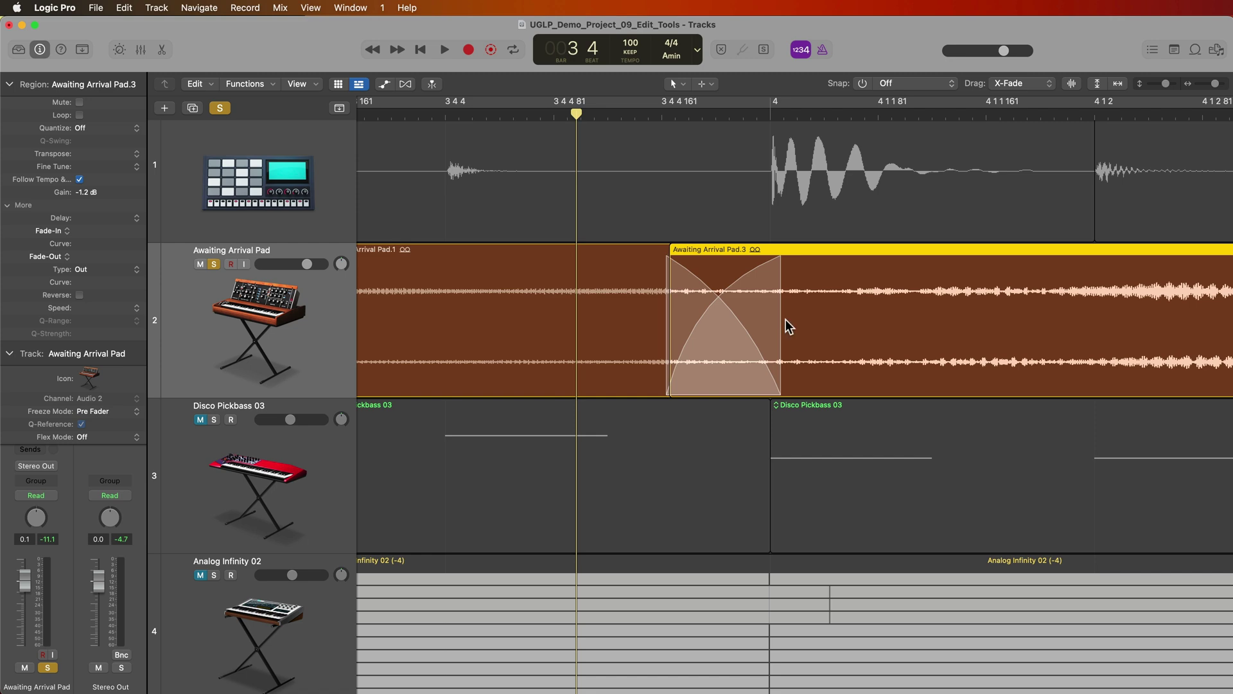
Disable the Pointer tool's Fade tool click zones in the General editing settings, and close the settings.
click(67, 8)
mouse_move(69, 50)
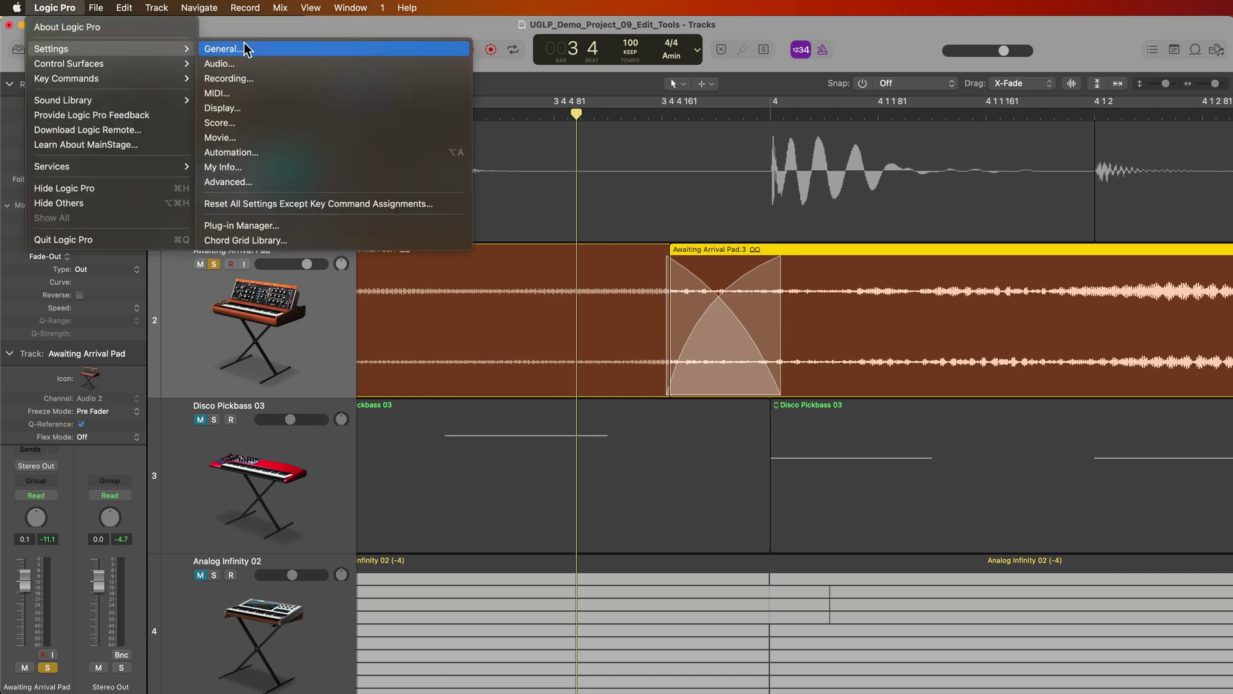
click(246, 49)
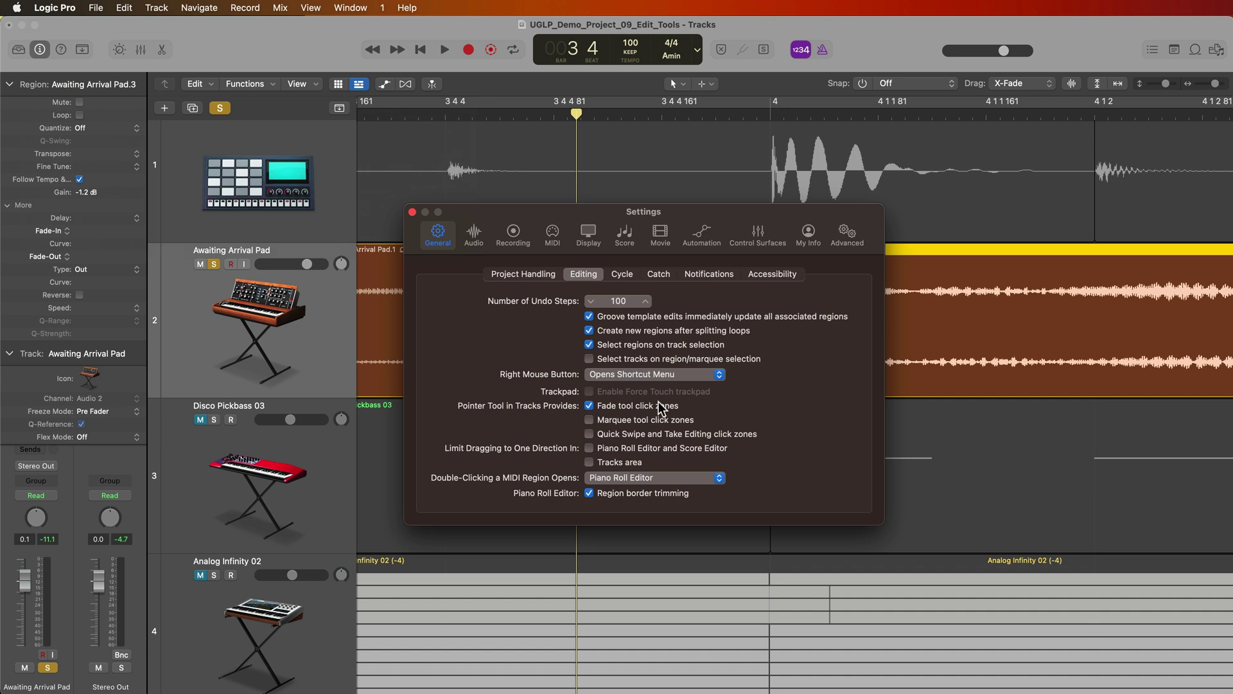
click(644, 406)
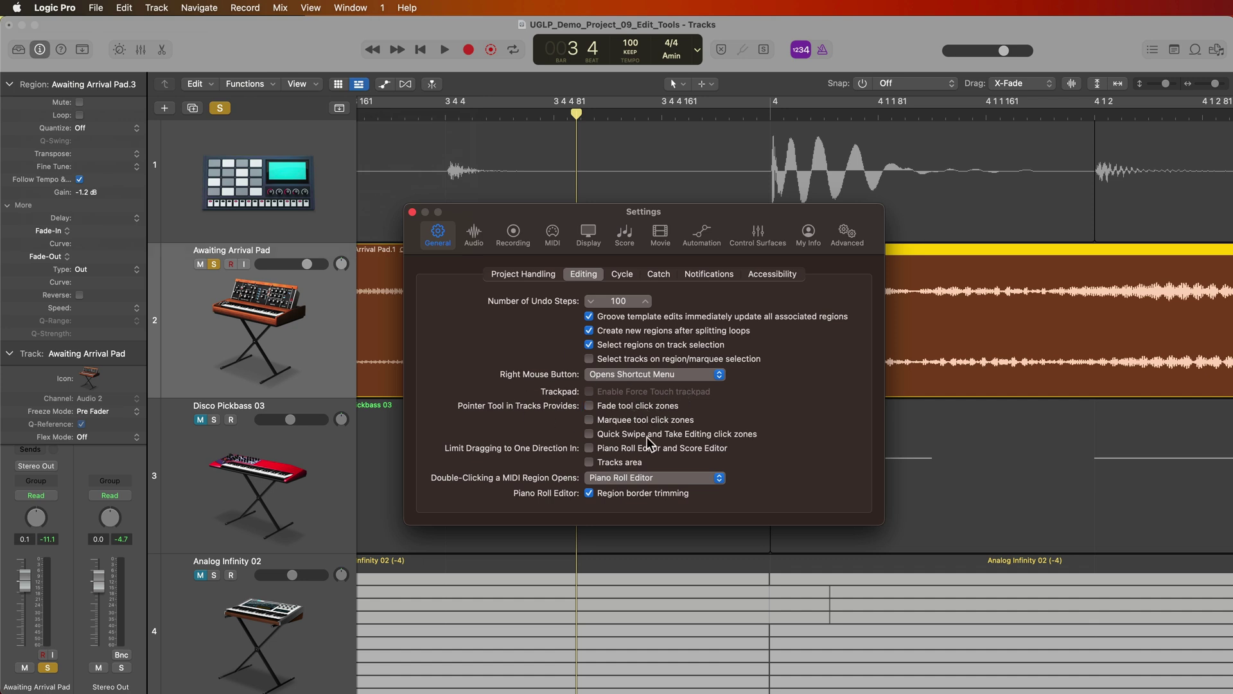
click(412, 212)
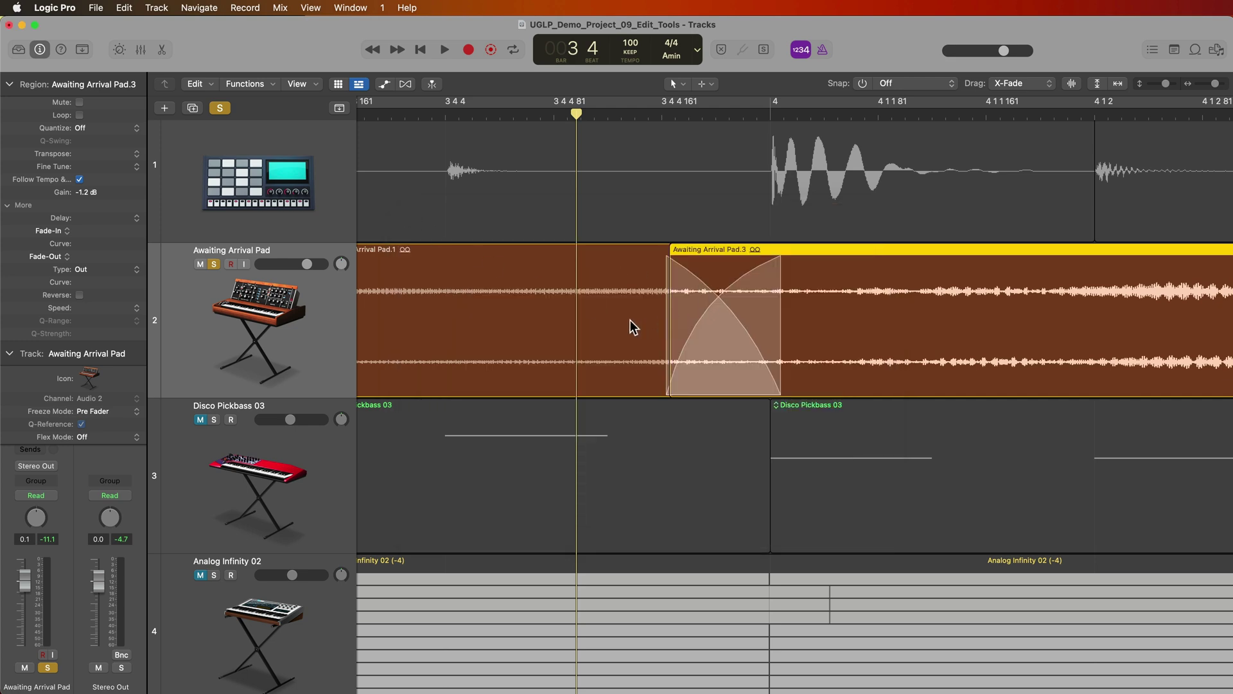
Zoom the timeline out to view the complete arrangement from bar 1 to bar 5.
key(super+Left)
key(super+Left)
key(super+Left)
key(super+Left)
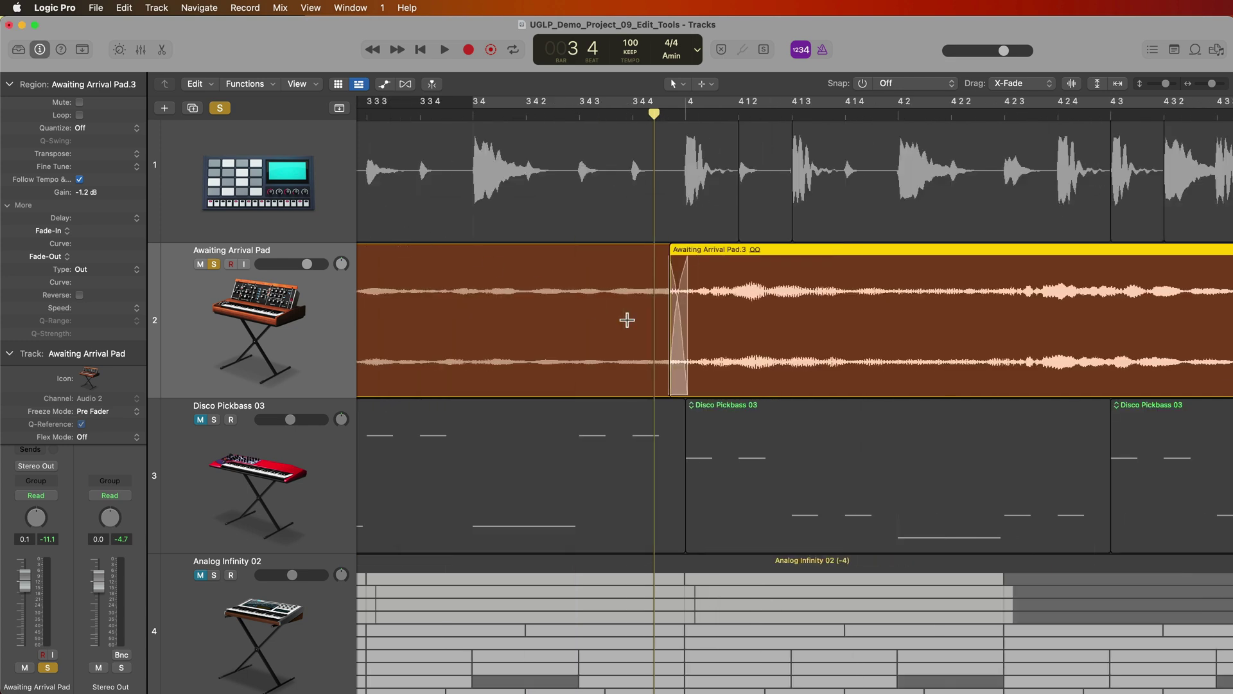
key(super+Left)
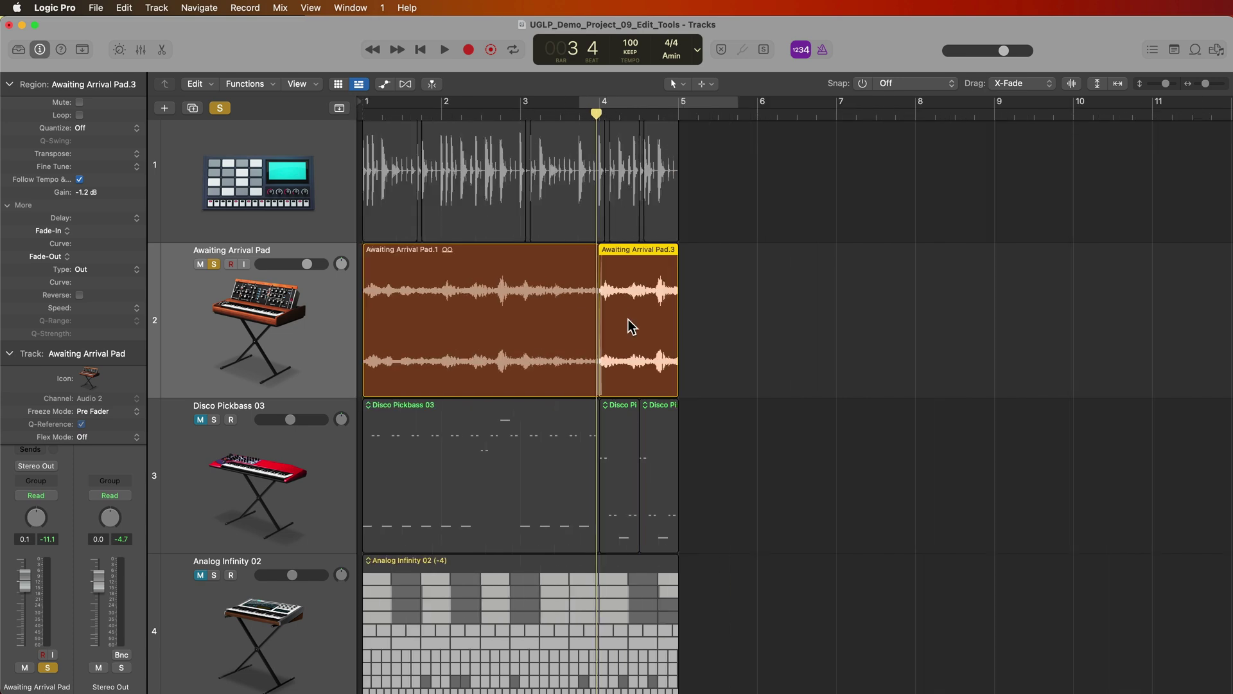
Solo the Analog Drum Machine 82 track in place of Awaiting Arrival Pad, and clear the region selection.
click(218, 193)
scroll(231, 196, up, 2)
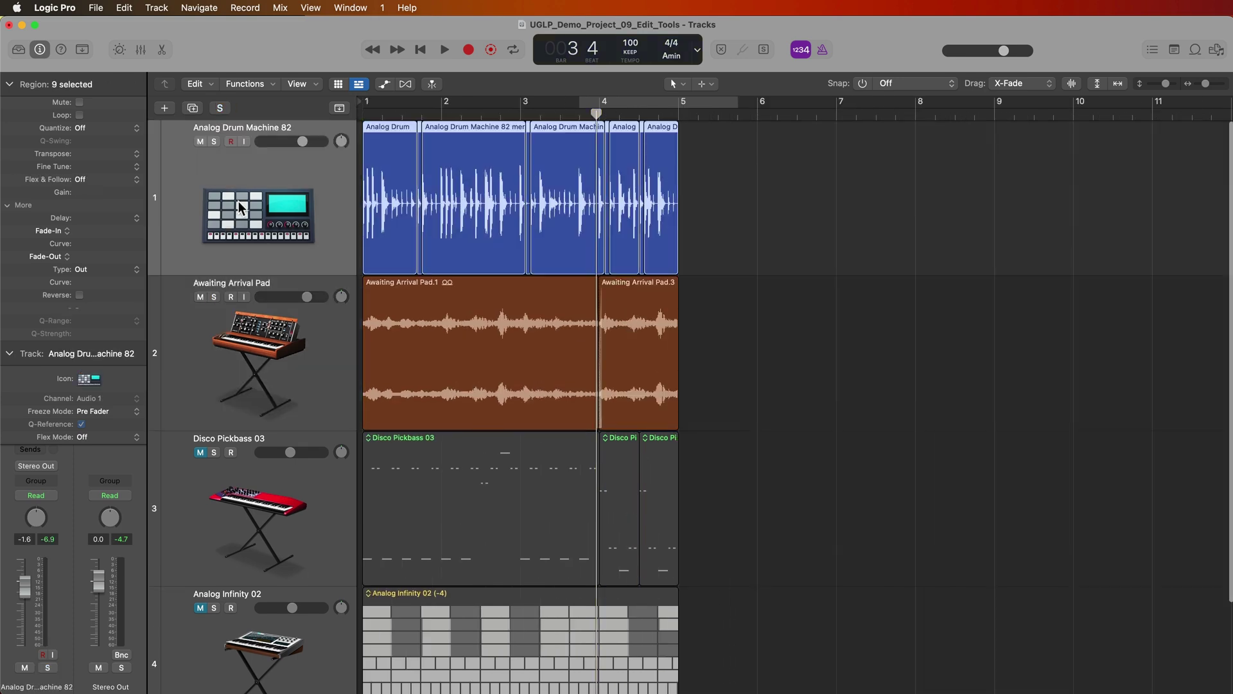
key(s)
click(776, 181)
Select all regions on the Analog Drum Machine 82 track and extend their starts slightly earlier to create crossfades between them.
key(super+Right)
key(super+Right)
key(super+Right)
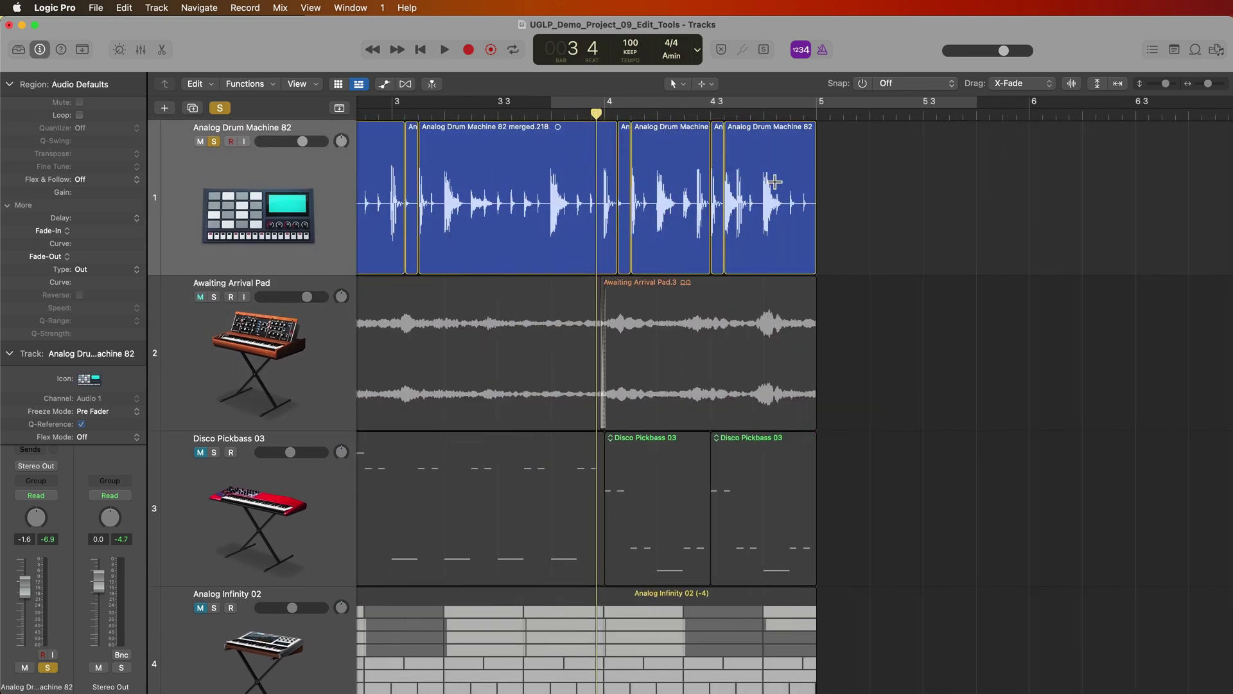
key(super+Right)
key(super+Right)
key(super+Right)
key(super+Right)
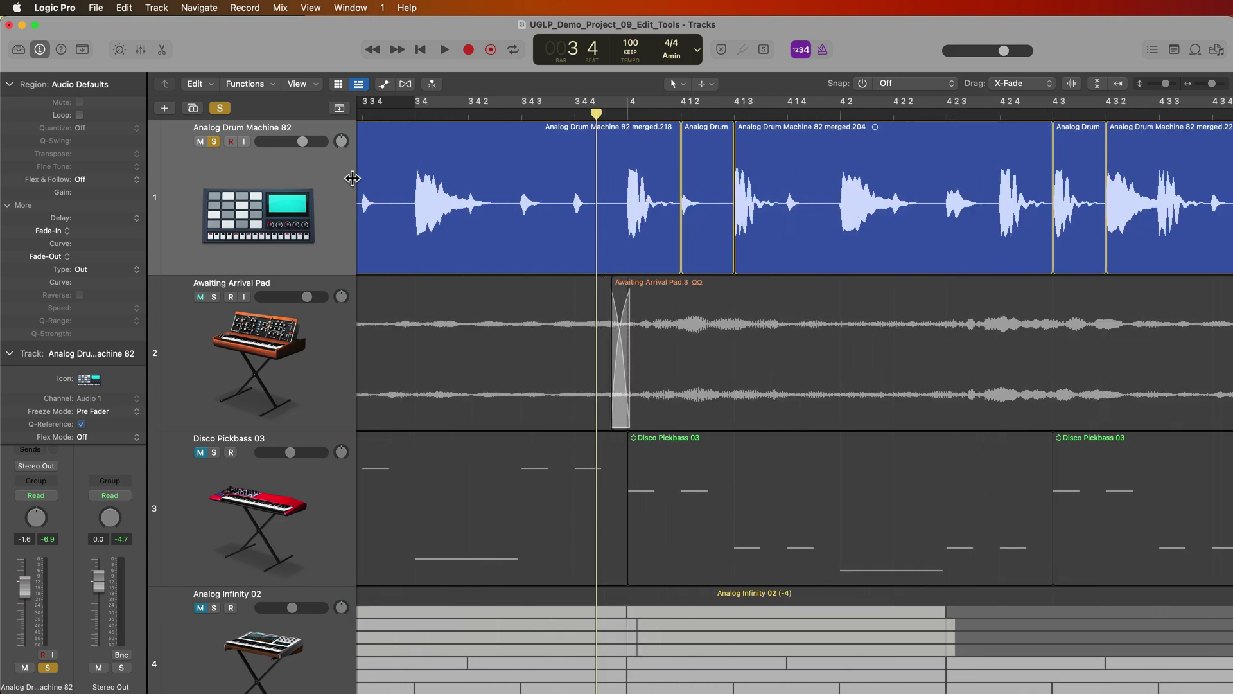
click(312, 190)
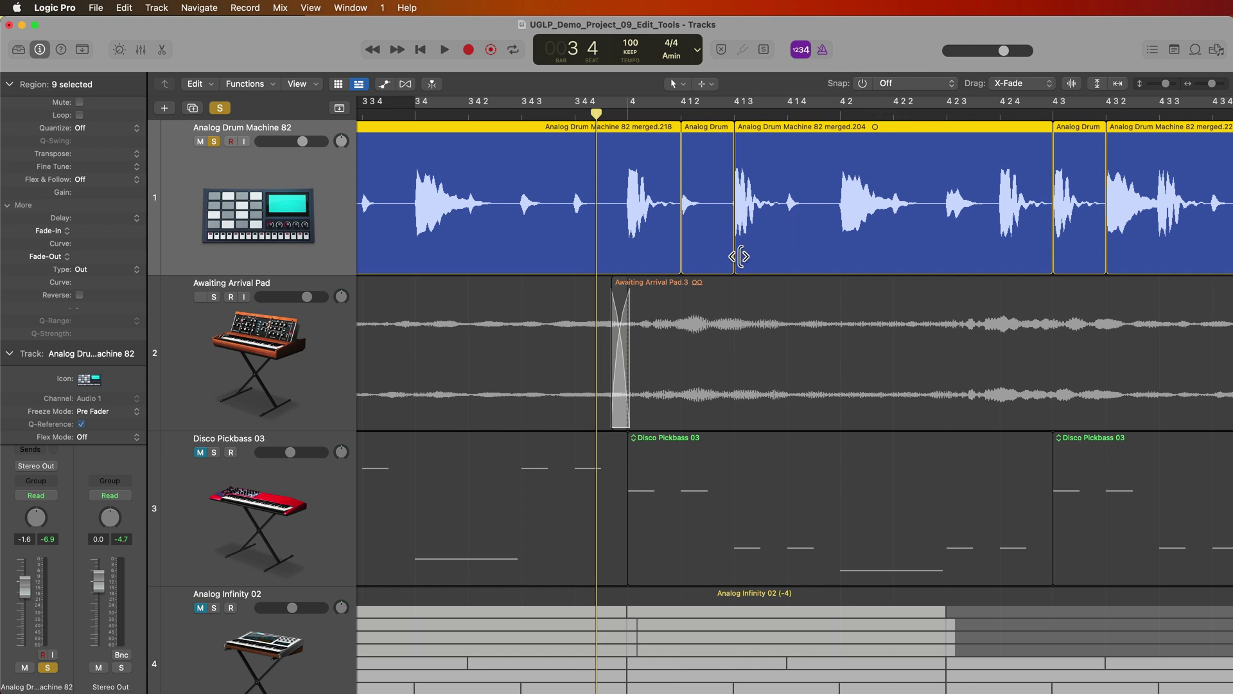
drag(738, 254, 736, 258)
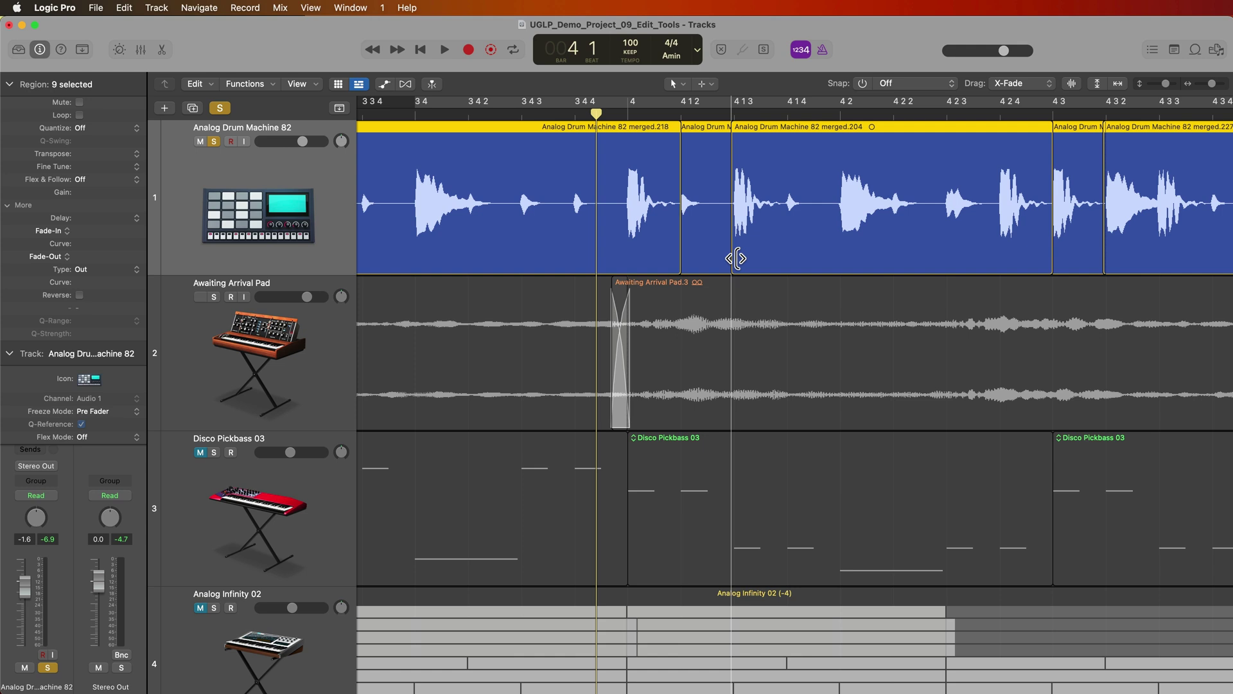
drag(736, 258, 734, 258)
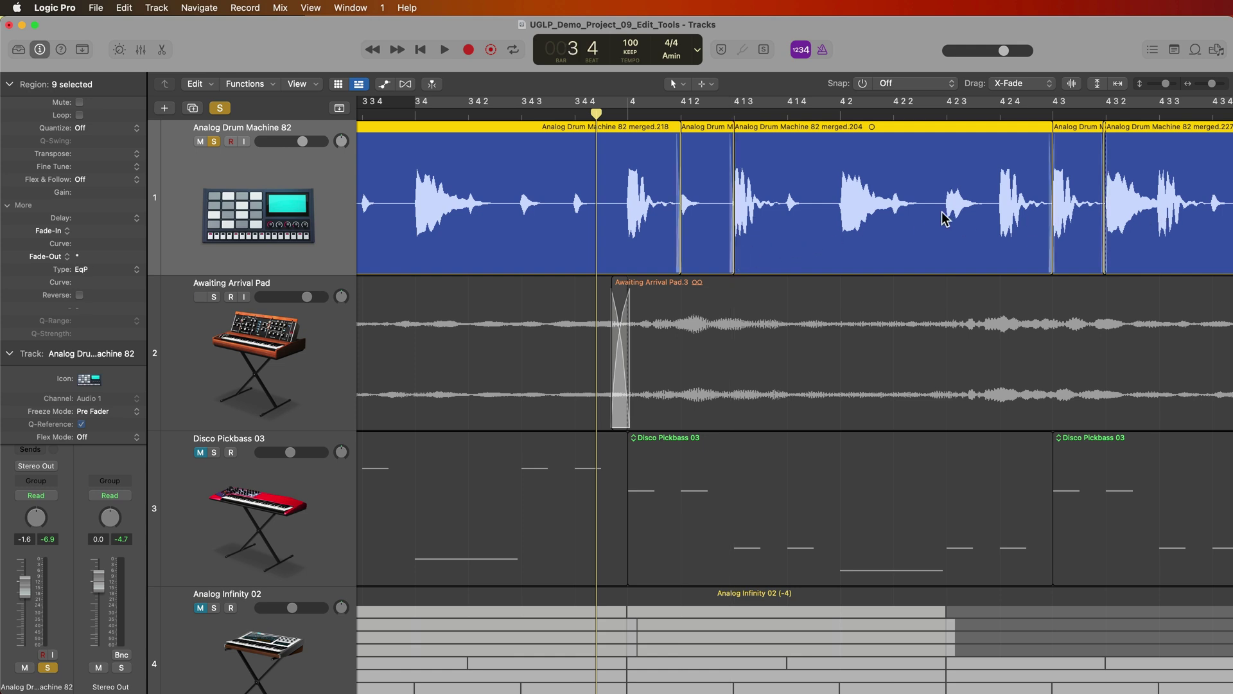
Inspect the drum crossfade at 4 1 3, and join all Analog Drum Machine 82 regions into one new audio file.
scroll(841, 253, right, 5)
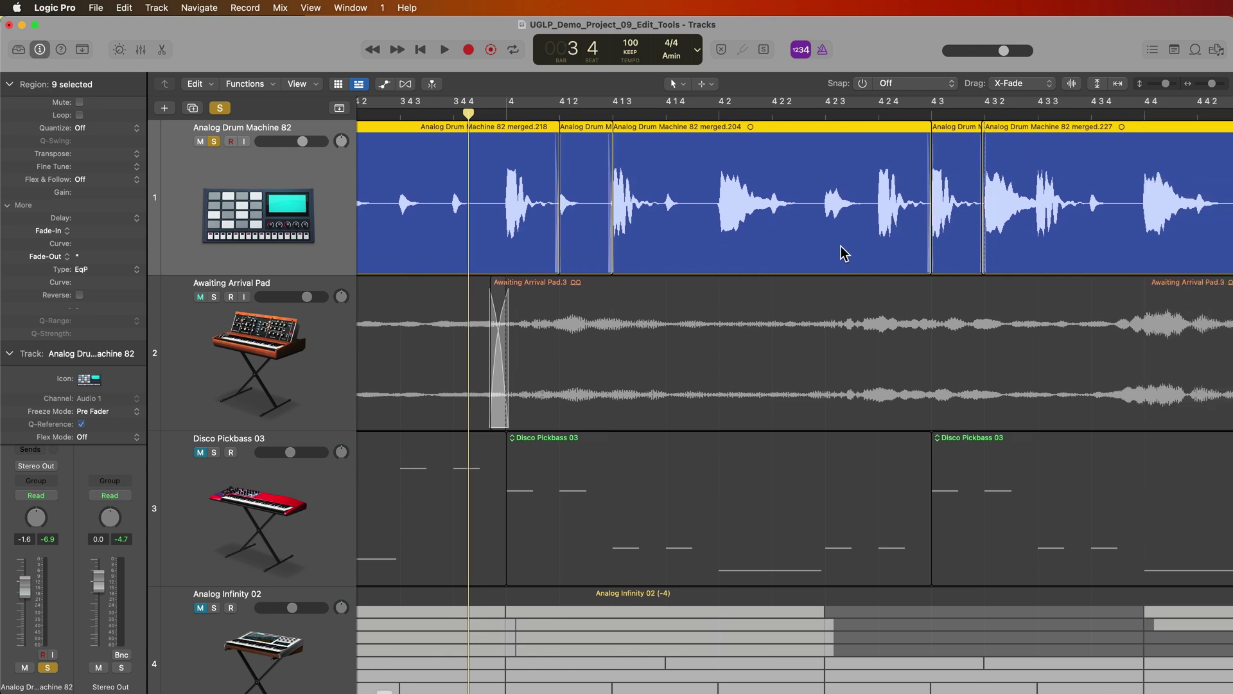
click(589, 113)
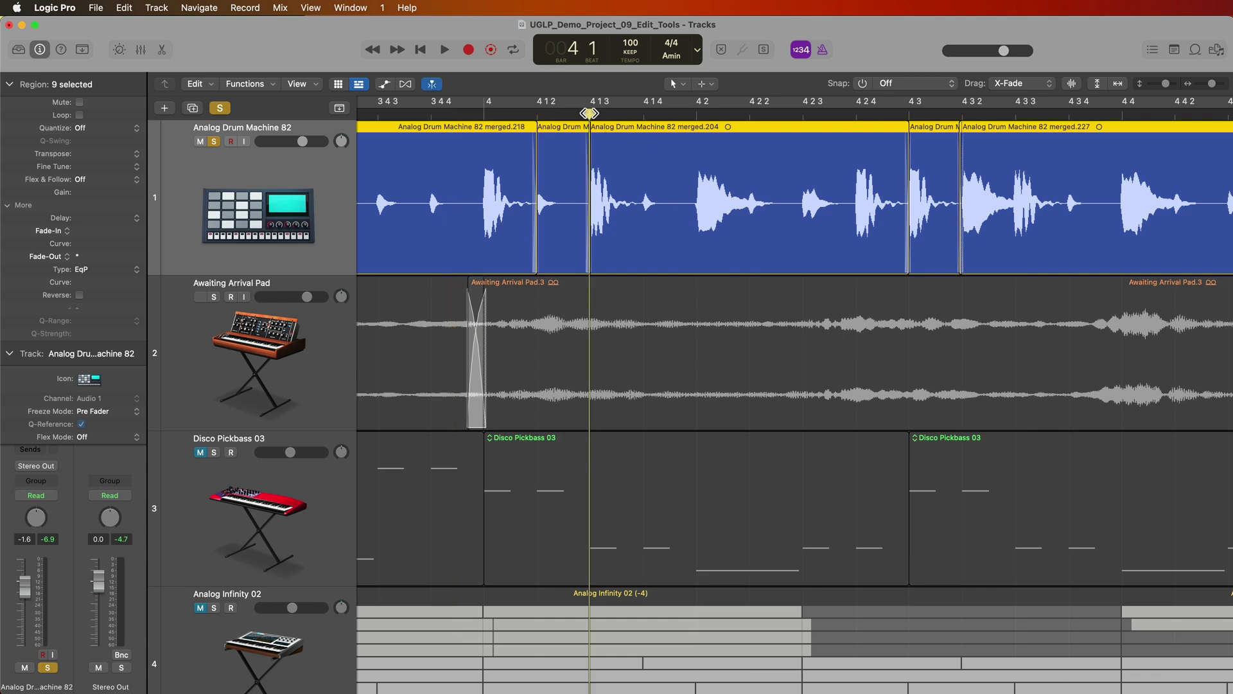
scroll(588, 113, up, 5)
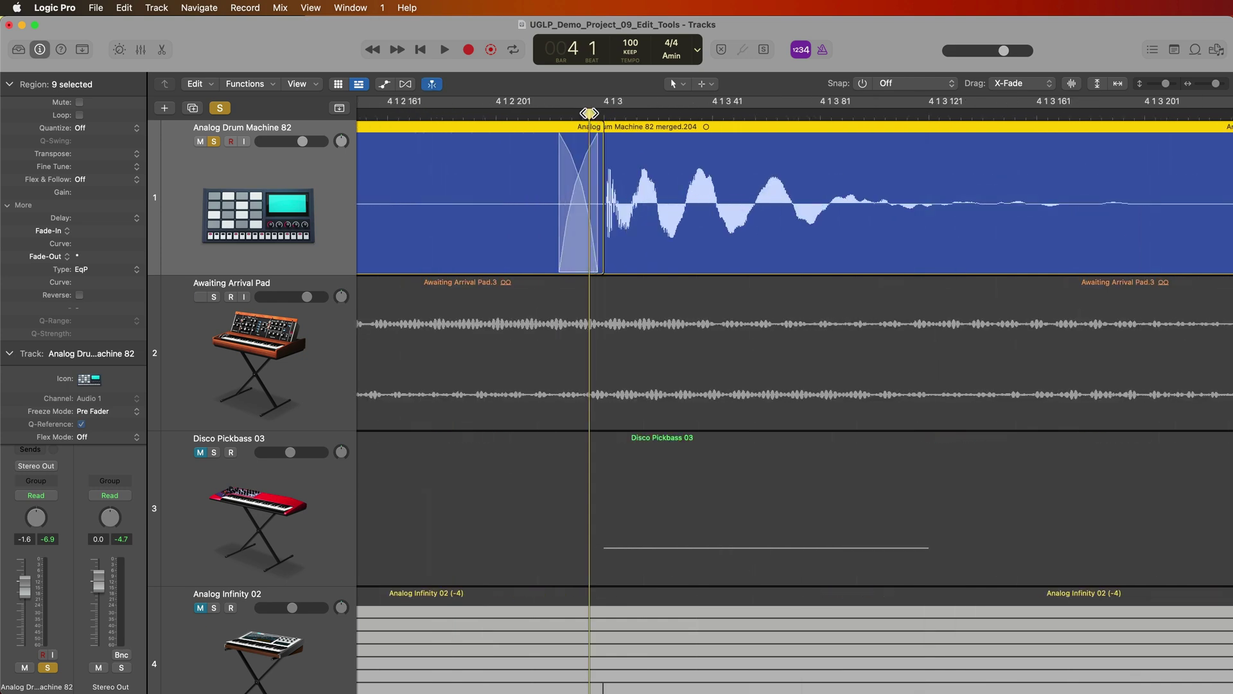
scroll(588, 113, down, 5)
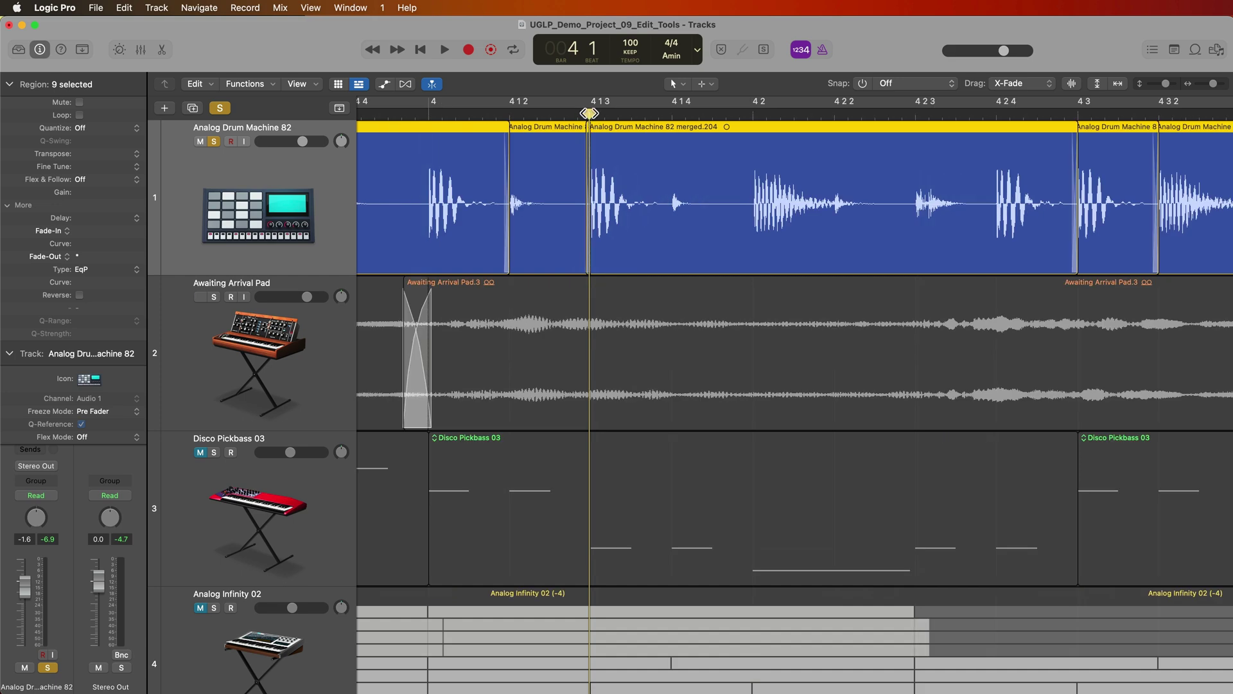
scroll(588, 113, down, 5)
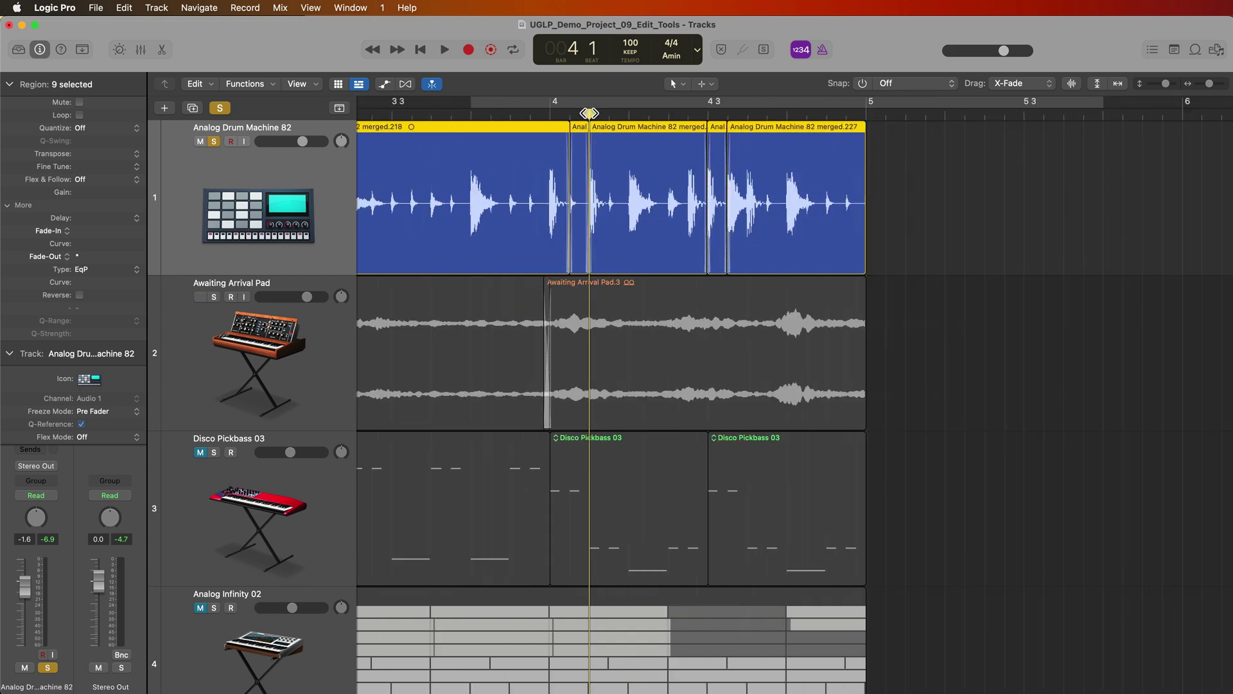
key(Return)
scroll(588, 113, down, 5)
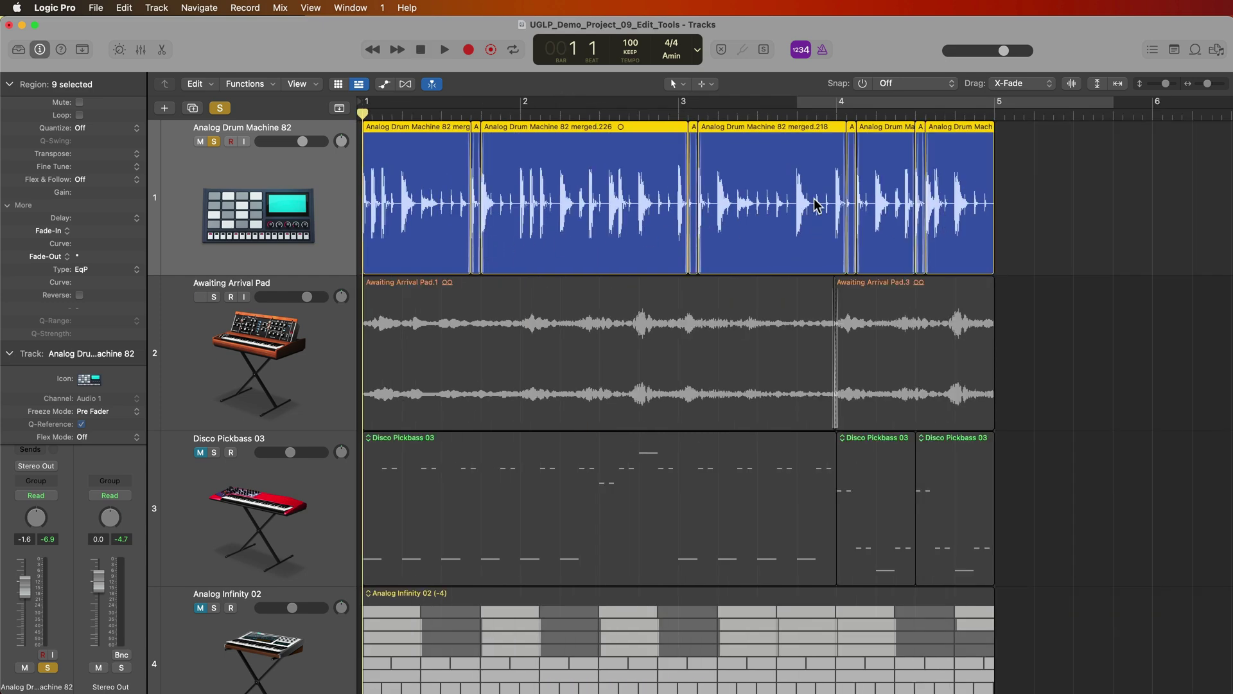
drag(1124, 198, 439, 215)
key(super+j)
key(Return)
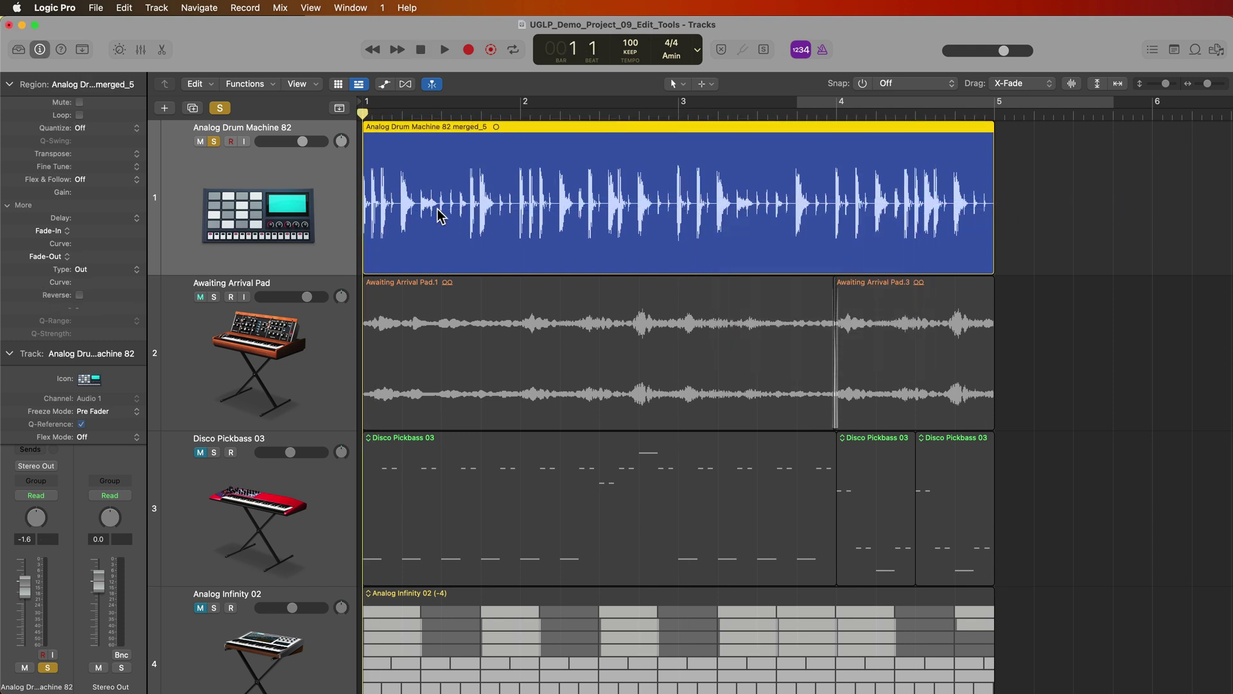
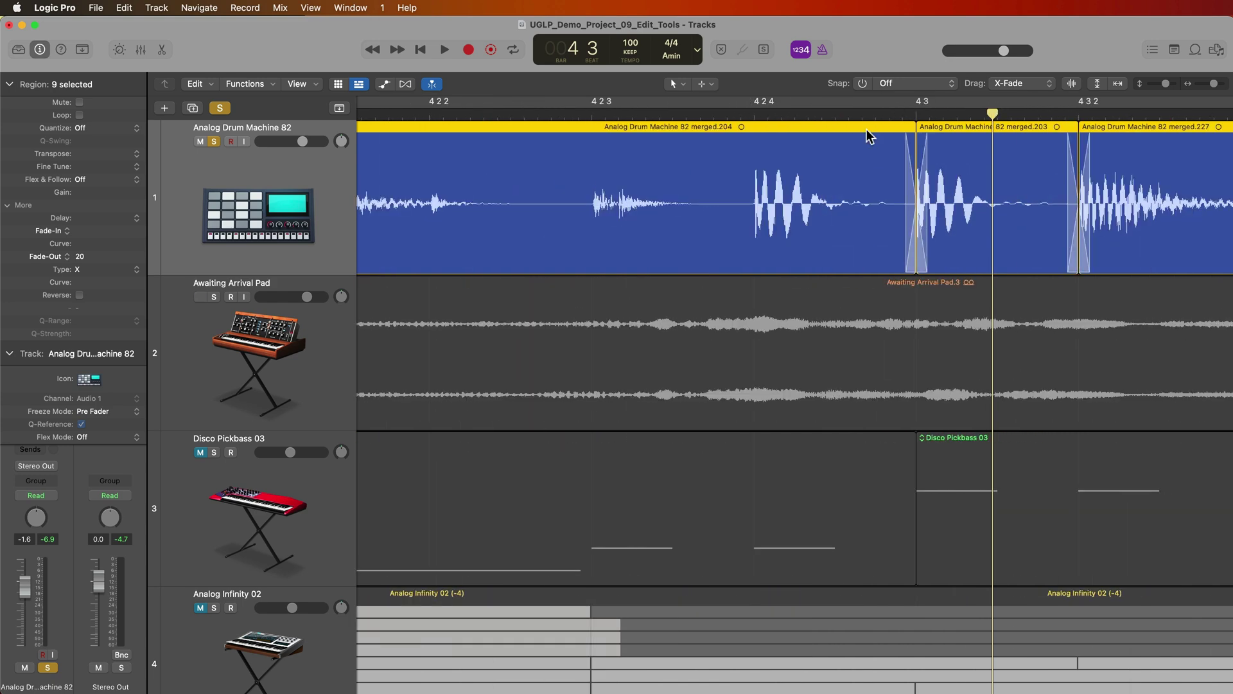
Toggle the default crossfades on the selected drum regions, and reset their Fade-Out value to remove the fades.
scroll(852, 165, right, 5)
key(ctrl+m)
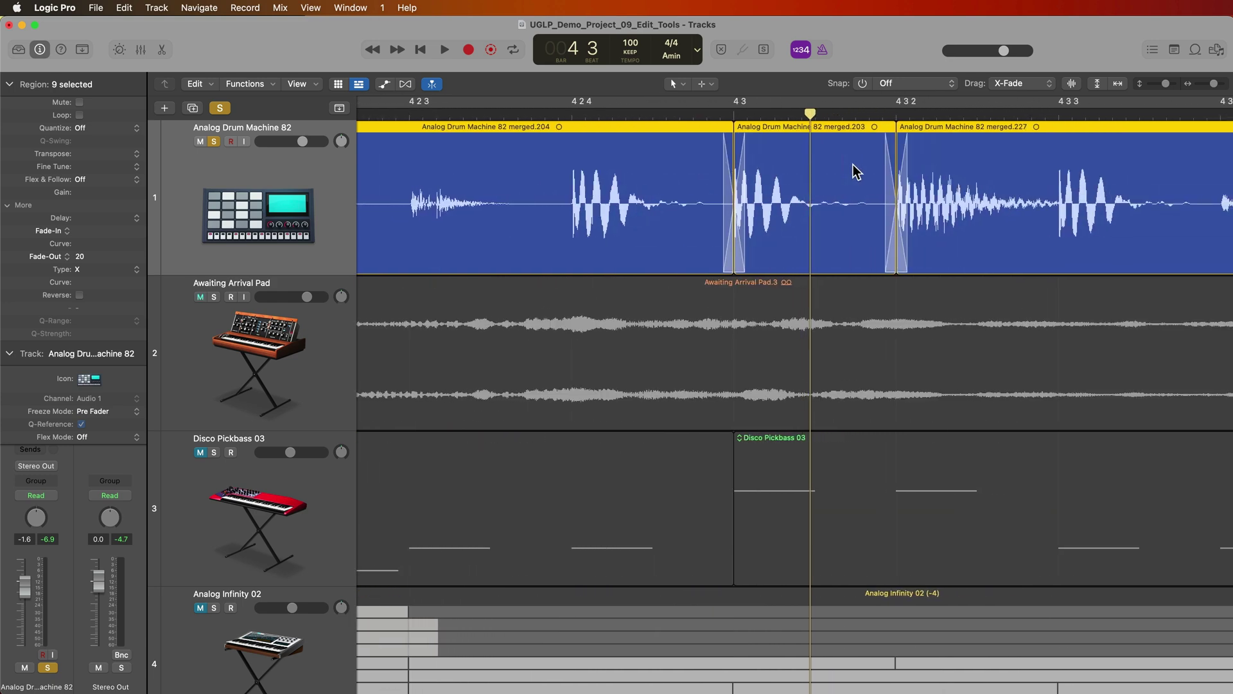
key(ctrl+m)
key(ctrl+m)
alt+click(102, 256)
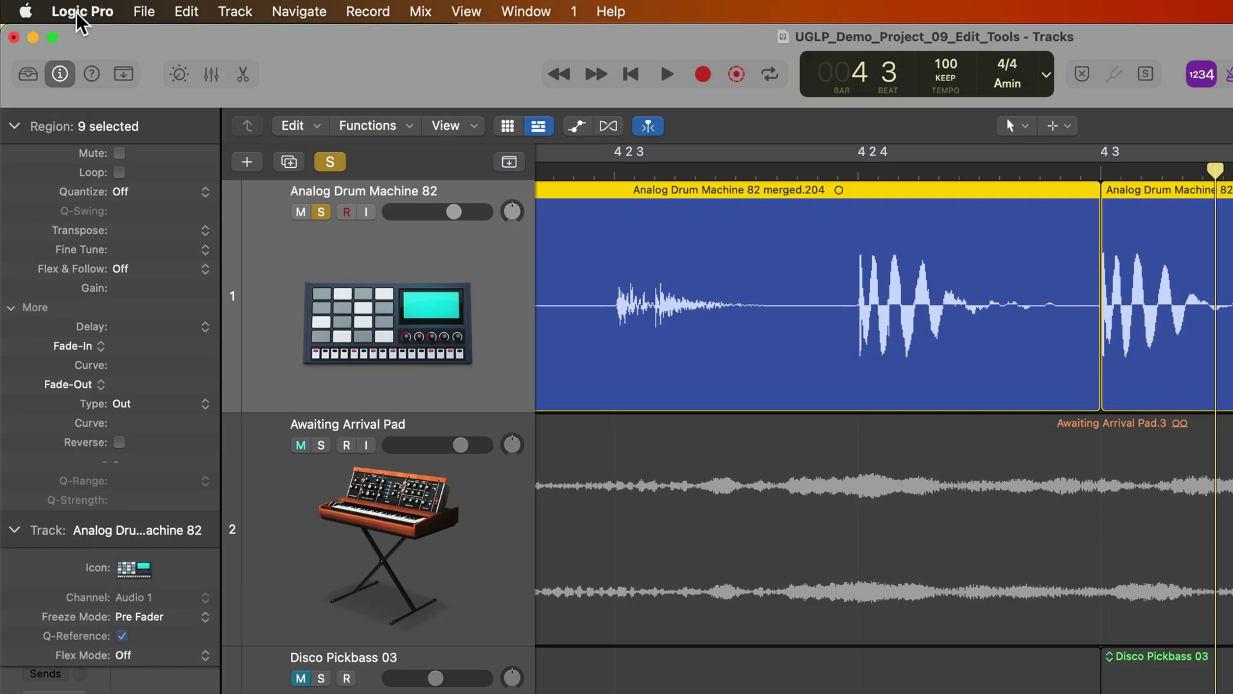
Set the Crossfade Time for Merge and Take Comping to 6 ms in the Audio Editing settings, and close the settings.
click(77, 12)
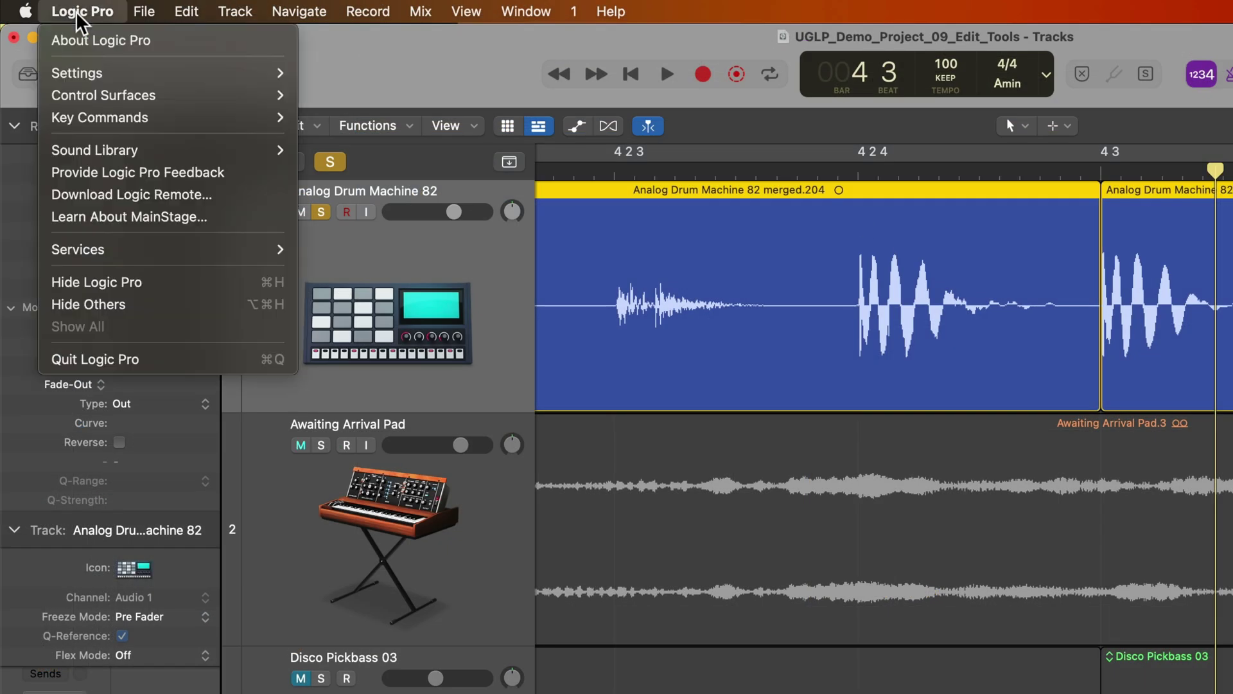
mouse_move(61, 76)
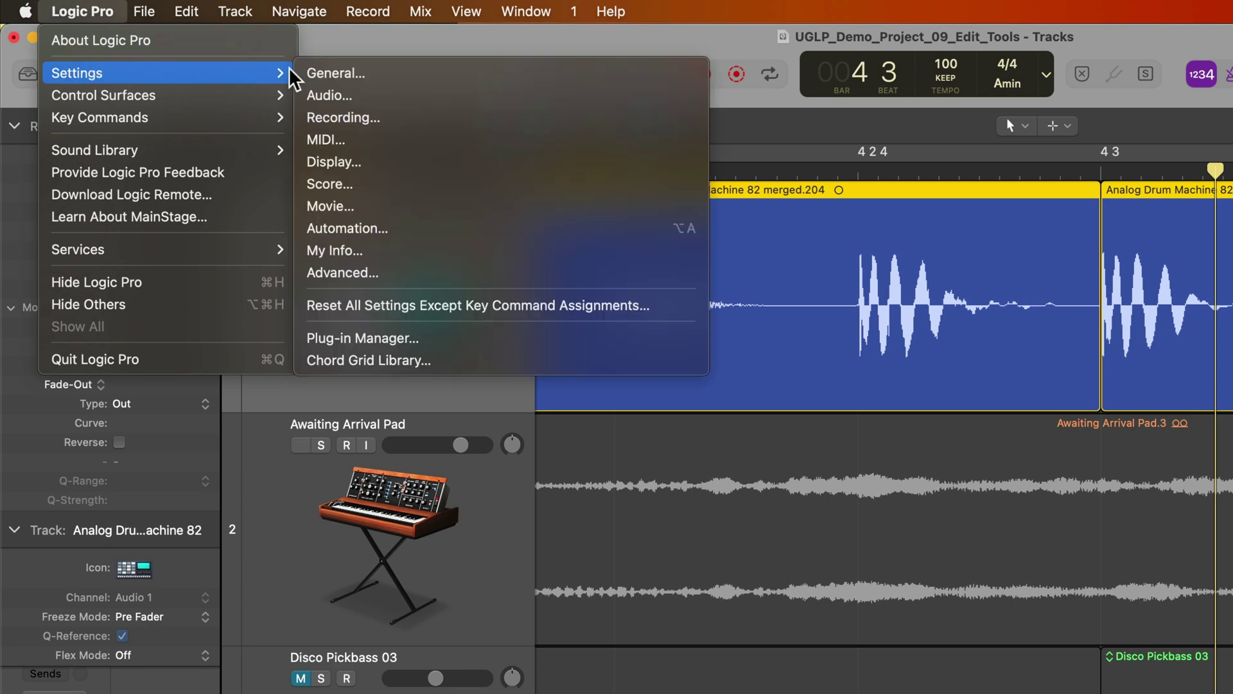
click(402, 95)
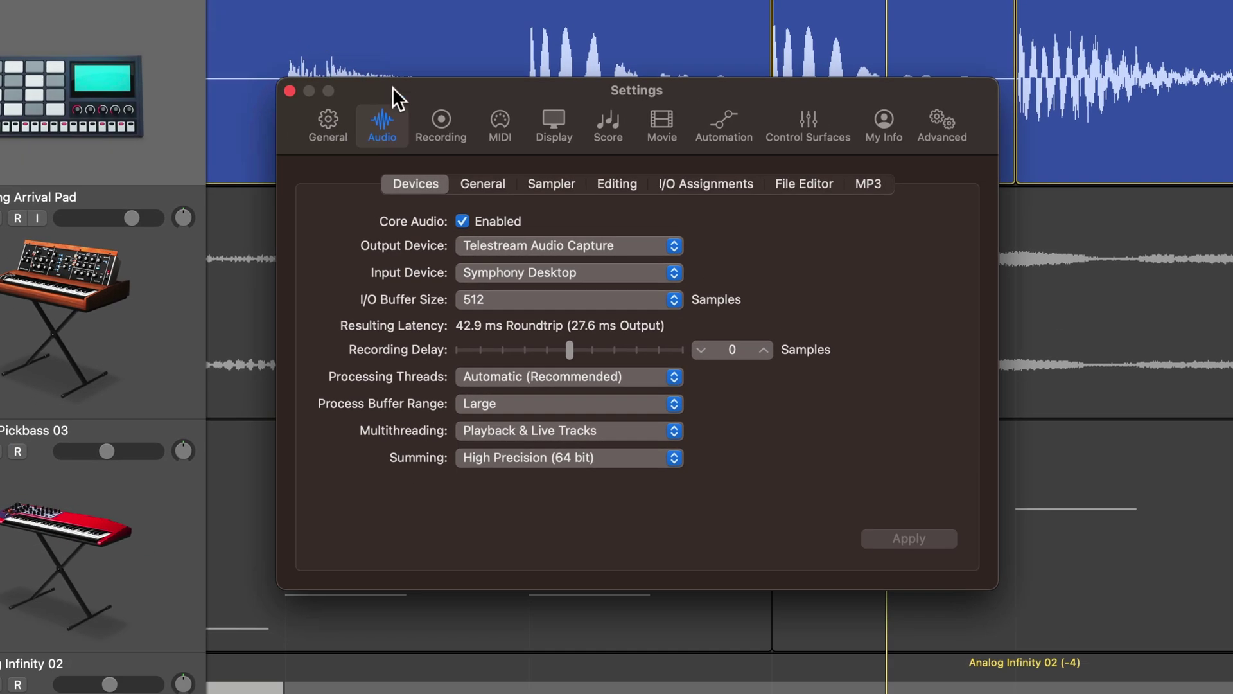
click(629, 184)
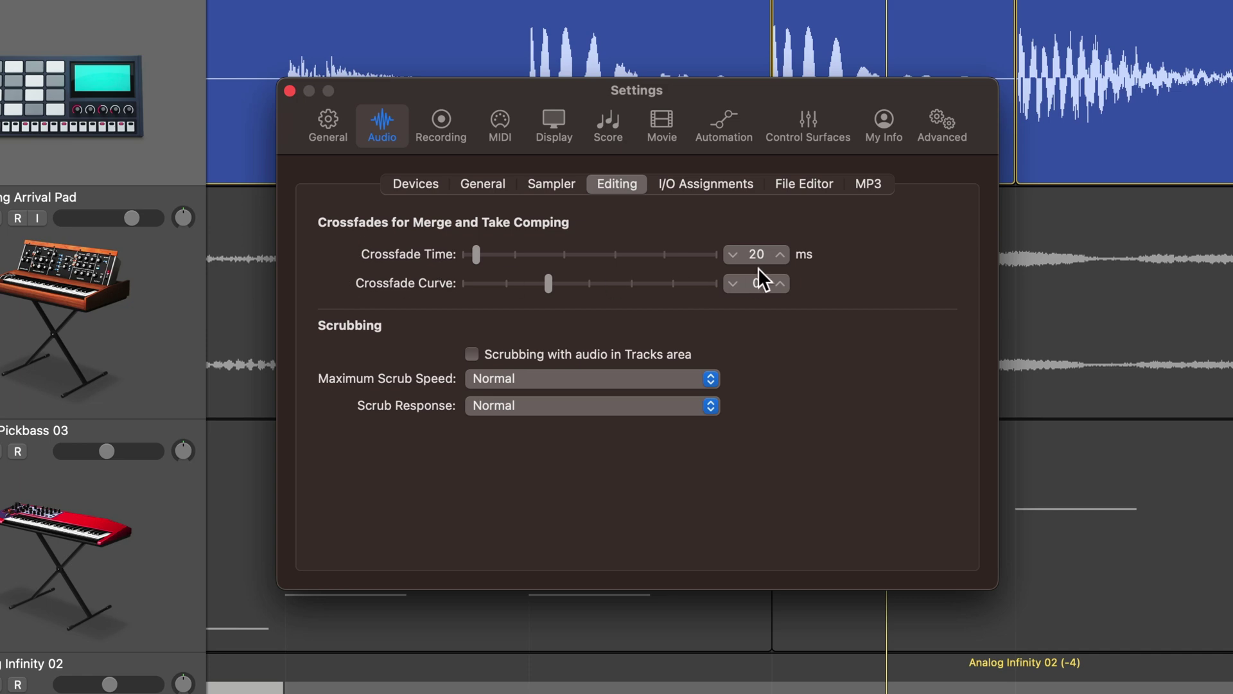
click(757, 253)
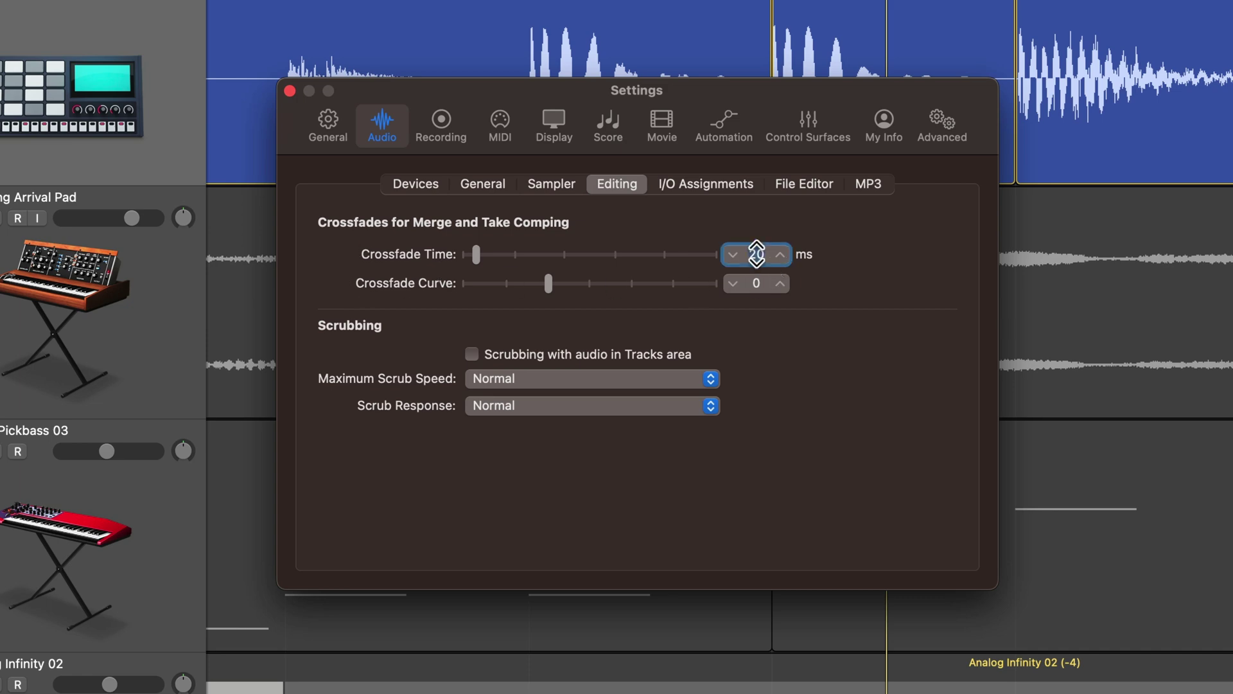
text(6)
key(Return)
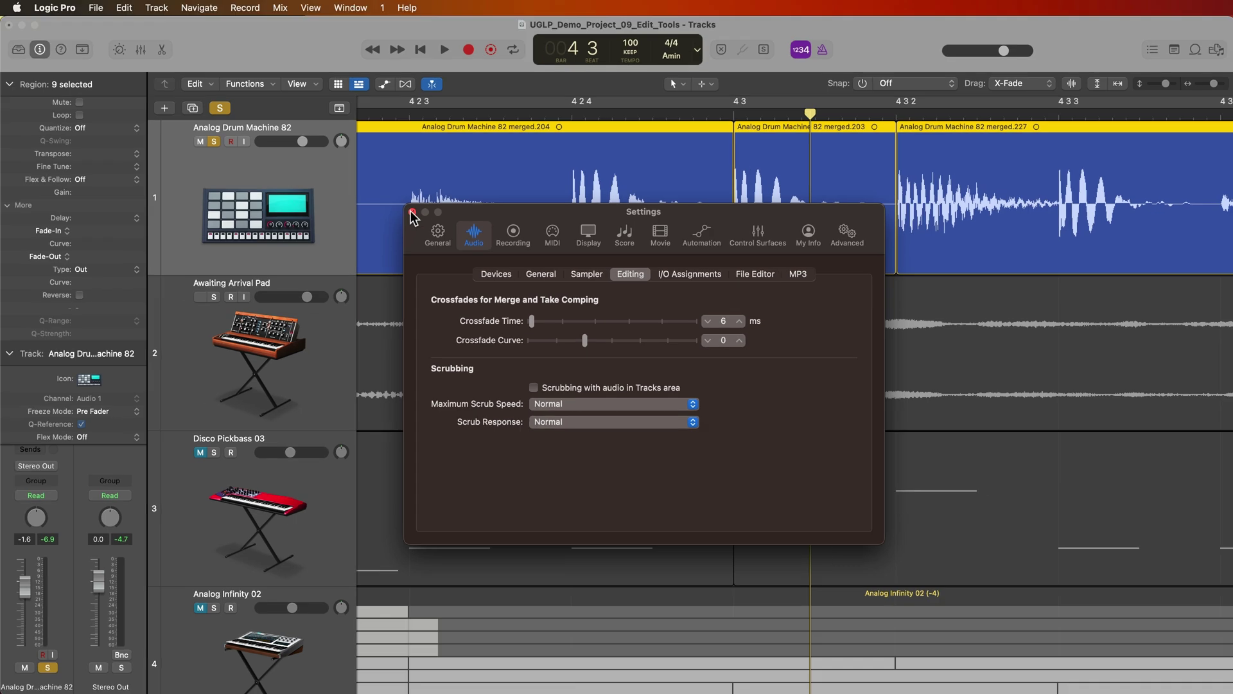
click(289, 90)
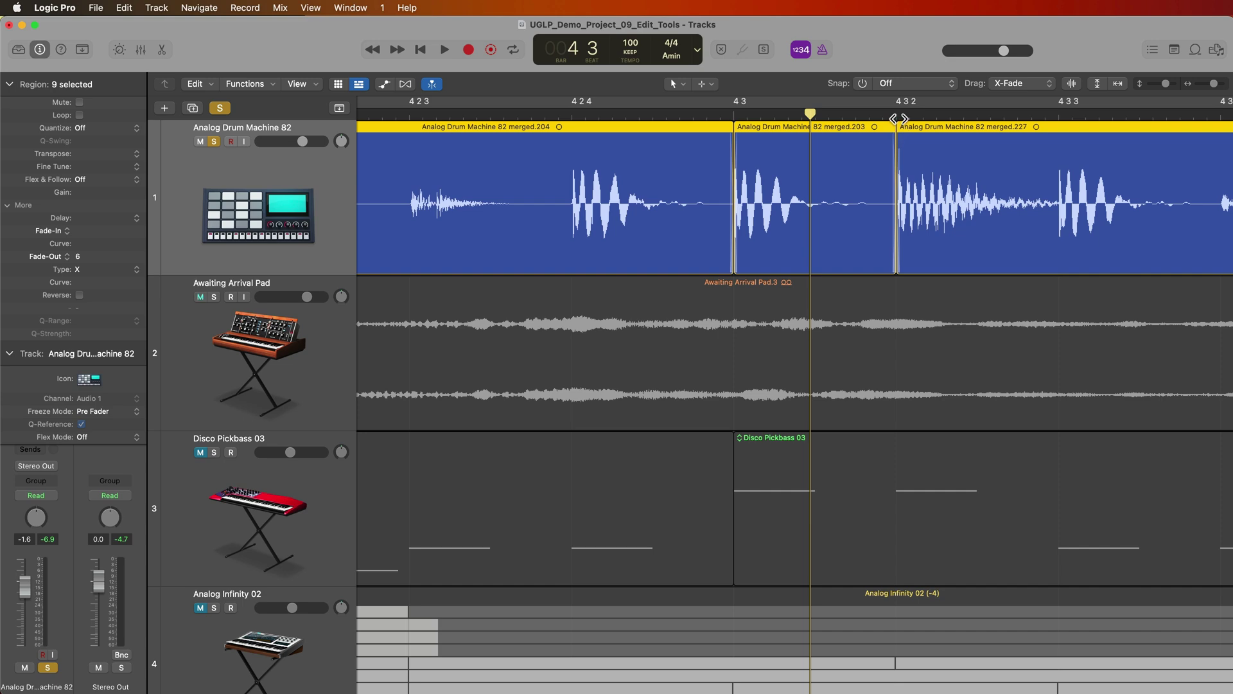
Select all Analog Drum Machine 82 regions and extend their starts slightly earlier from the boundary at 1 4 to create crossfades.
click(896, 118)
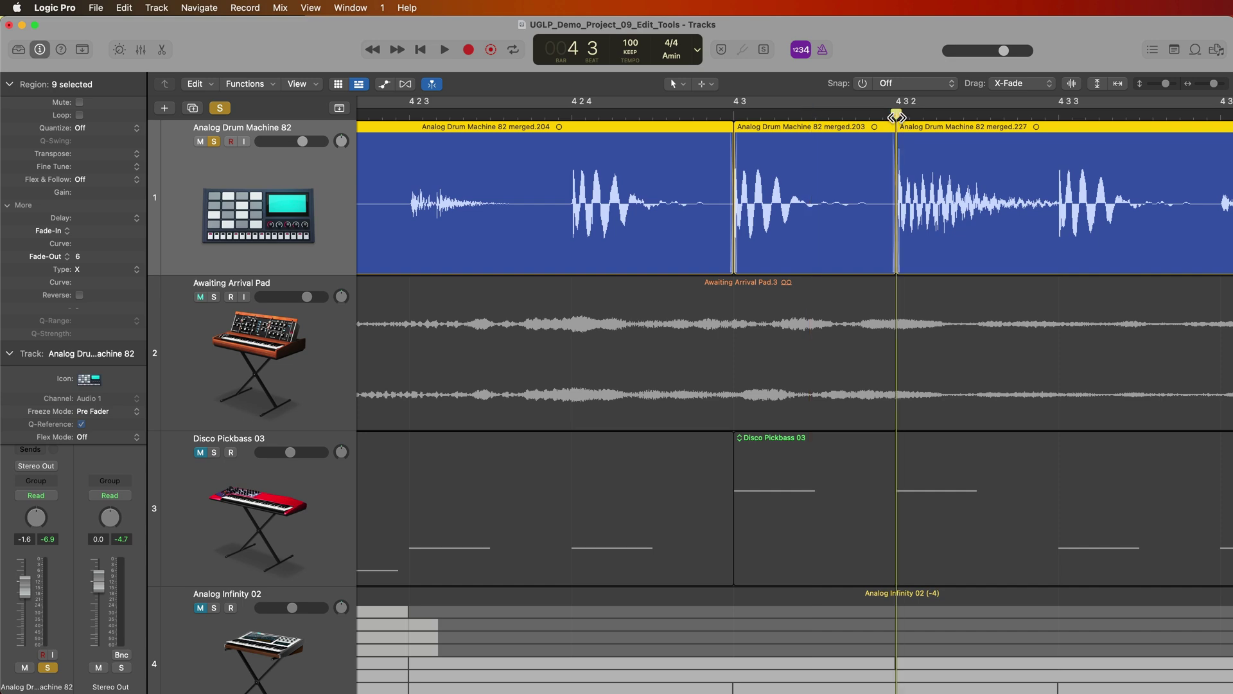
scroll(897, 117, up, 5)
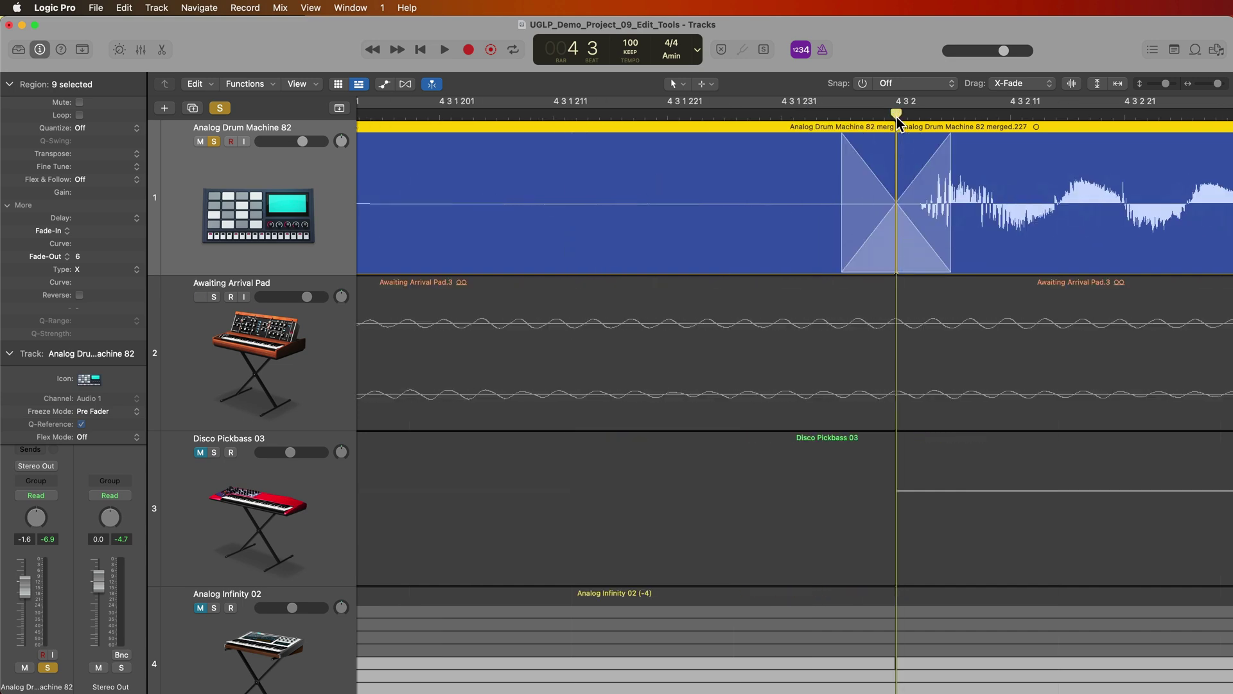
scroll(897, 117, down, 10)
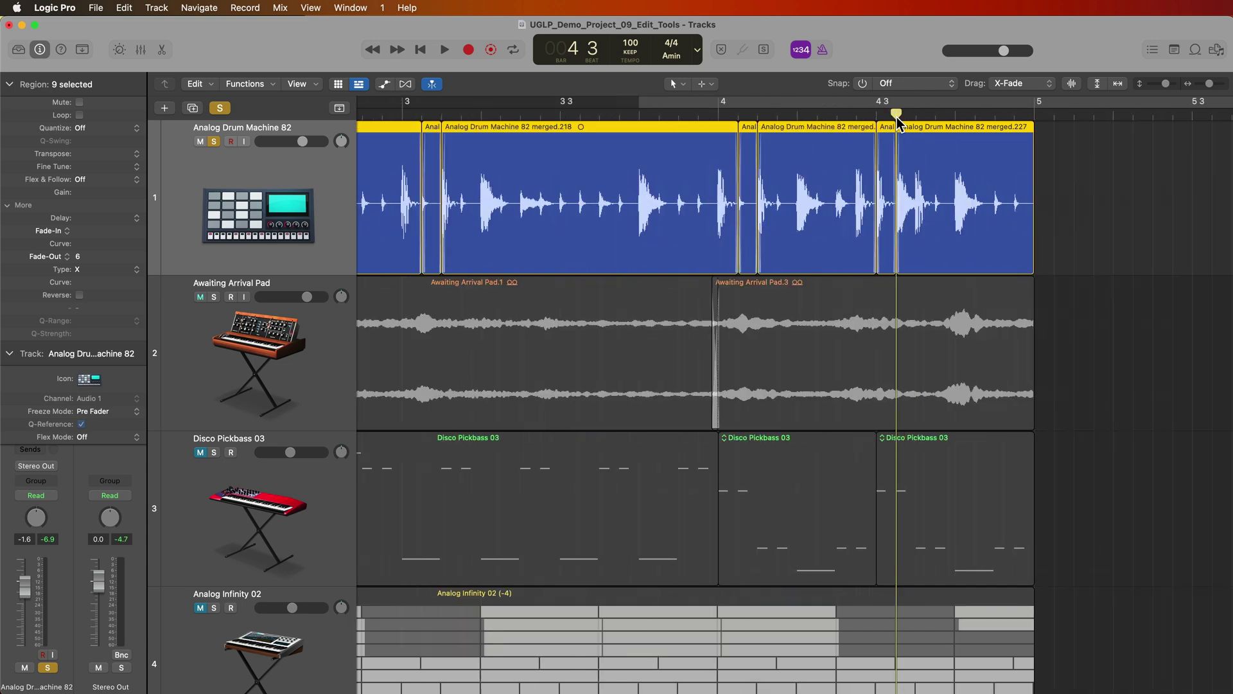
scroll(896, 117, down, 6)
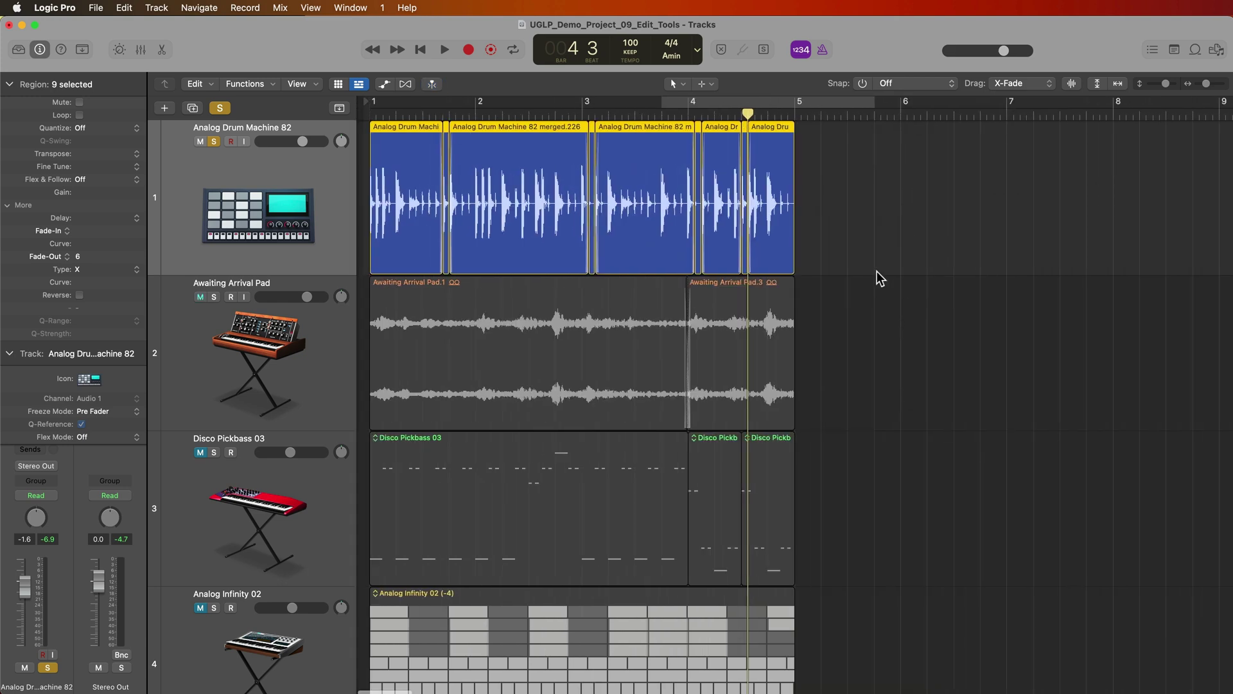
click(923, 207)
key(Return)
scroll(922, 207, up, 6)
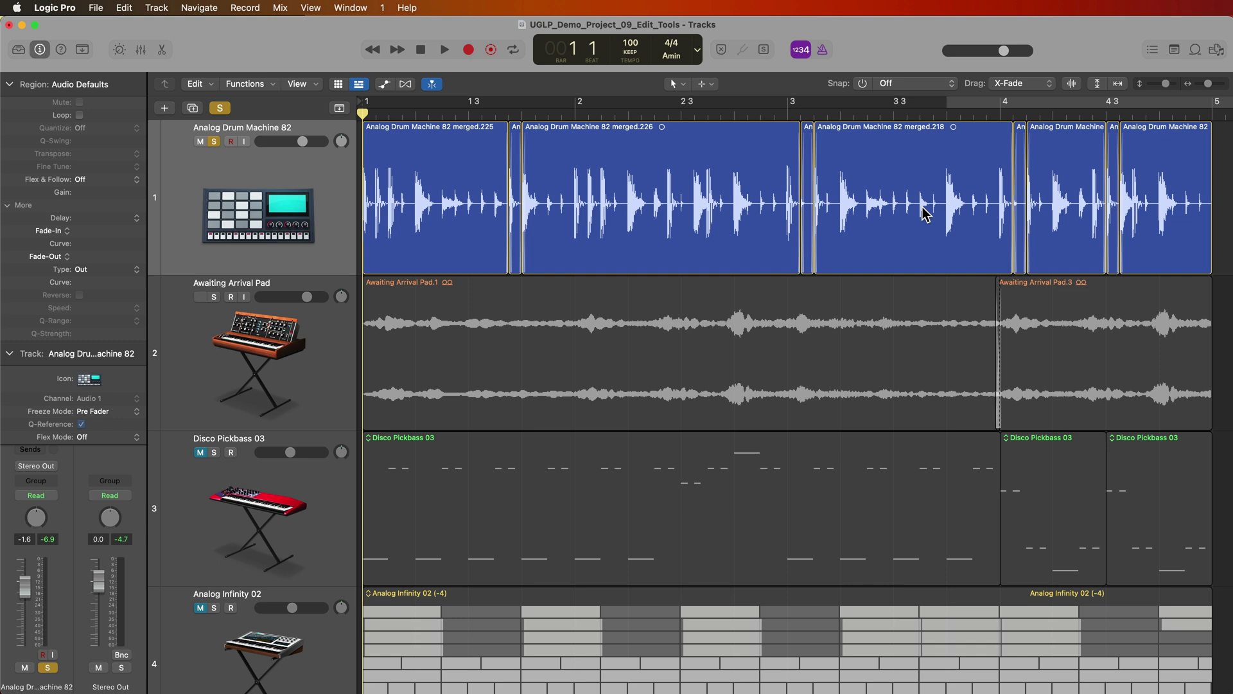
key(super+a)
scroll(887, 226, up, 6)
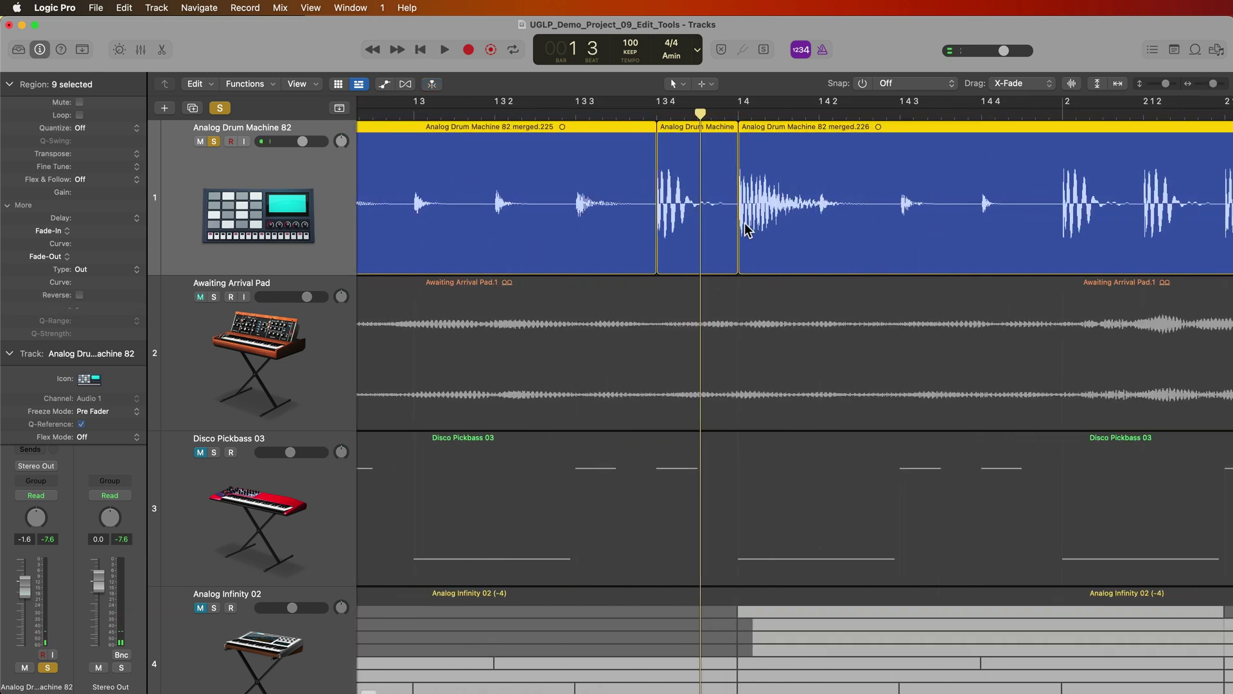
click(619, 114)
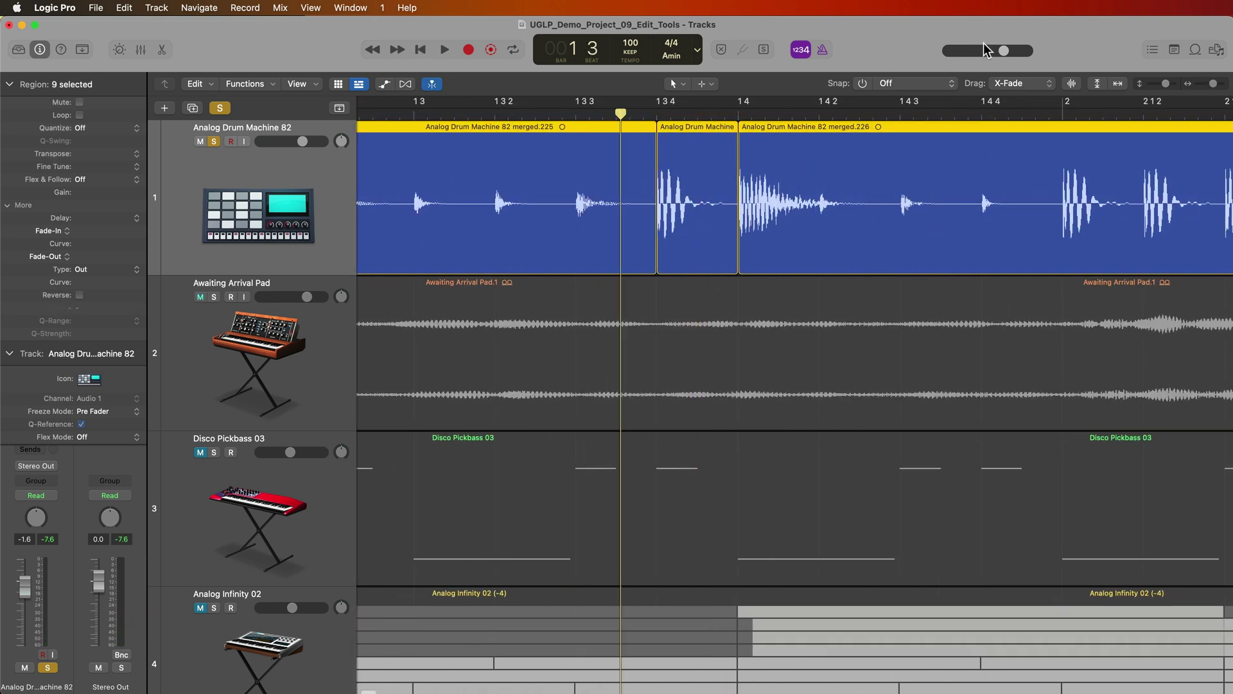
drag(743, 257, 737, 258)
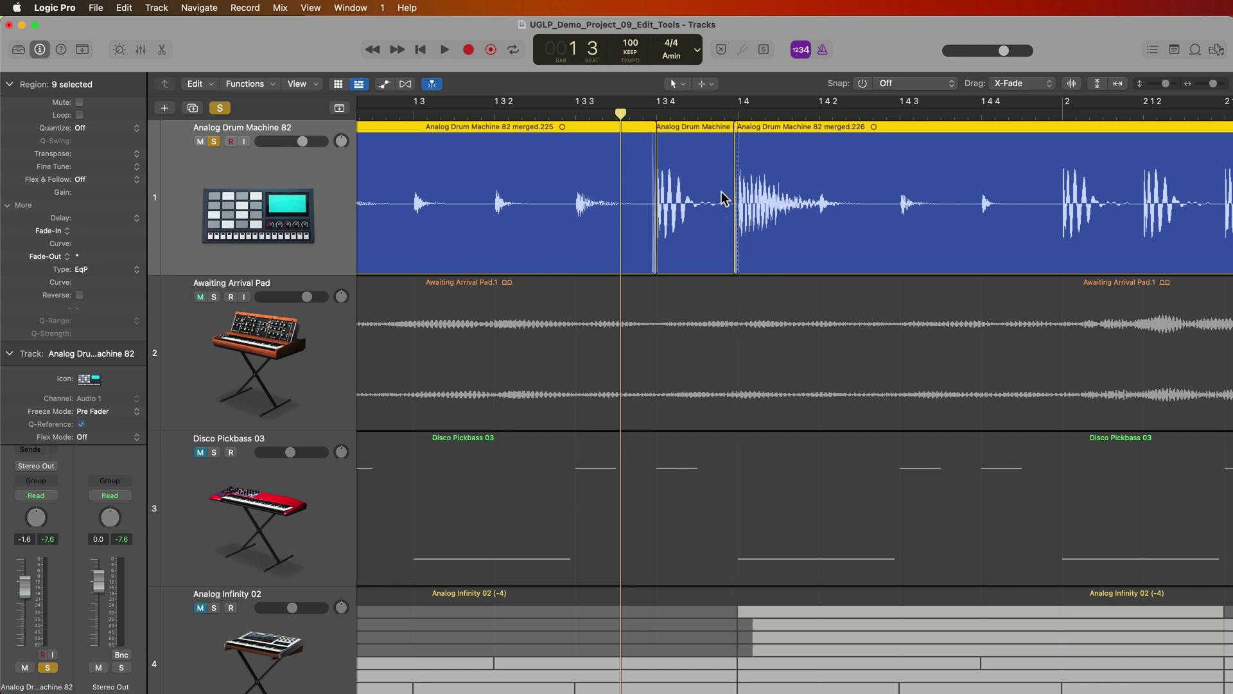
Join the crossfaded Analog Drum Machine 82 regions into a single region, creating a new audio file.
key(super+Left)
key(super+Left)
key(super+Left)
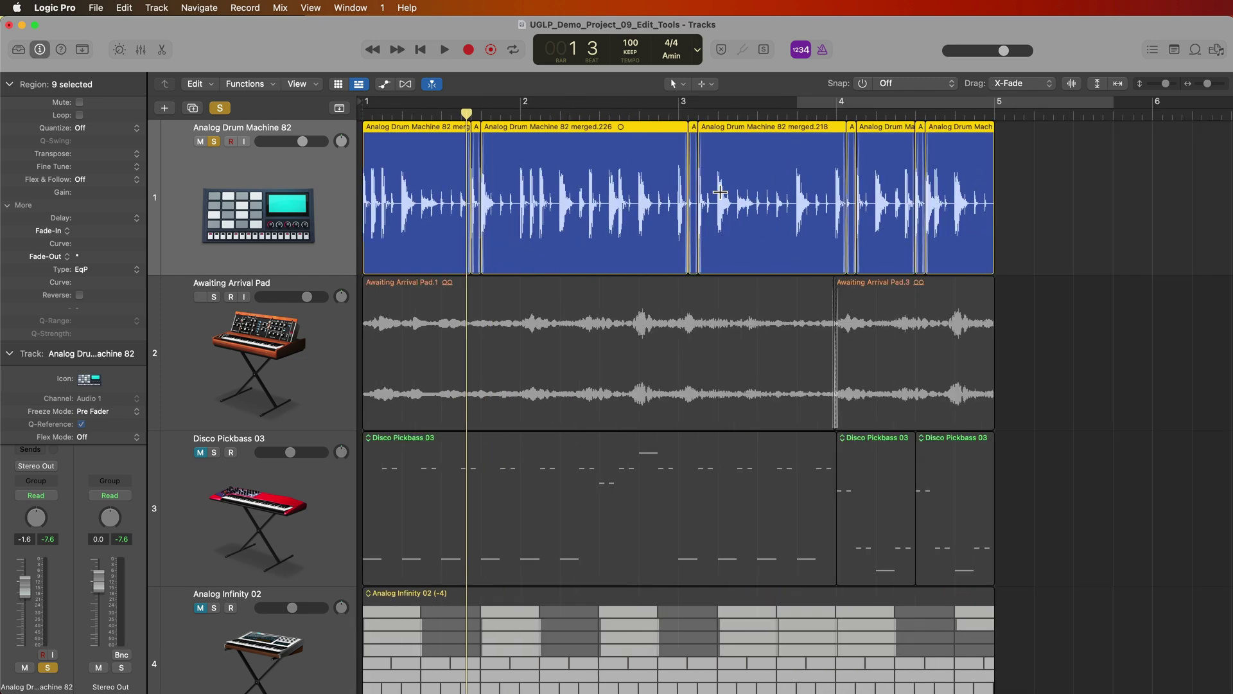
drag(1110, 195, 442, 206)
key(super+j)
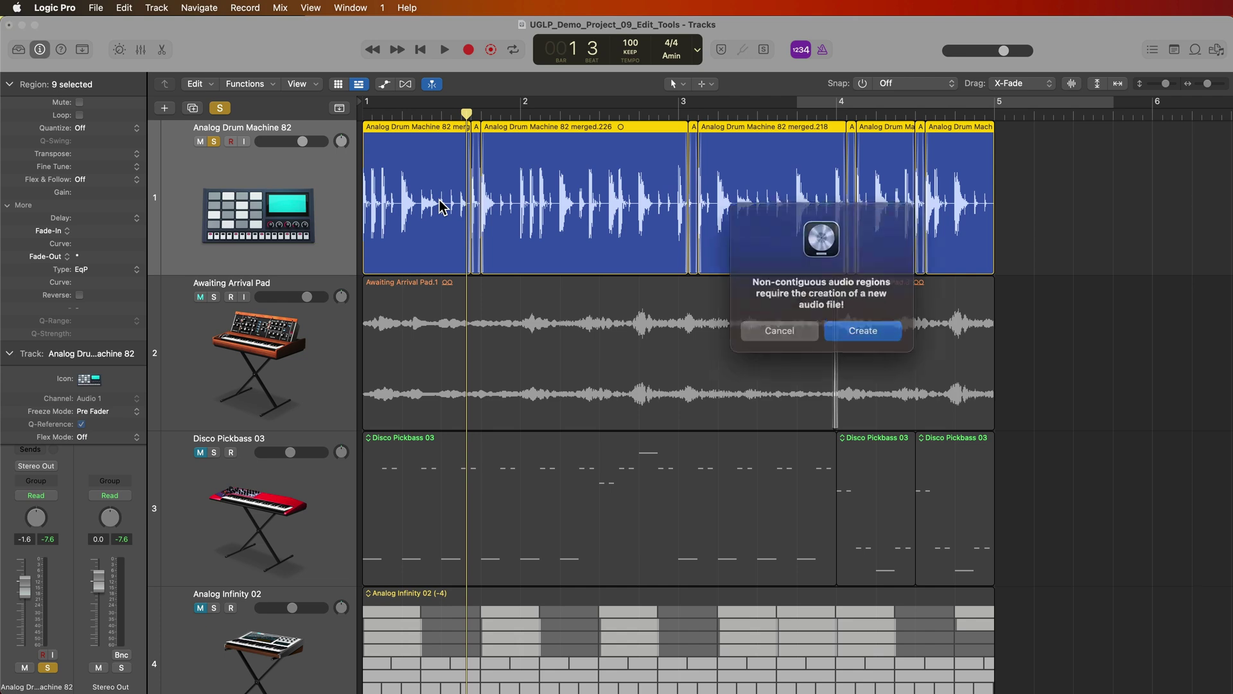
key(Return)
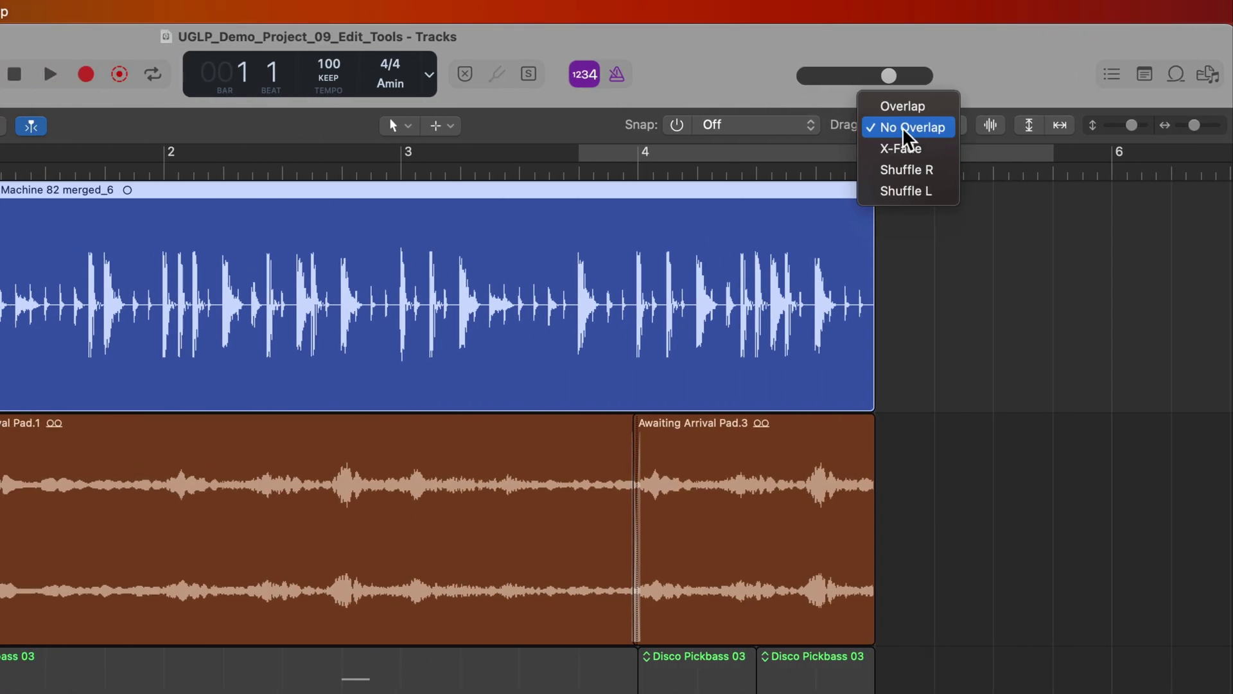
Set the Drag mode of the Tracks area to No Overlap.
click(945, 128)
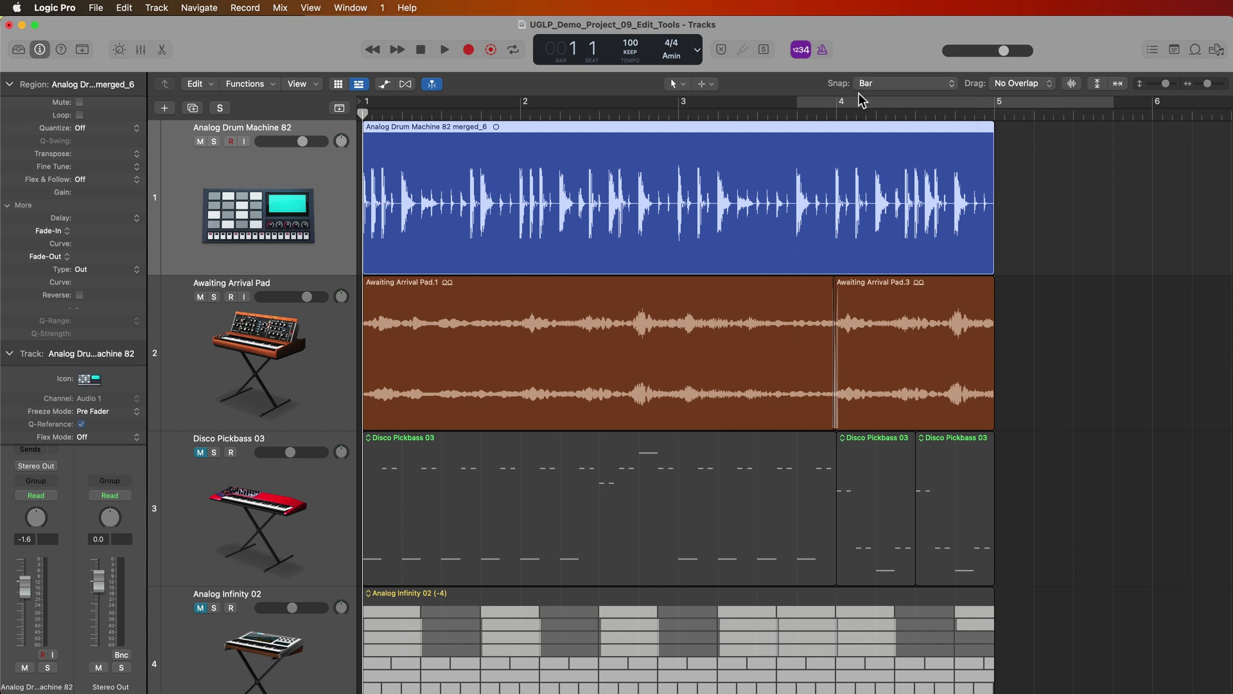
Select bar 3 of the merged drum region with the Marquee tool and split the region at bars 3 and 4.
click(705, 84)
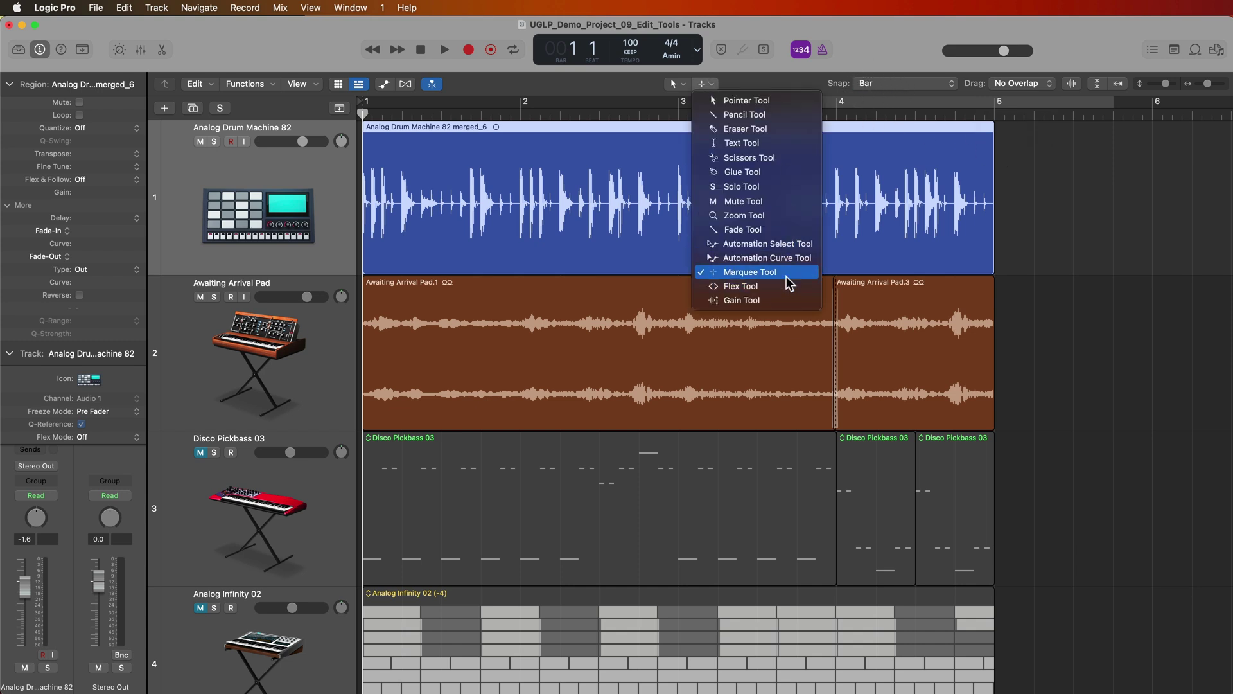
click(1060, 218)
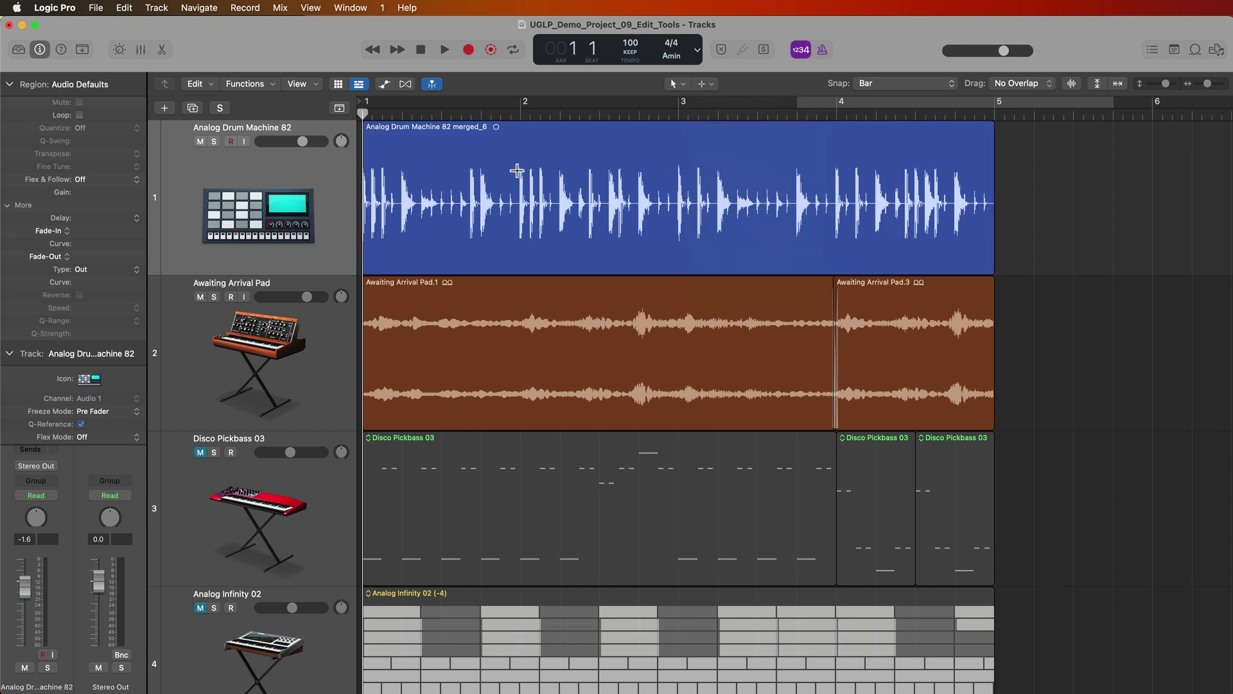
drag(668, 150, 808, 154)
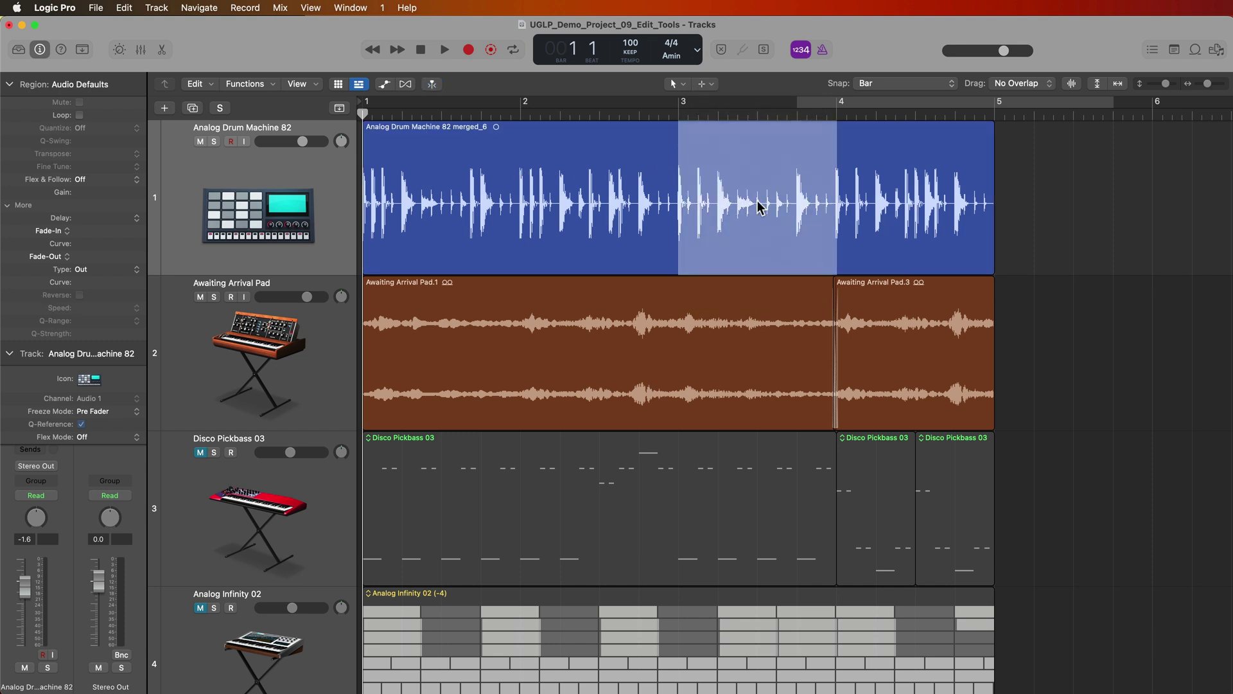
click(758, 215)
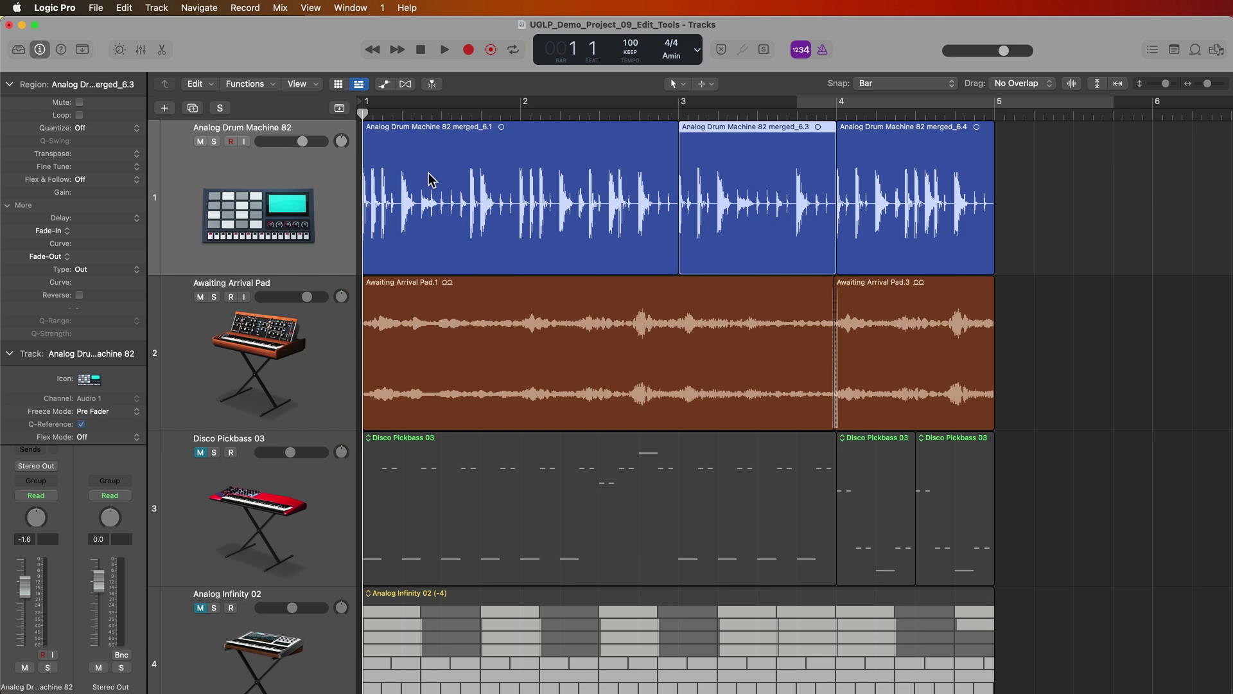
Try trimming the start of the first Analog Drum Machine 82 region to bar 2, and undo the trim.
drag(517, 145, 391, 156)
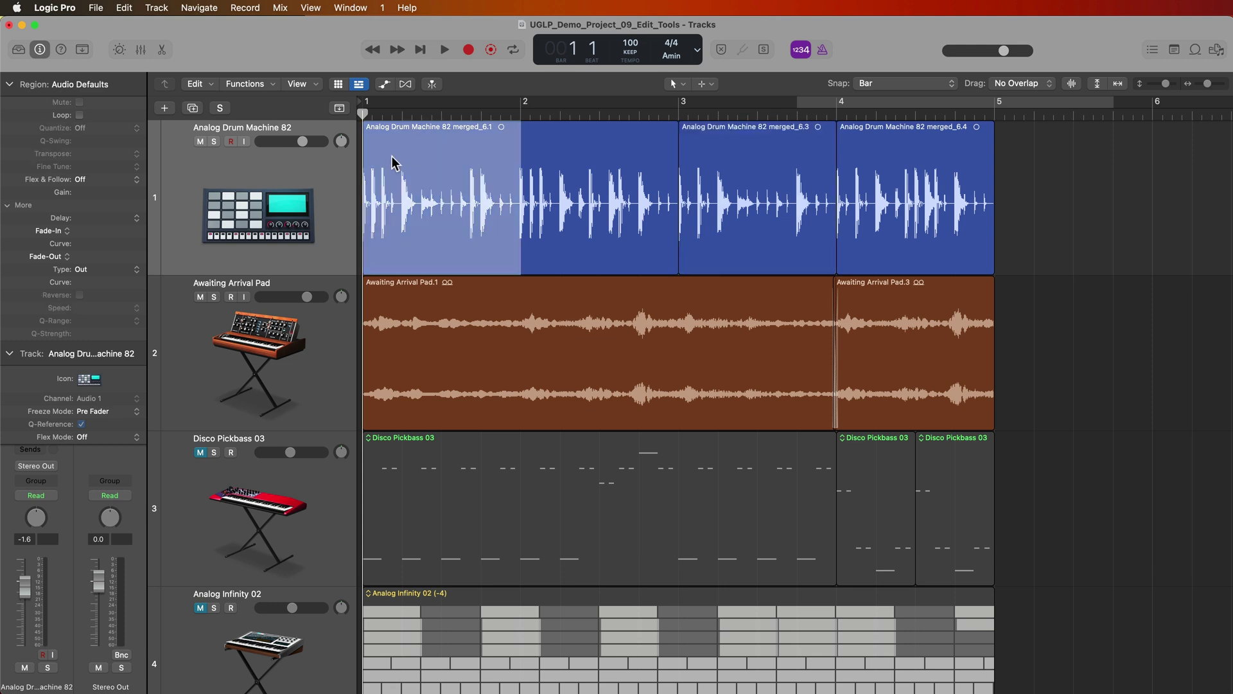
click(377, 253)
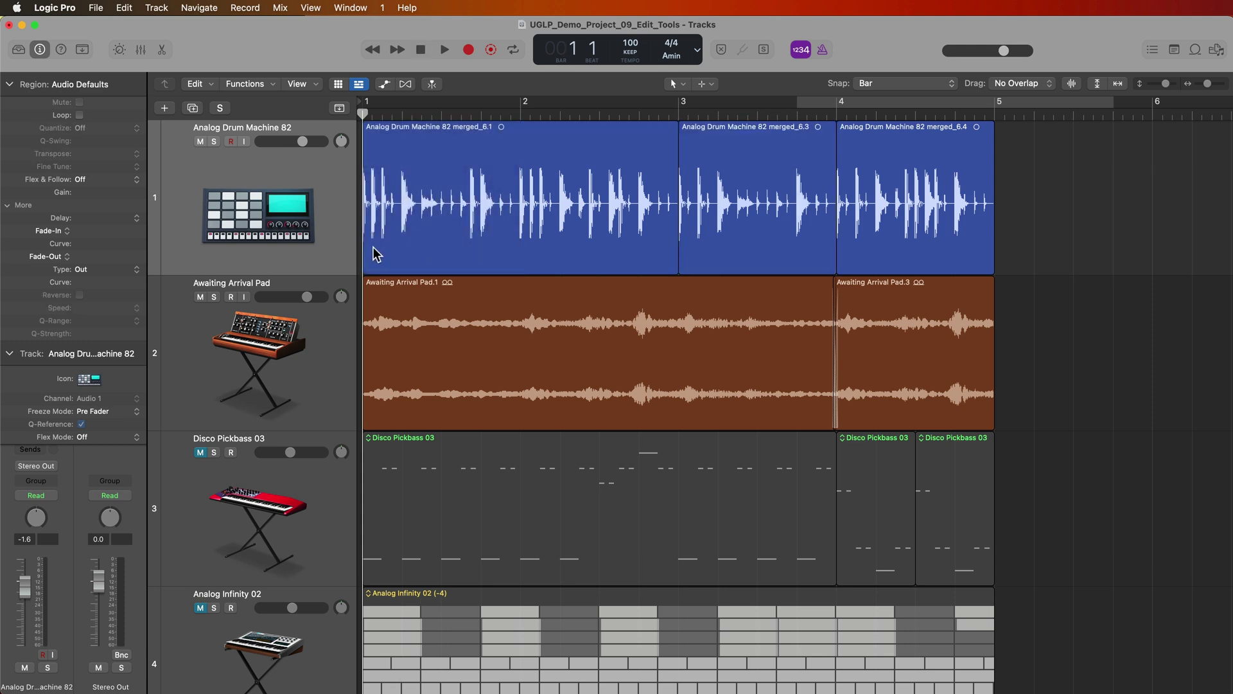
click(369, 250)
drag(443, 251, 477, 244)
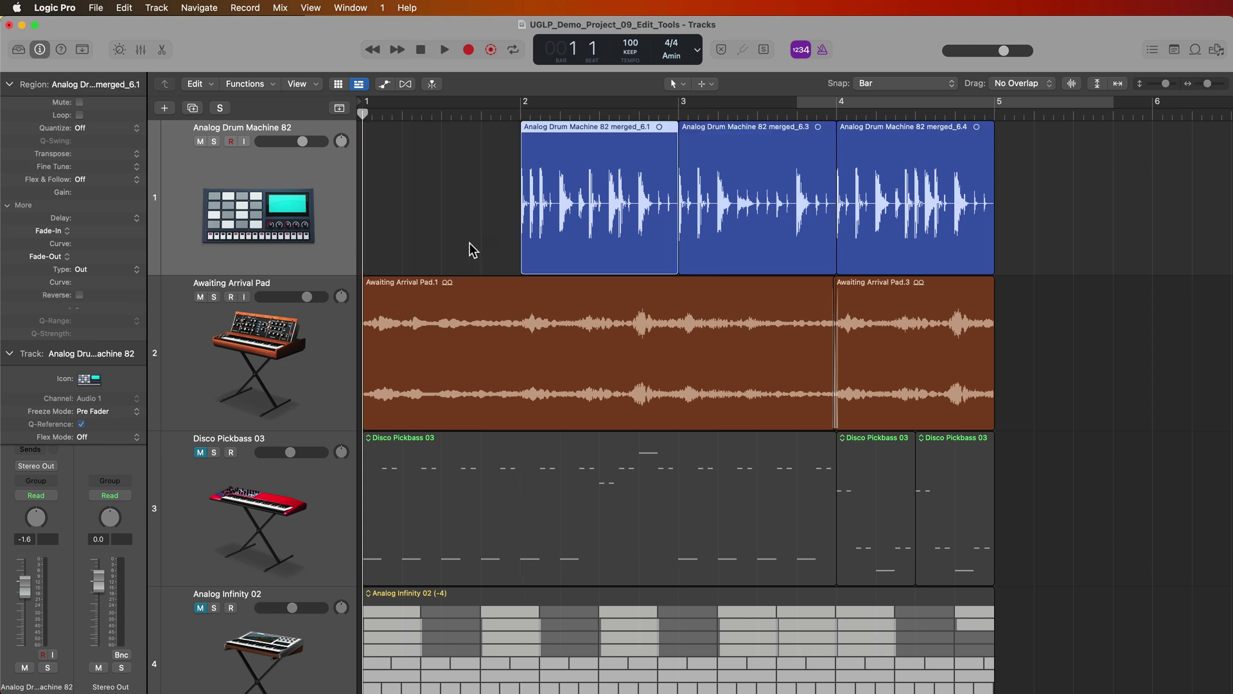
key(super+z)
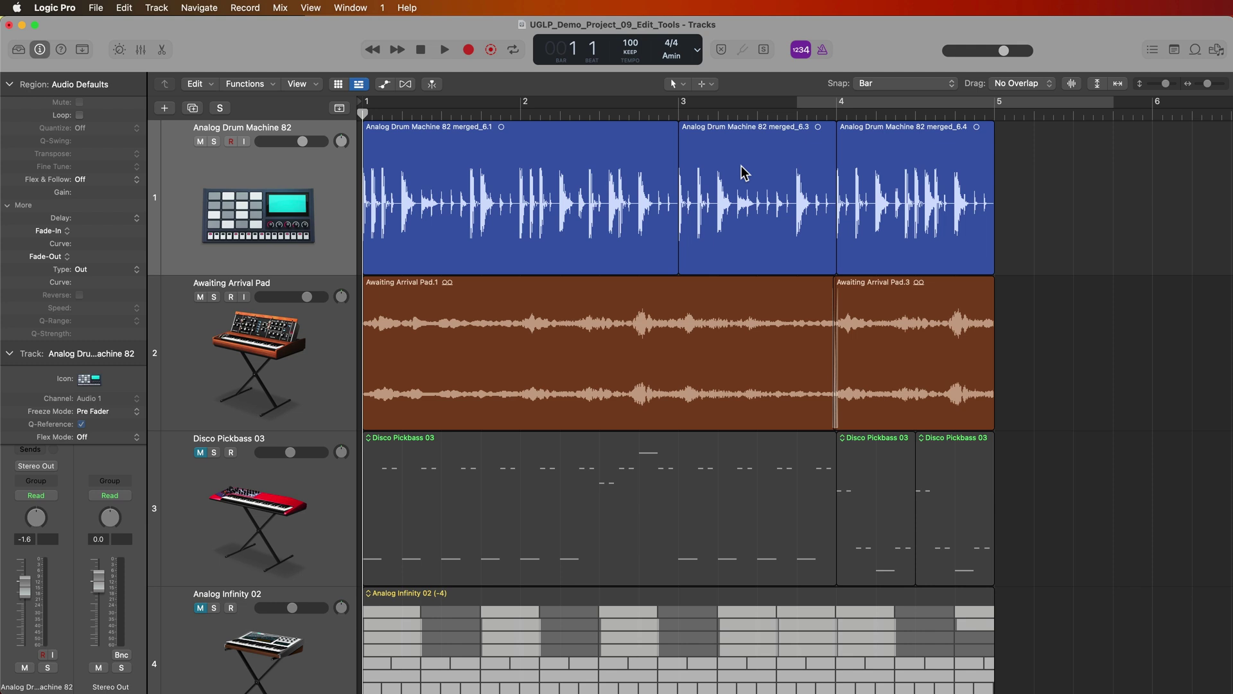
Copy the Analog Drum Machine 82 region at bar 3 onto bar 1, over the start of the first drum region.
drag(738, 174, 441, 202)
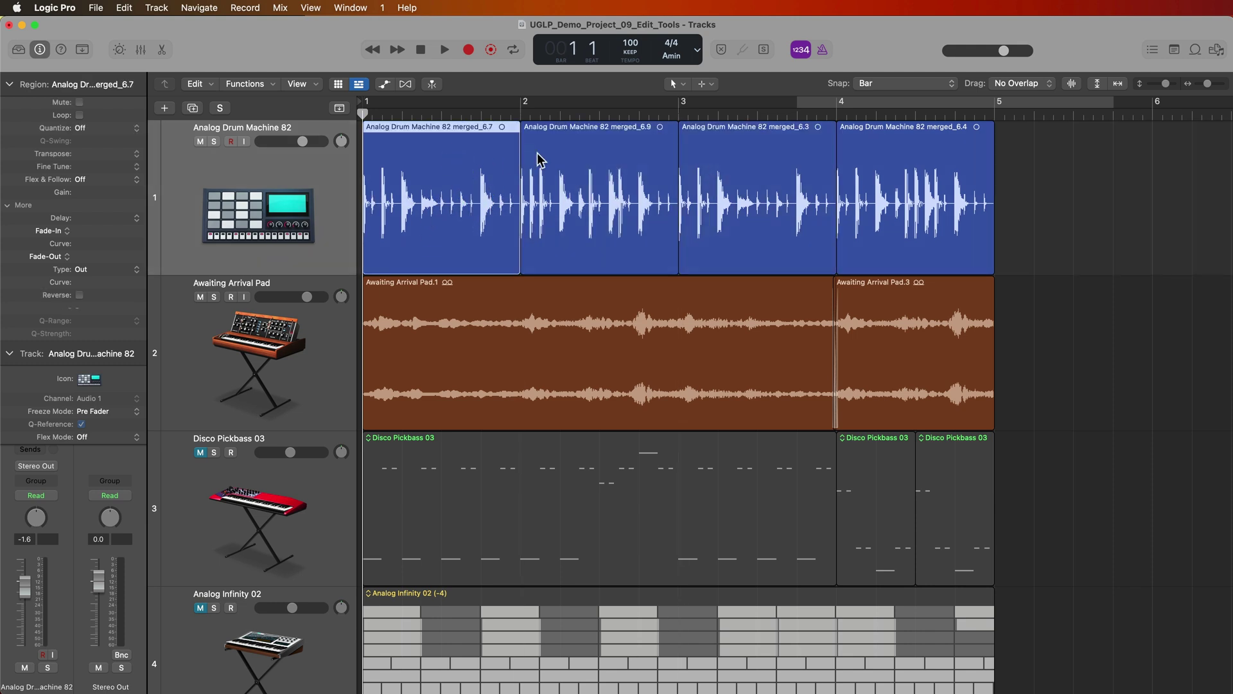
click(771, 188)
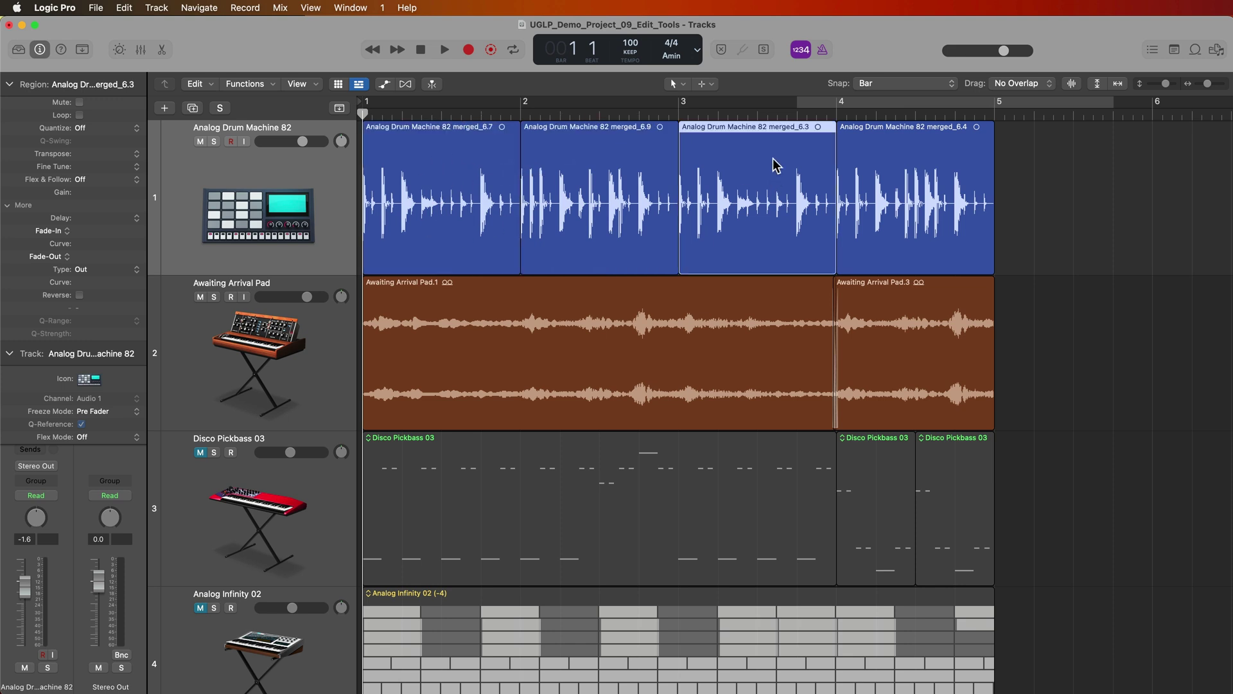
click(418, 182)
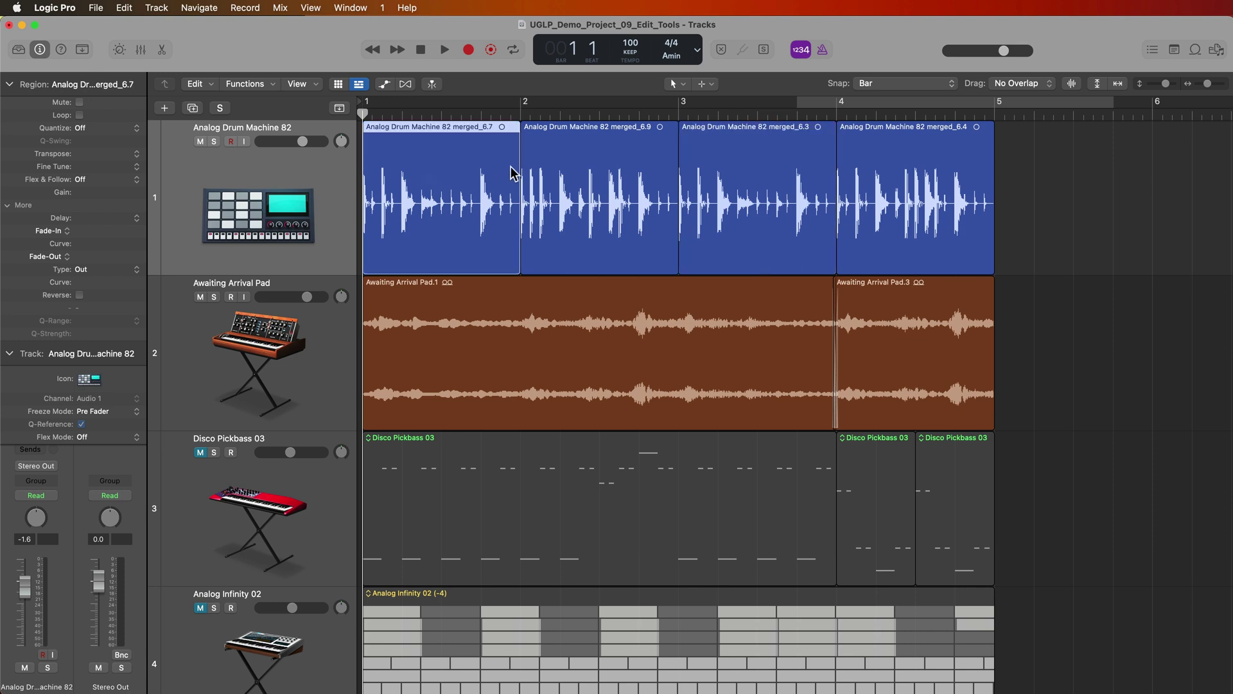
click(541, 162)
click(499, 152)
drag(469, 156, 450, 223)
Set Snap to Beat and extend the end of the bar 1 drum region to 2 3, over the following region.
click(458, 113)
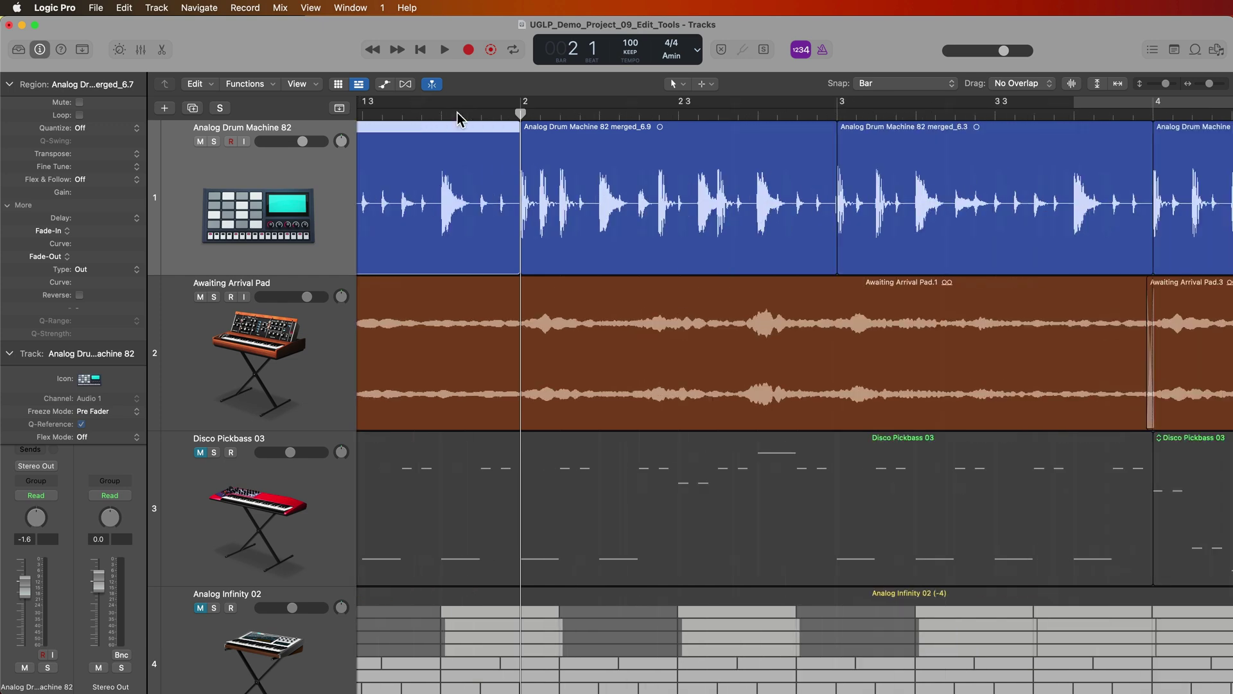
key(super+Right)
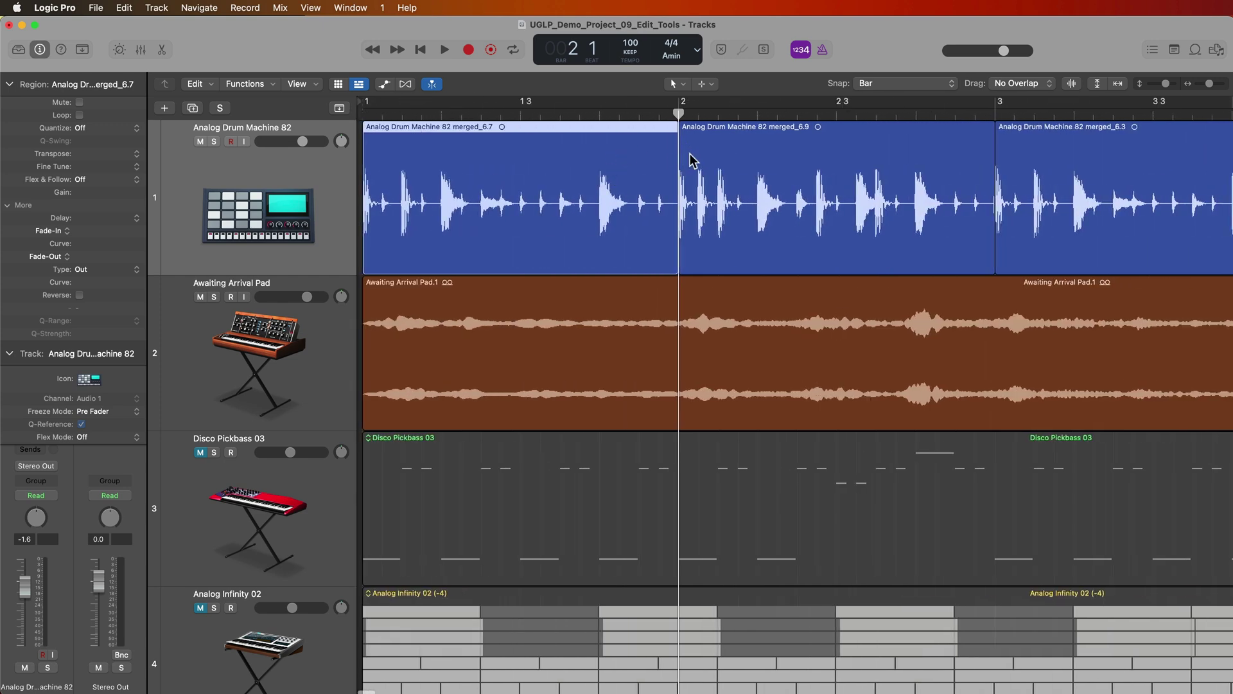
click(905, 86)
click(924, 102)
click(581, 143)
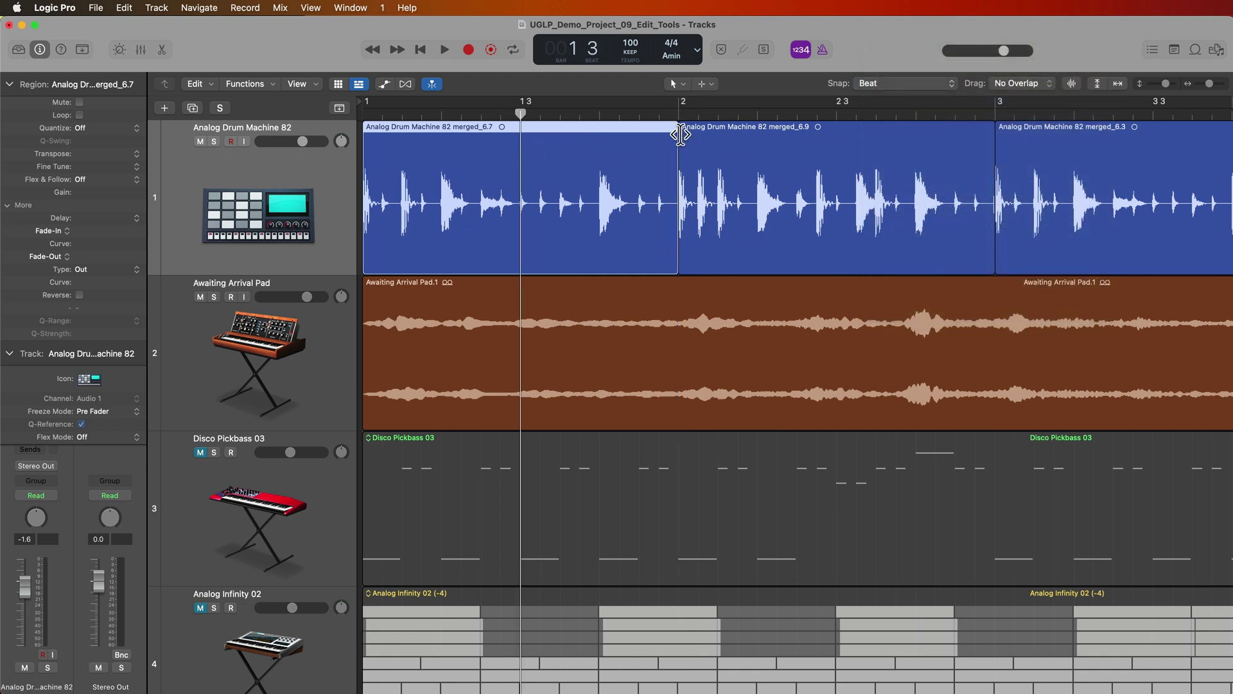
drag(677, 244, 804, 244)
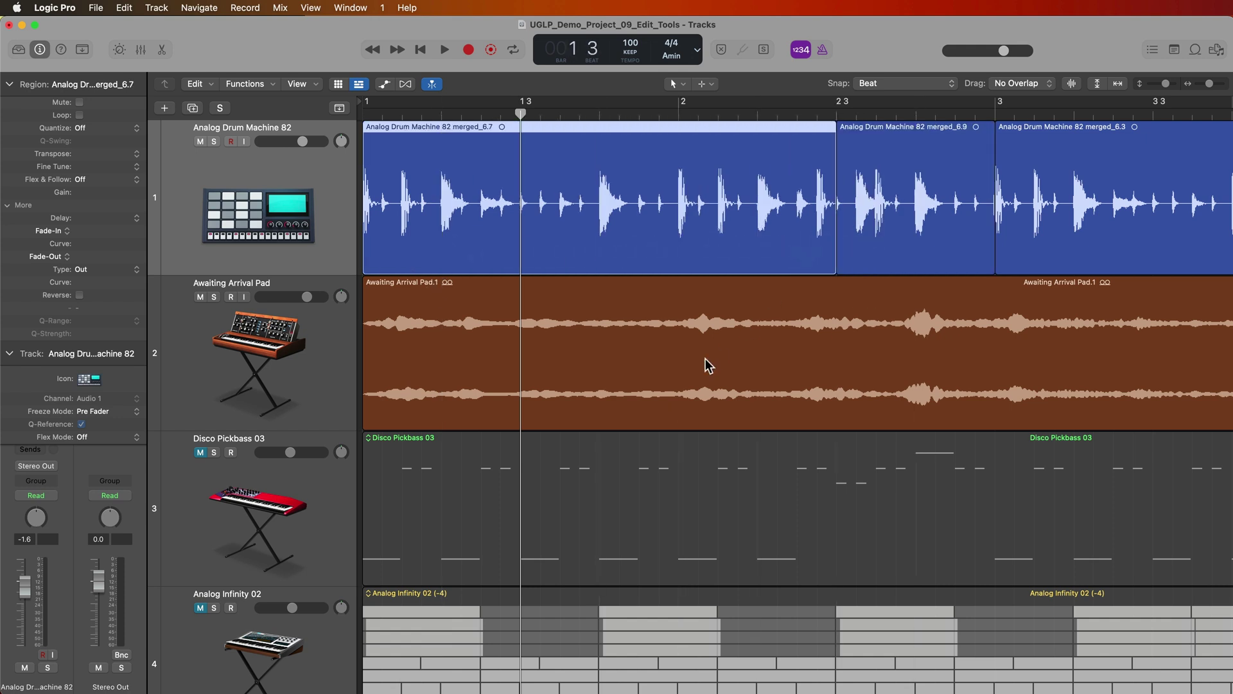
Extend the start of the second drum region back to 2 2, over the end of the first region.
click(854, 232)
click(777, 239)
click(875, 223)
click(790, 230)
click(884, 219)
click(729, 228)
click(852, 225)
drag(838, 237, 773, 243)
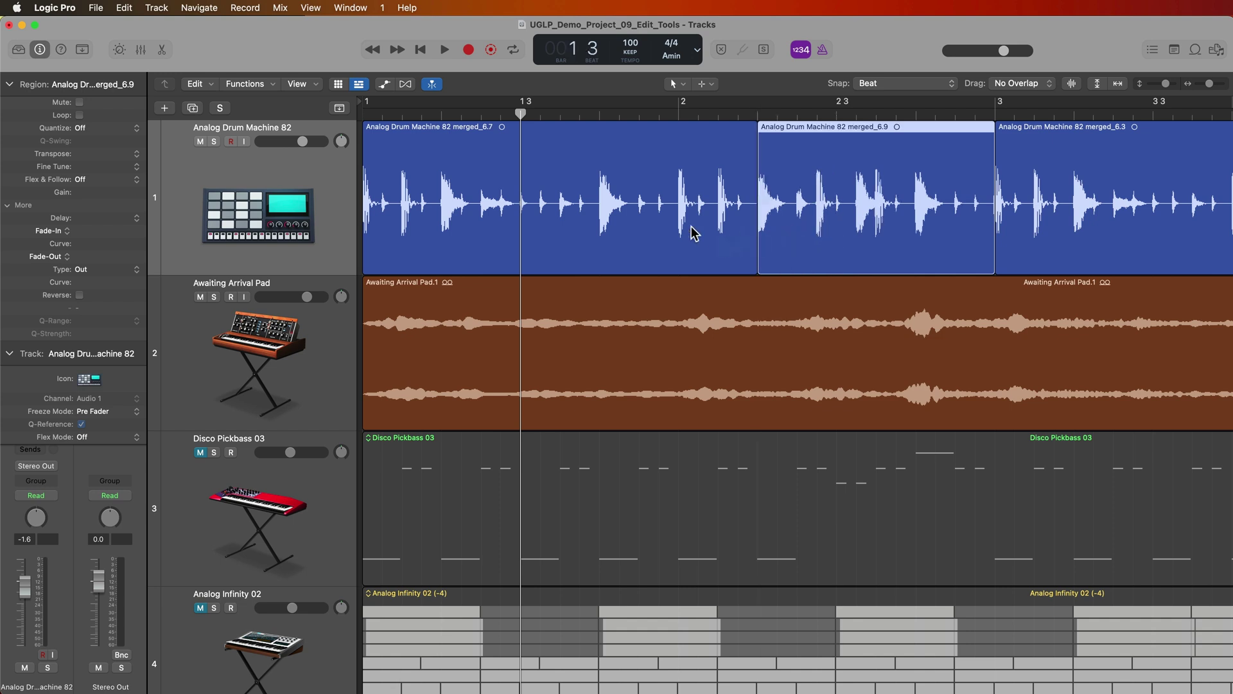
Move the drum region at bar 4 onto bar 1, and copy it from there back to bar 4.
key(super+Left)
key(super+Left)
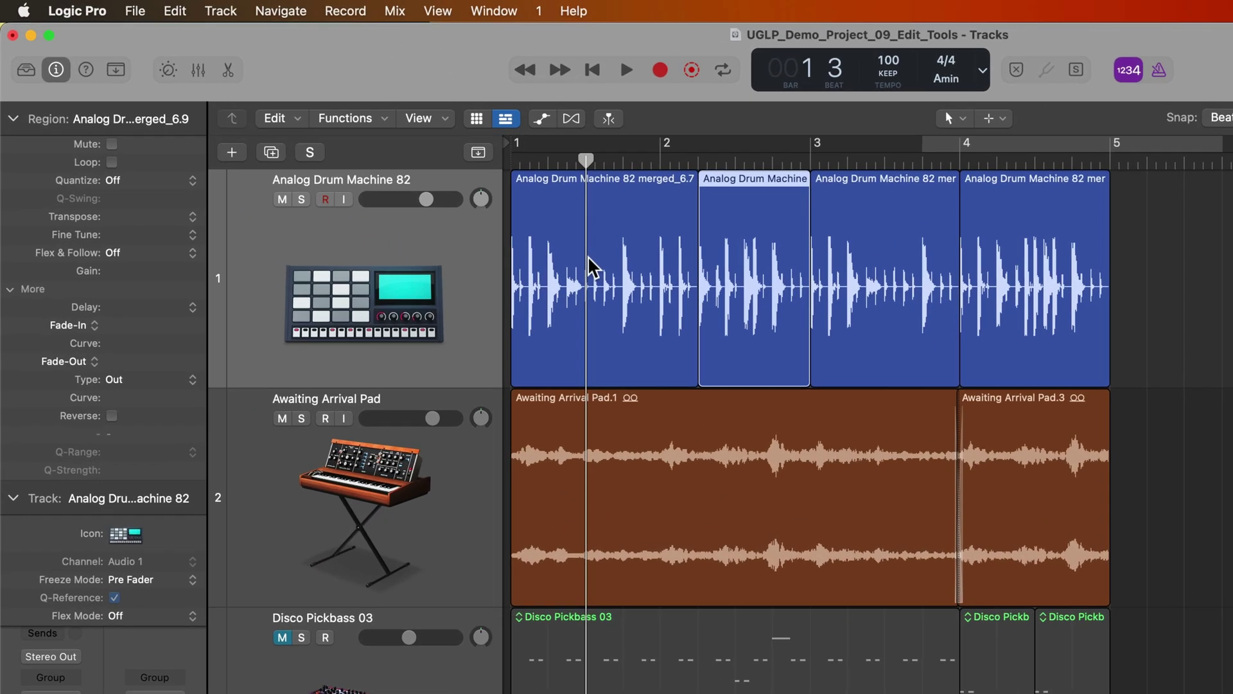
drag(799, 212, 455, 209)
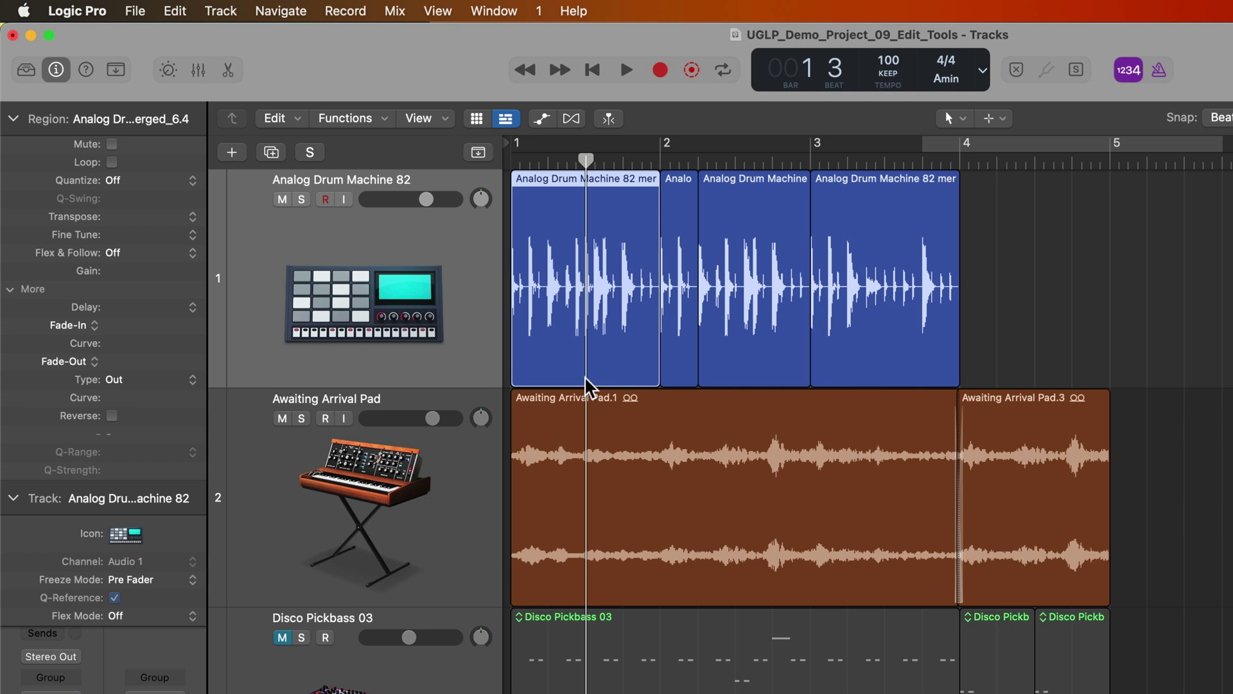
click(682, 321)
click(625, 374)
drag(625, 374, 1072, 375)
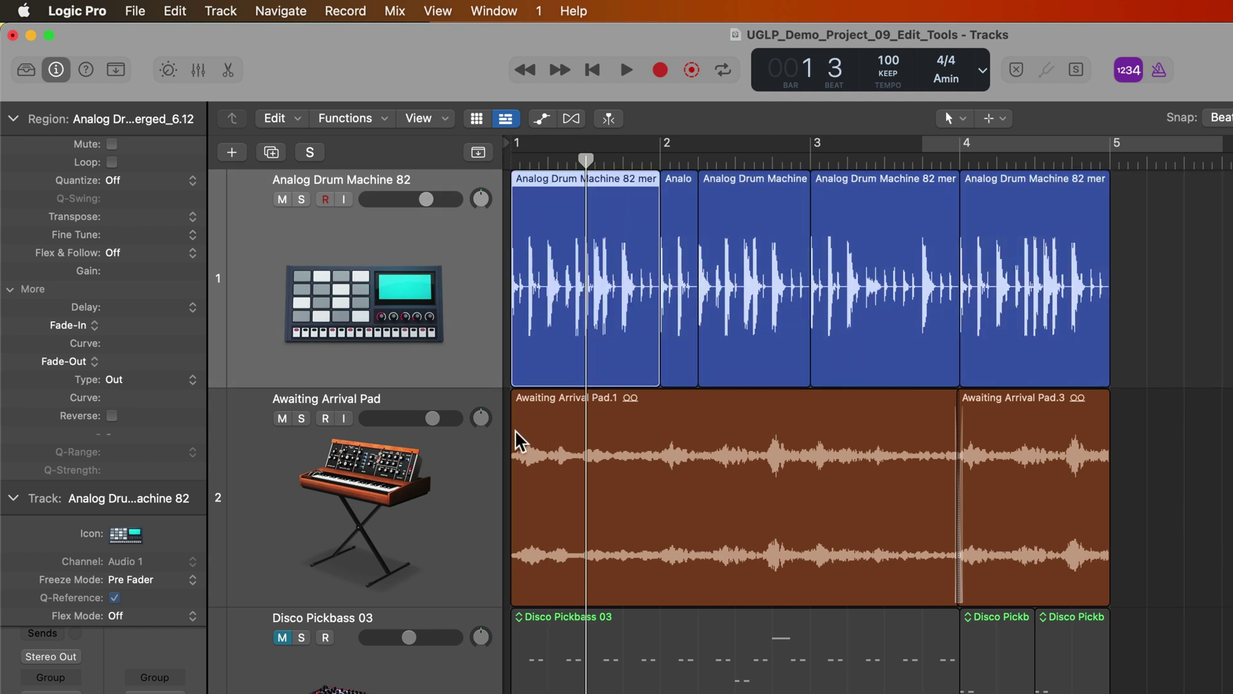
Undo the move and copy of the bar 4 drum region, and clear the region selection.
click(695, 306)
click(679, 310)
click(623, 341)
key(super+z)
click(1121, 334)
Set the Drag mode to Overlap and turn Snap off.
click(321, 97)
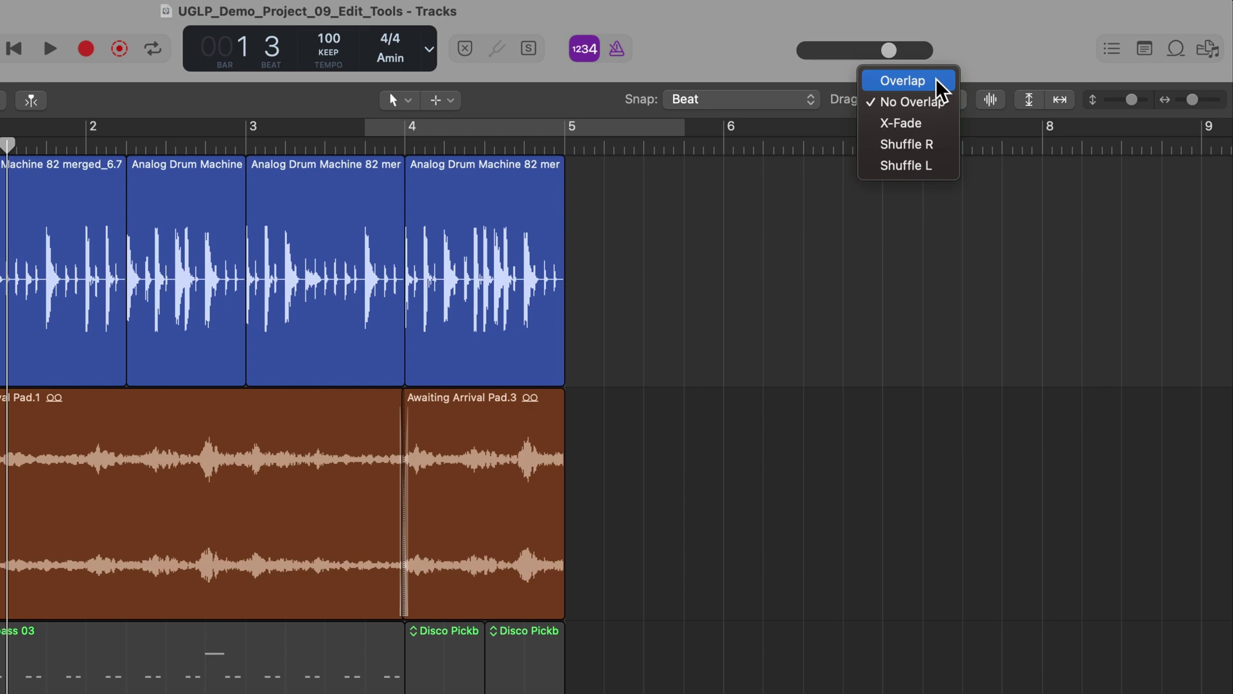
click(937, 81)
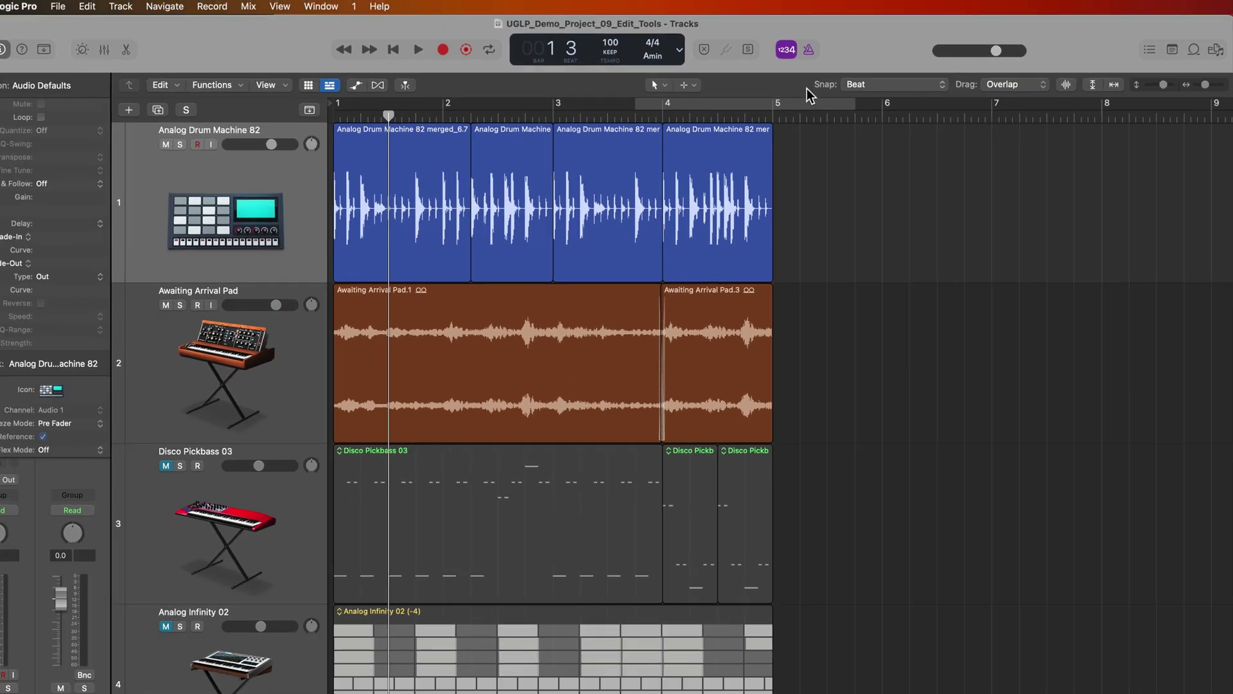
click(862, 84)
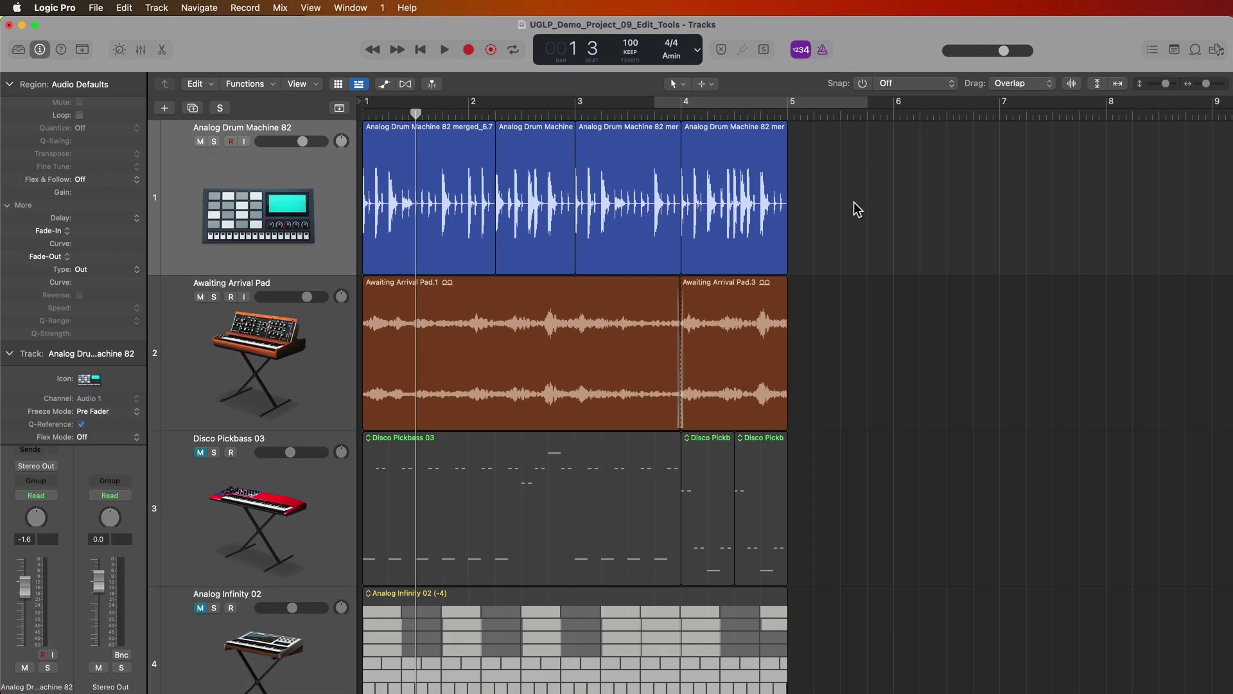
Extend the start of the second drum region back to about 2 1 2 so it overlaps the first region.
click(493, 114)
key(super+Right)
key(super+Right)
scroll(539, 176, left, 5)
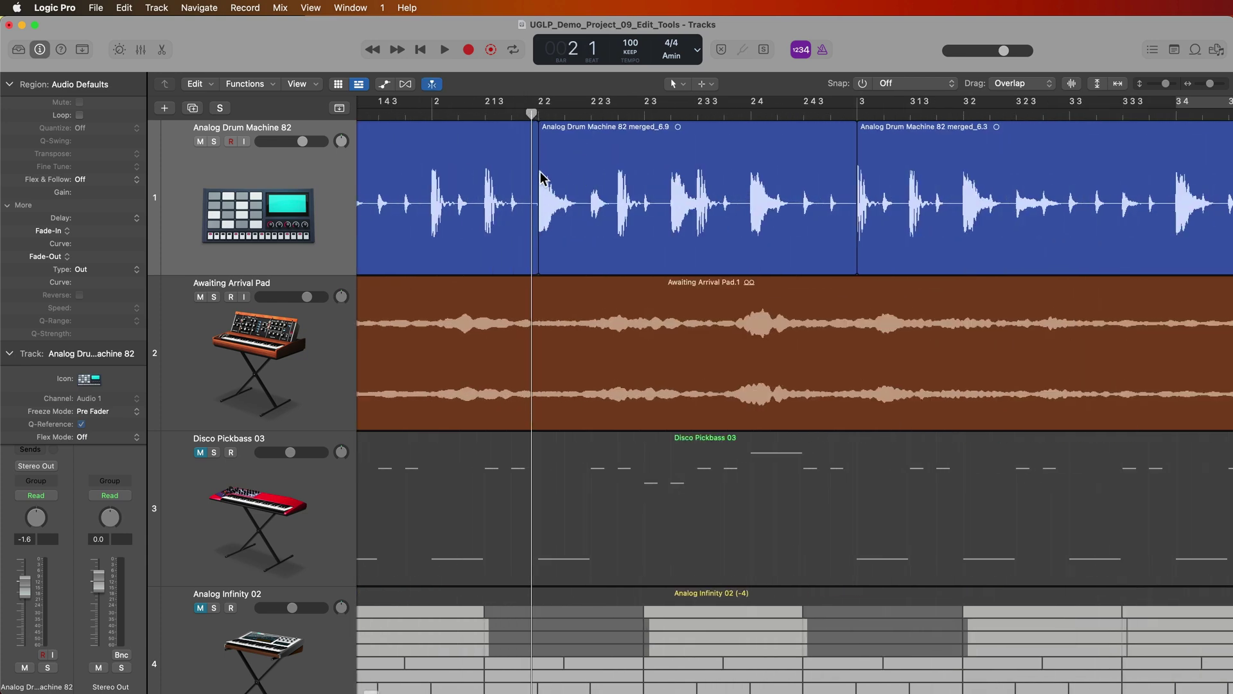
drag(620, 264, 536, 264)
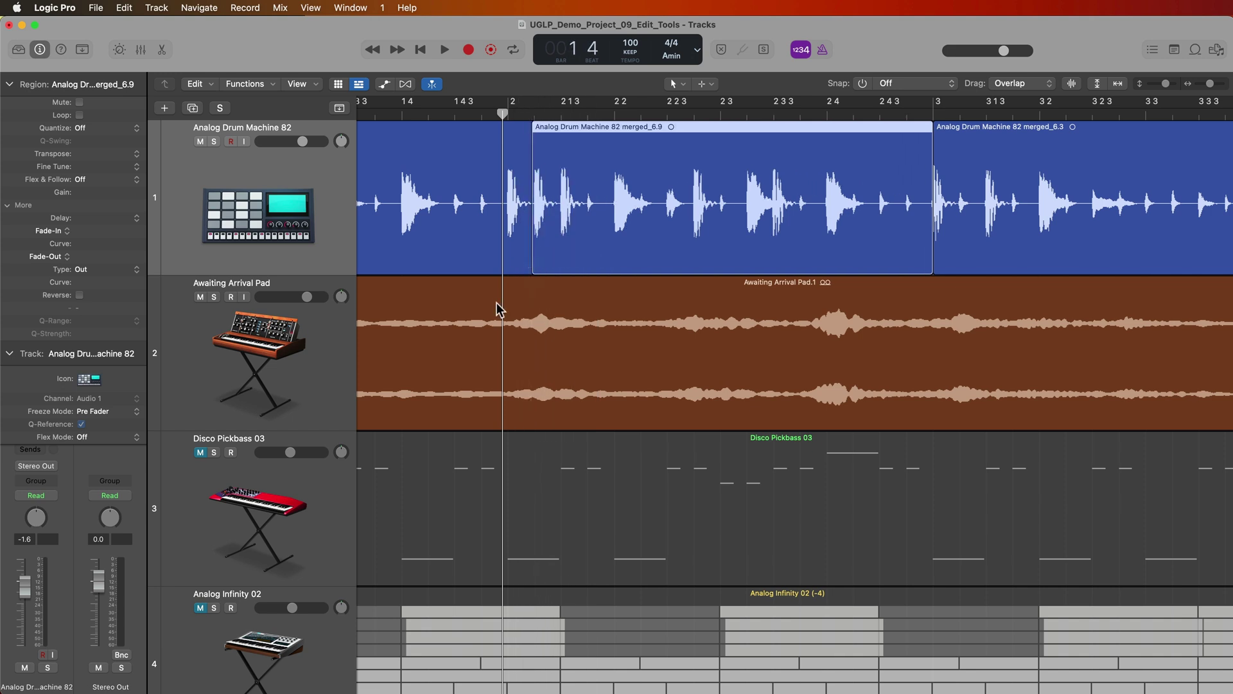
key(super+z)
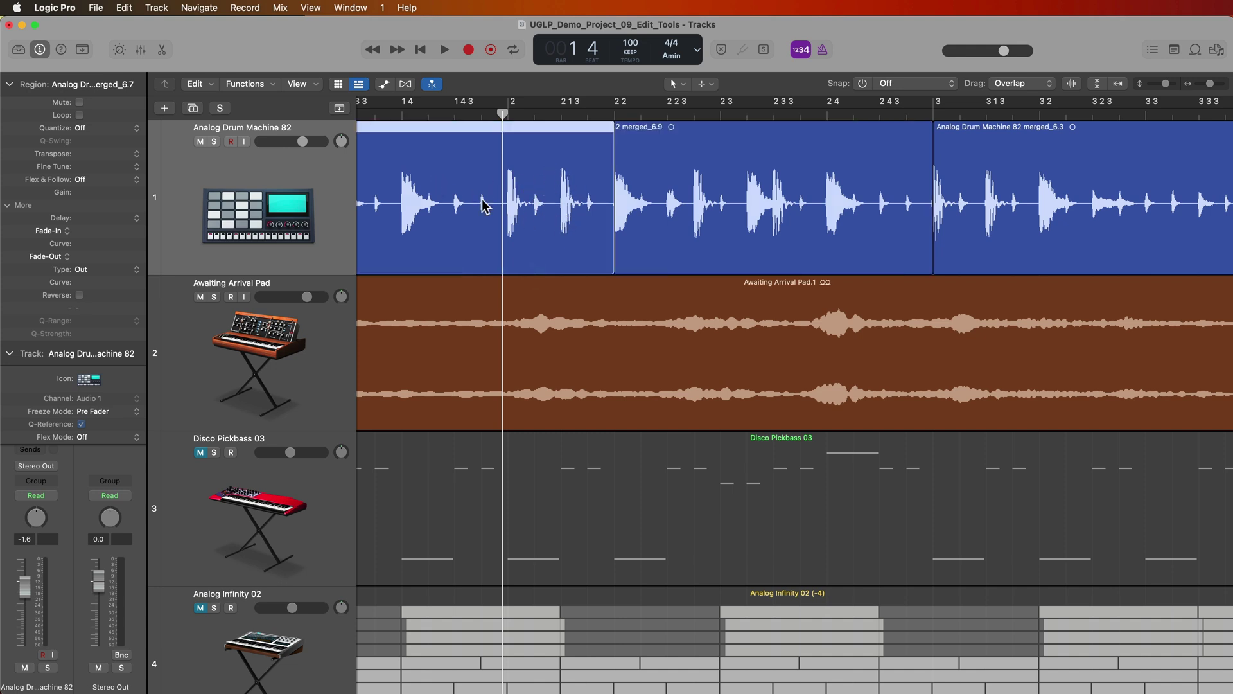
key(super+shift+z)
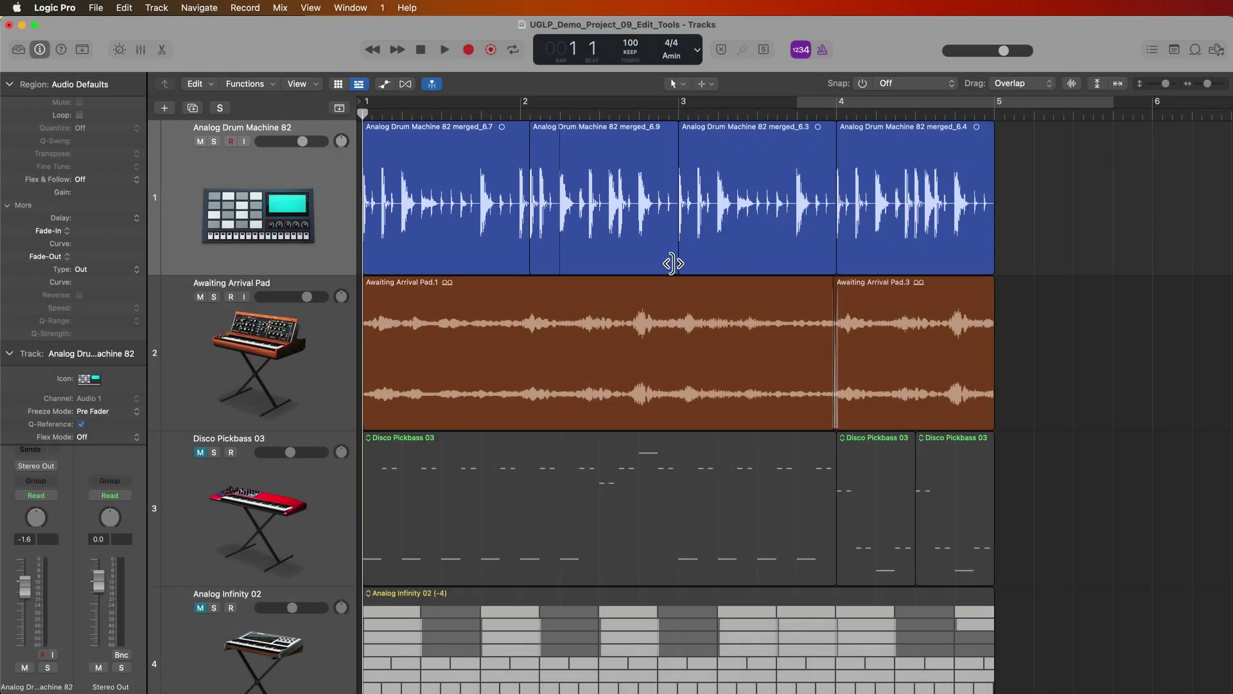
Extend the ends of the second and third drum regions slightly past bars 3 and 4, overlapping the regions that follow.
click(673, 263)
drag(833, 257, 855, 257)
click(1133, 201)
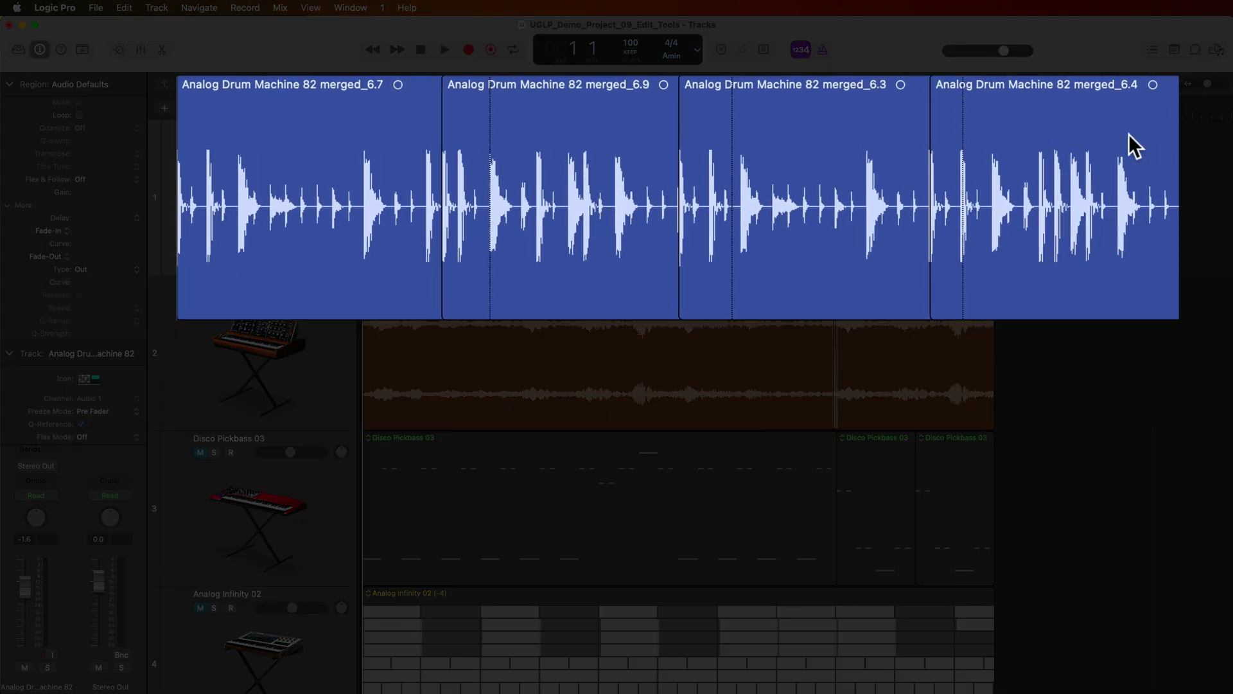
click(912, 178)
click(723, 165)
click(600, 165)
click(338, 173)
key(shift+d)
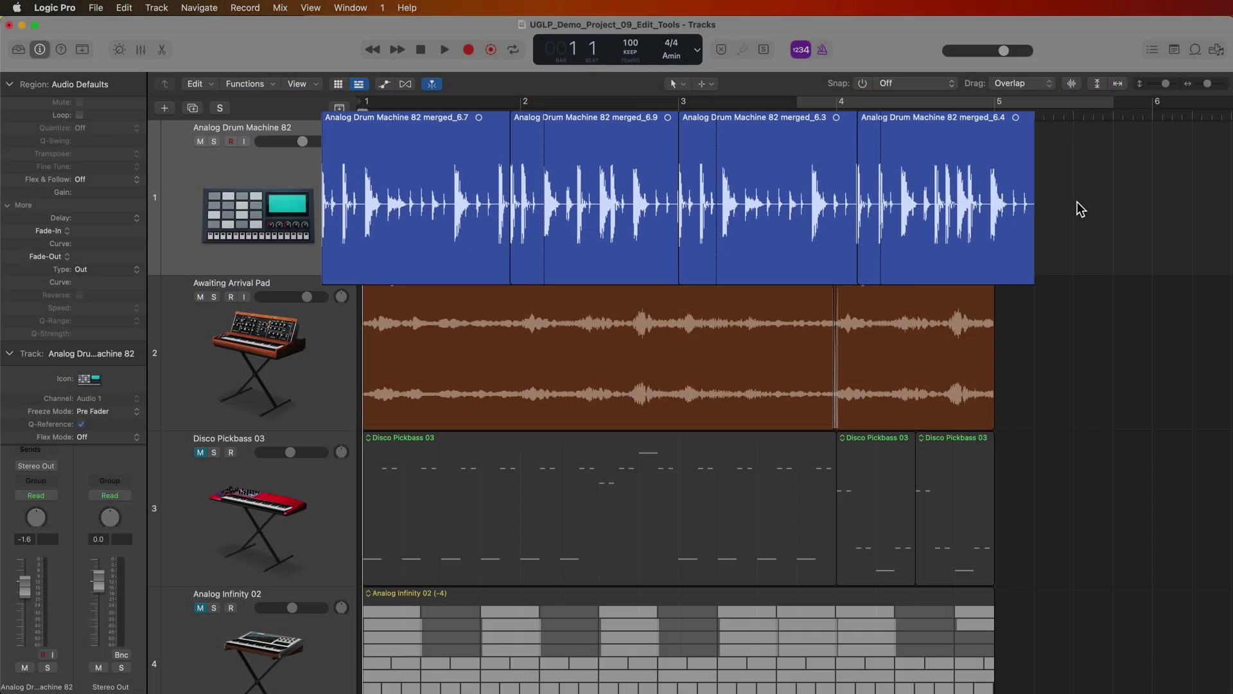
Extend the start of the drum region at bar 4 slightly earlier over the previous region, and deselect it.
click(838, 116)
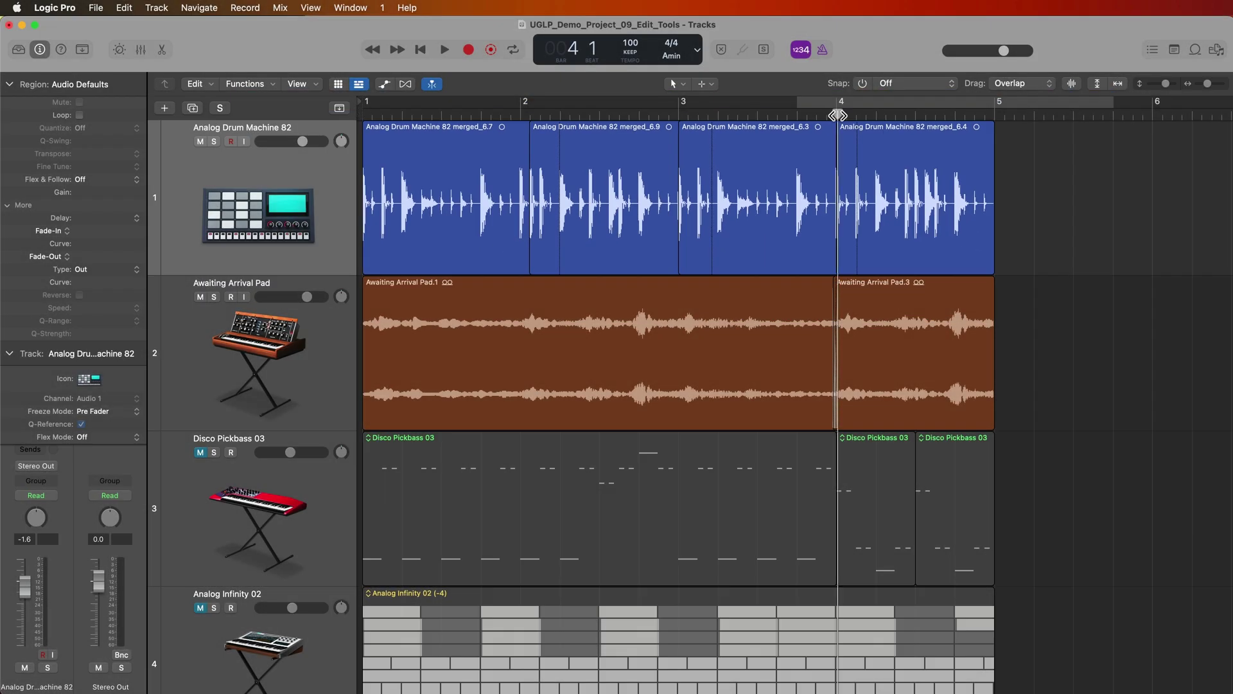
key(super+Right)
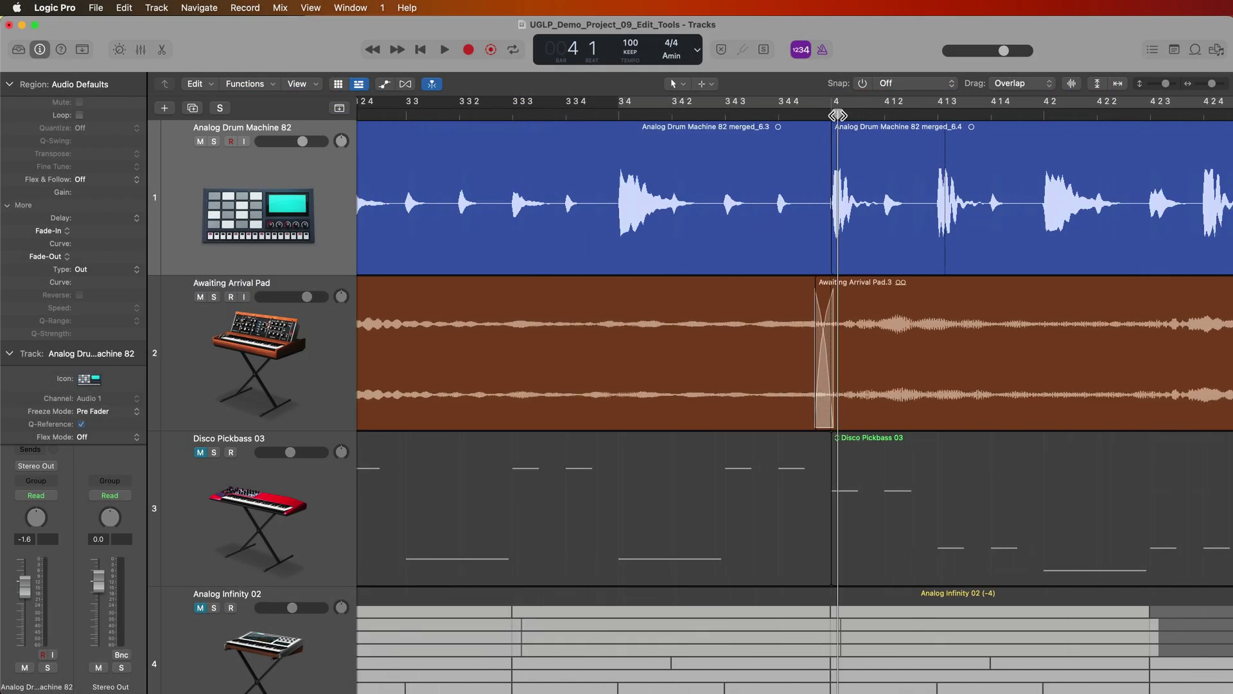
drag(838, 113, 750, 113)
drag(833, 252, 828, 255)
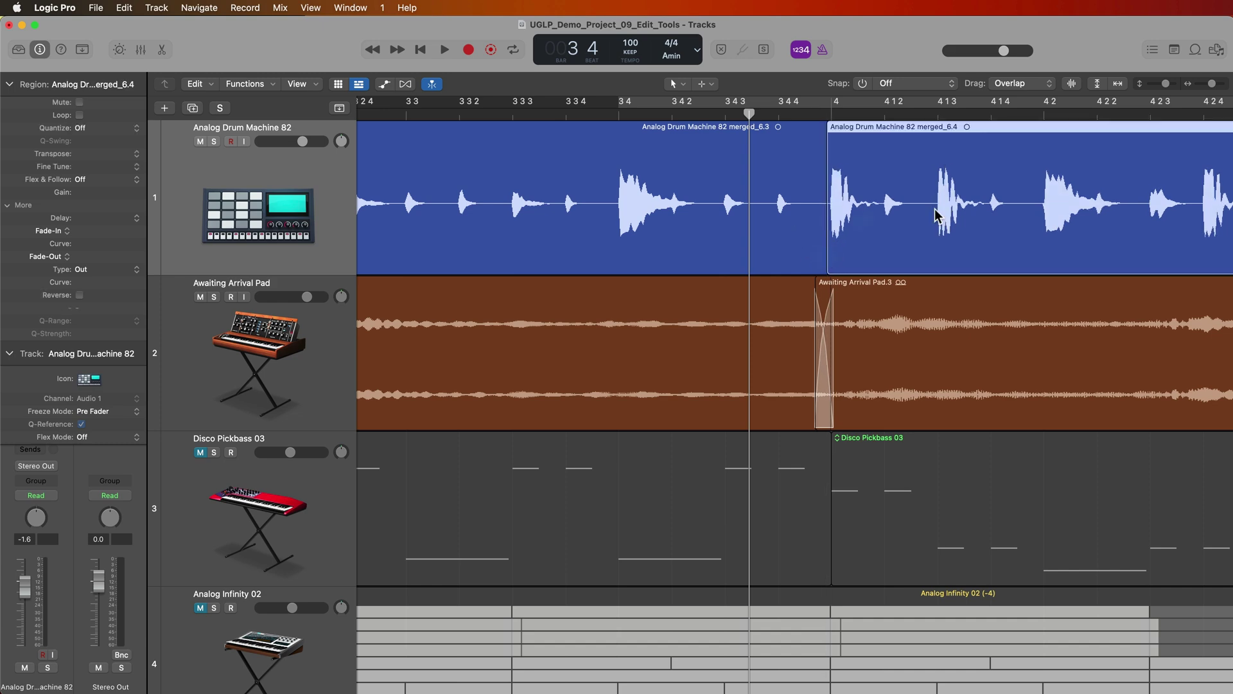
key(super+Left)
key(super+Left)
key(super+Left)
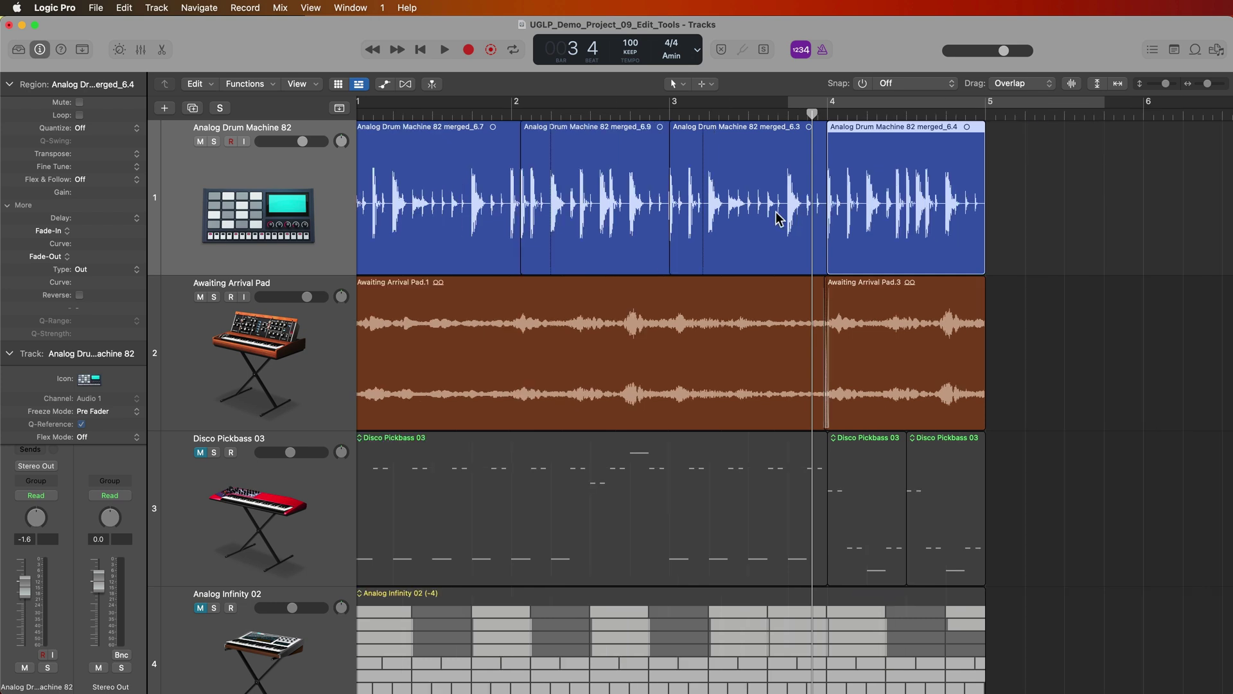
click(1074, 197)
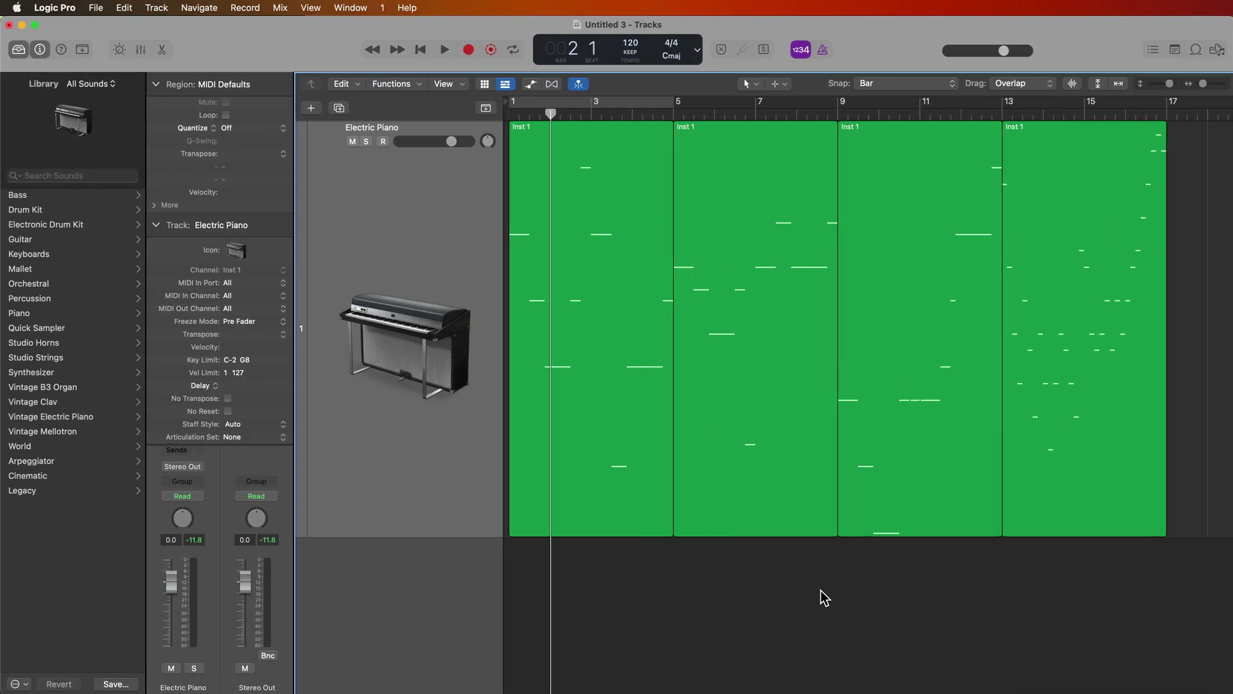
Check the Drag mode options in the Untitled 3 project, keeping Overlap selected.
click(1046, 86)
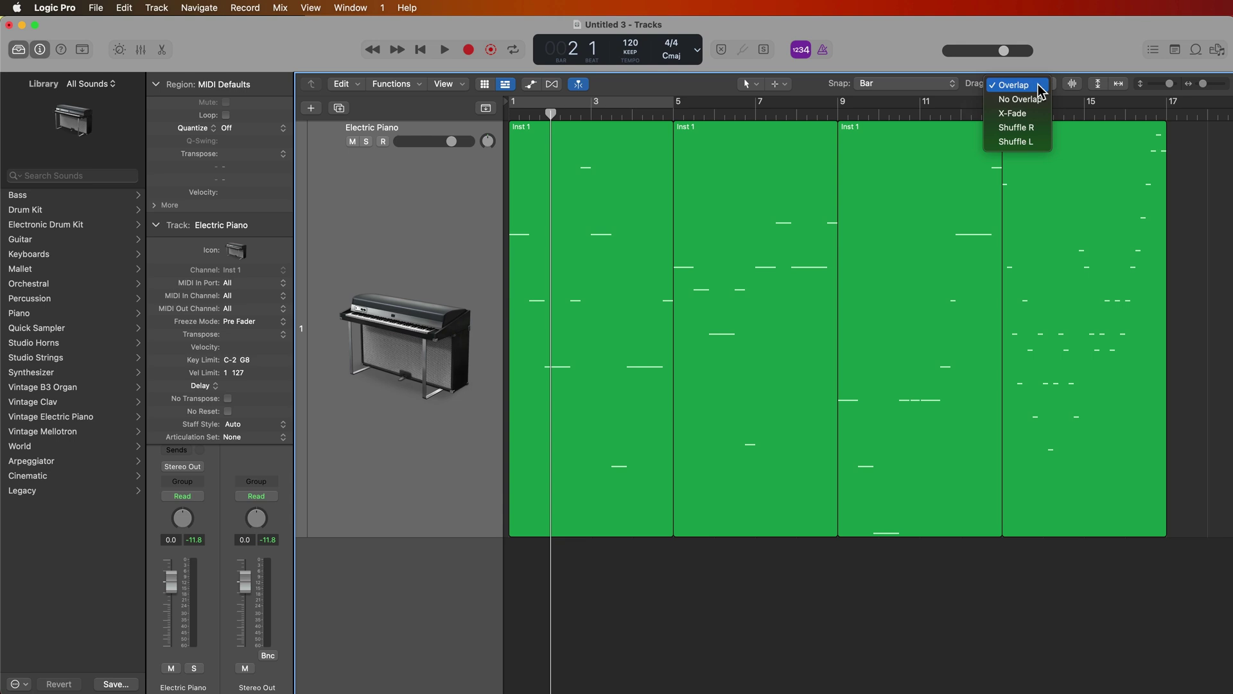
click(1038, 86)
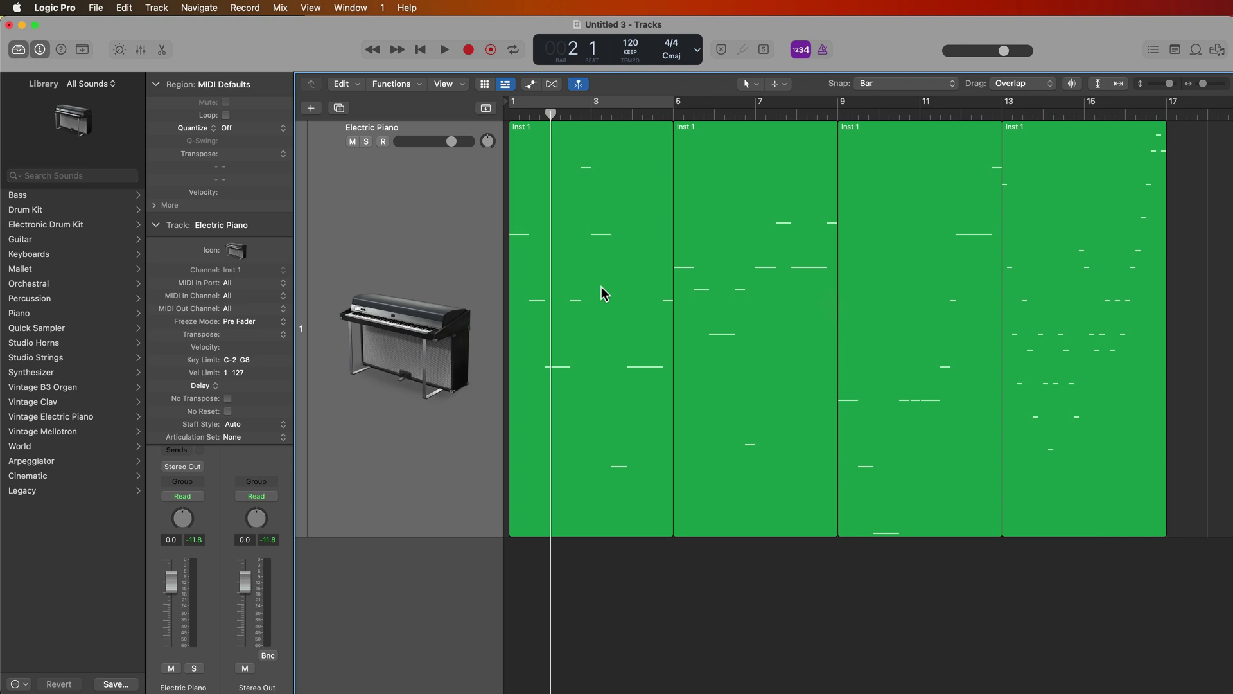
Listen to the four Electric Piano regions from the start, including the passages from bars 9 and 13, and return to the beginning.
key(Return)
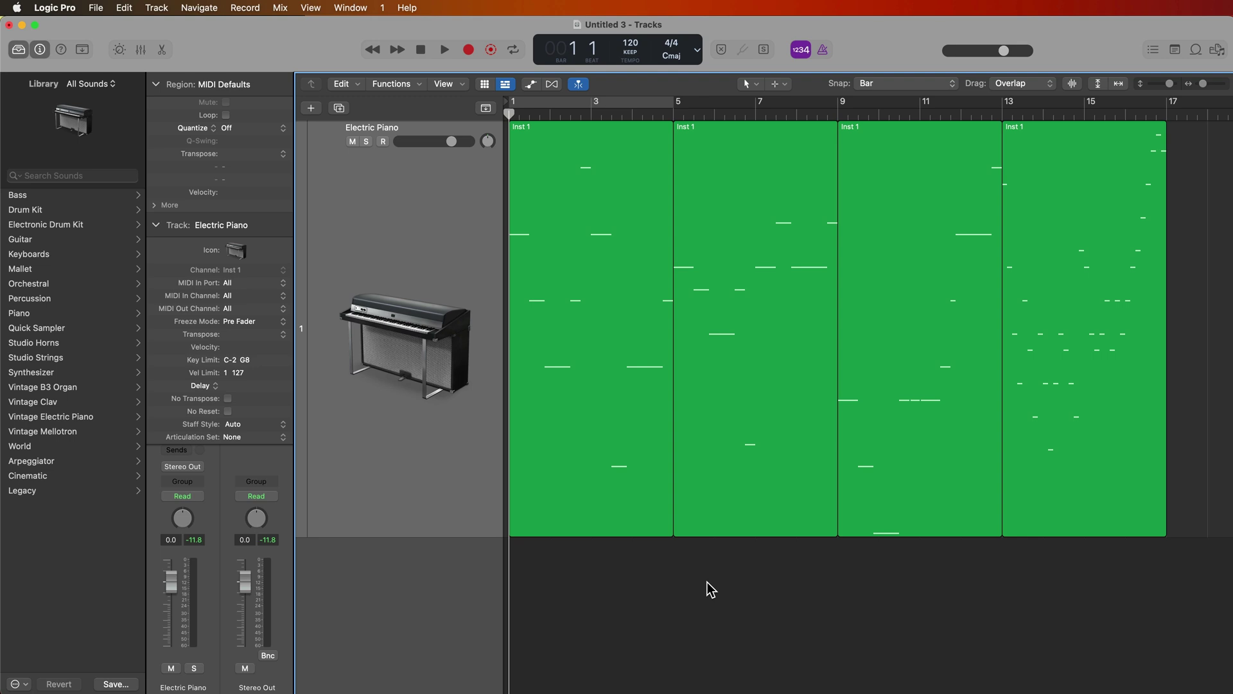
key(space)
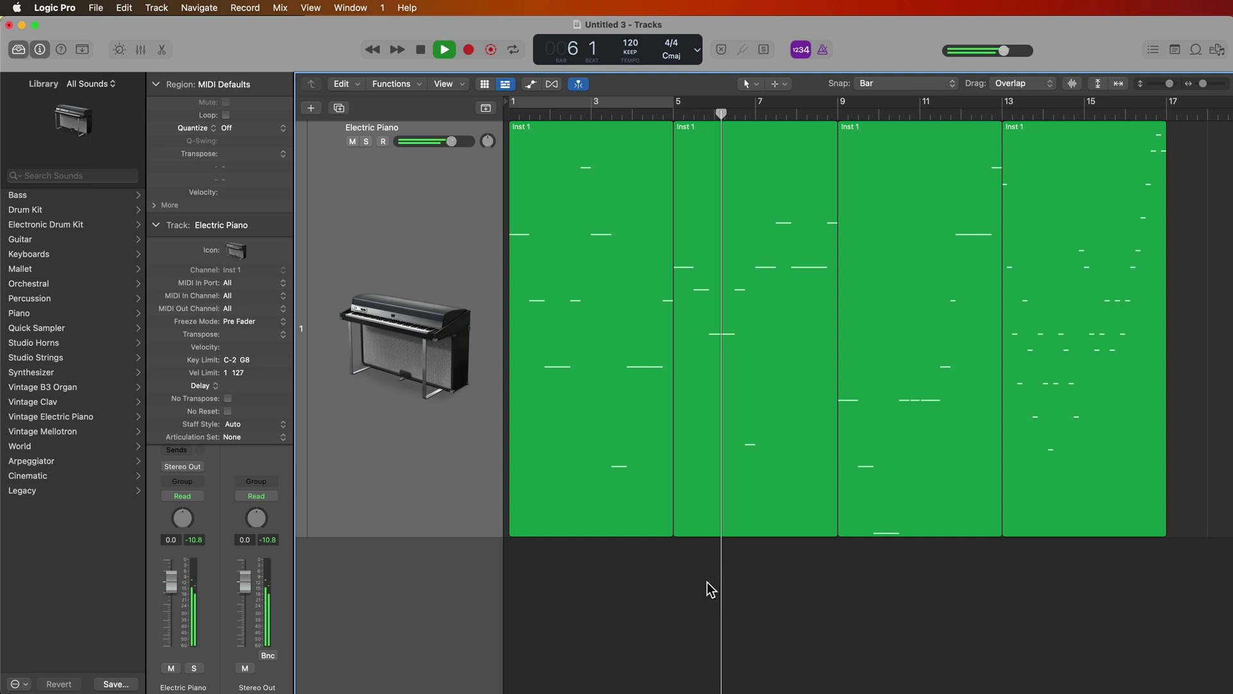
key(space)
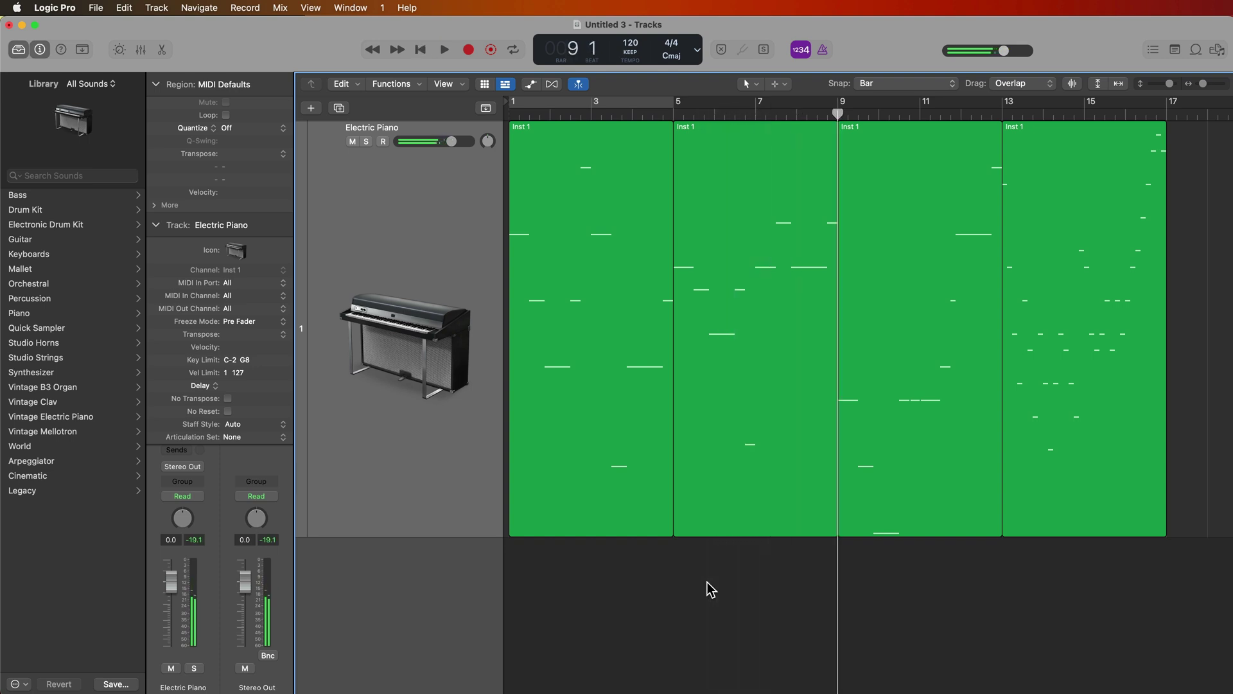
key(space)
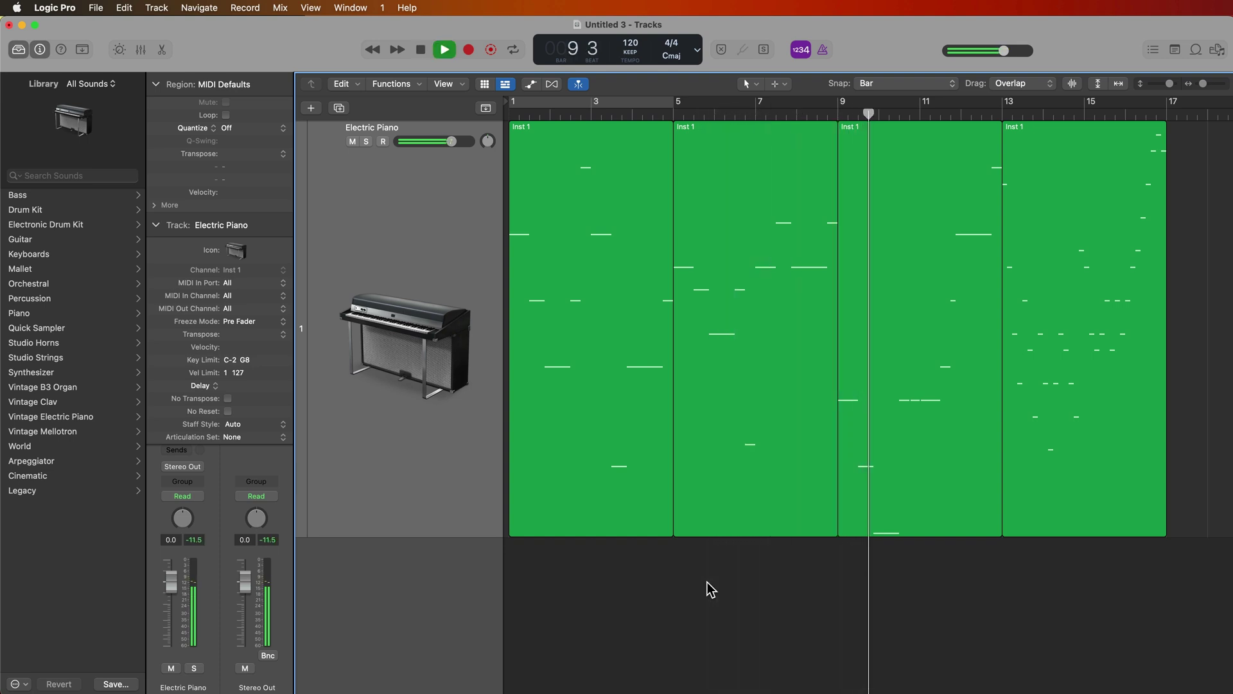
key(period)
key(period)
key(period)
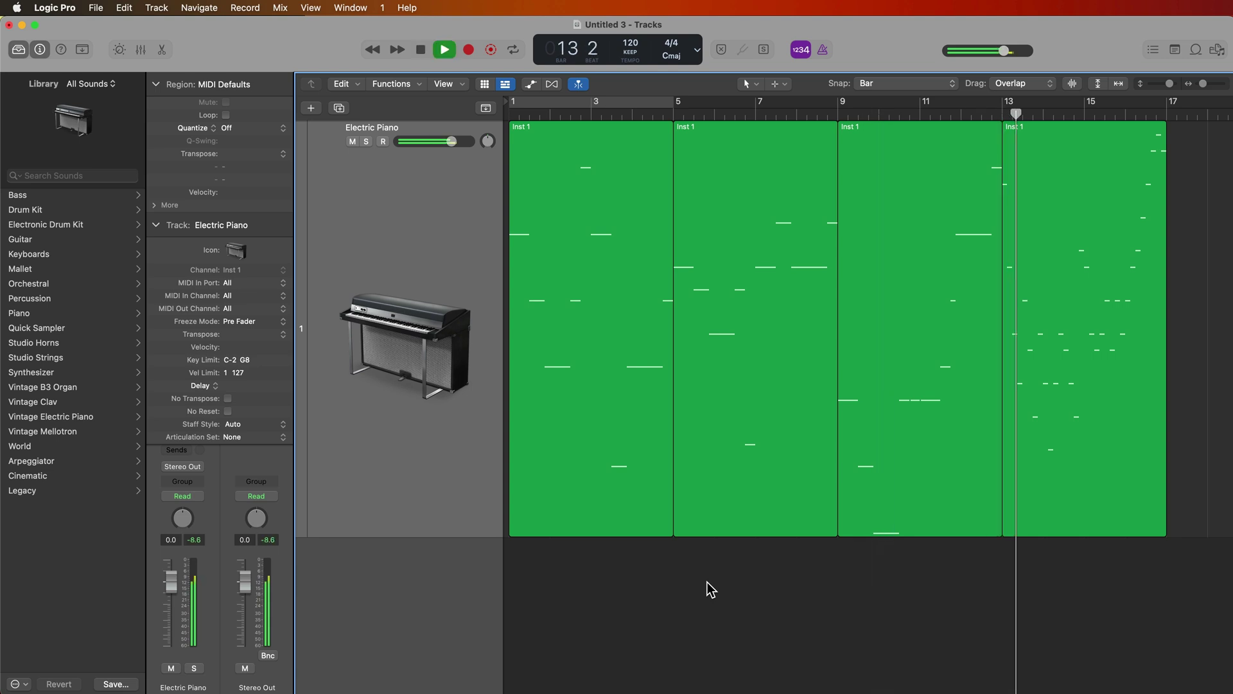
key(space)
key(Return)
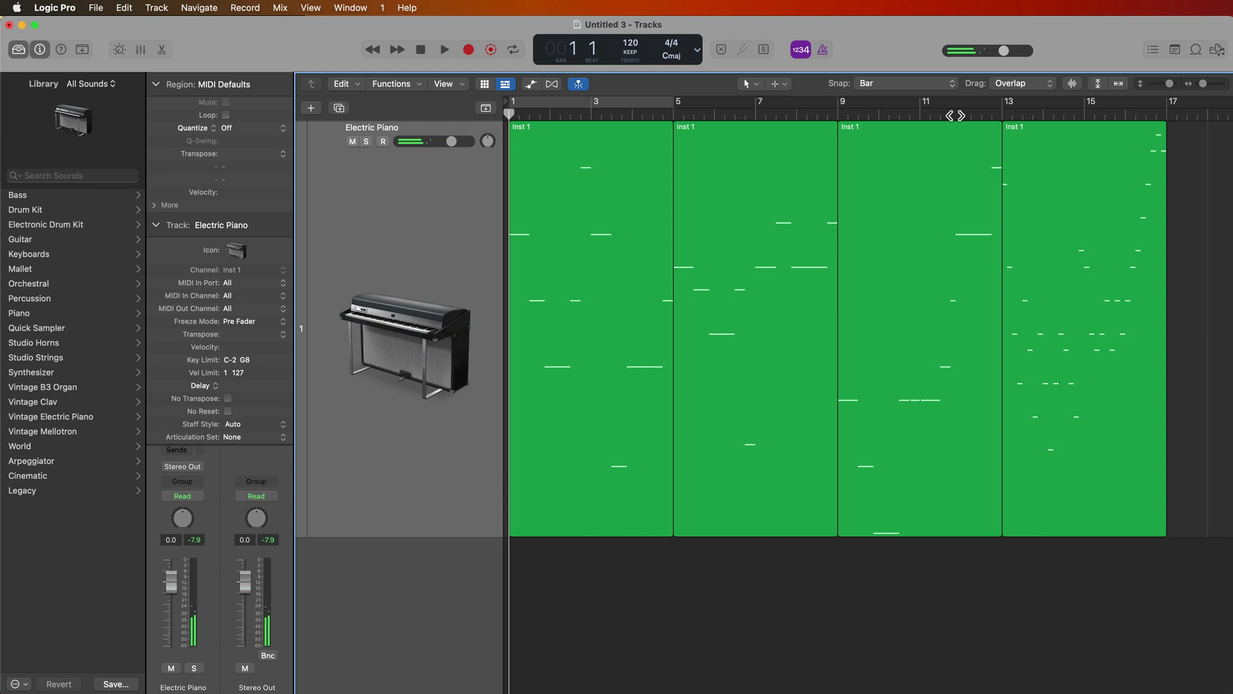
Set the Drag mode to No Overlap, move the second piano region onto the first at bar 1, and move it away to bar 4.
click(1035, 82)
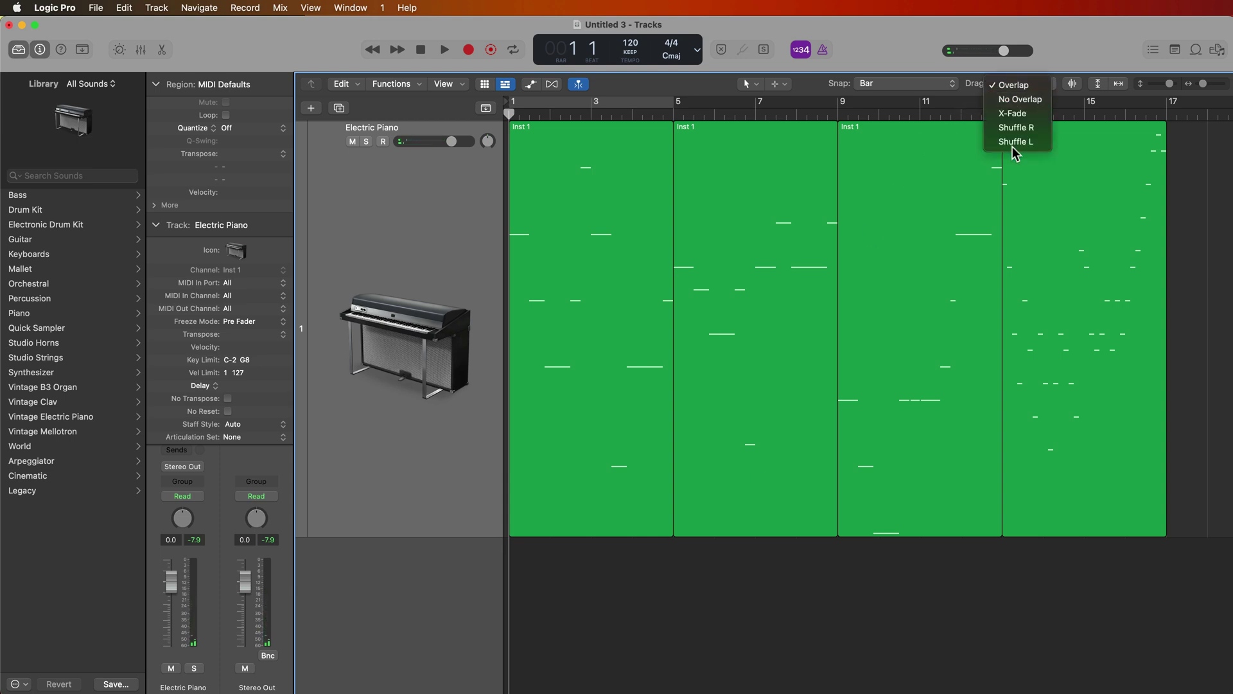
click(1019, 99)
drag(749, 353, 606, 352)
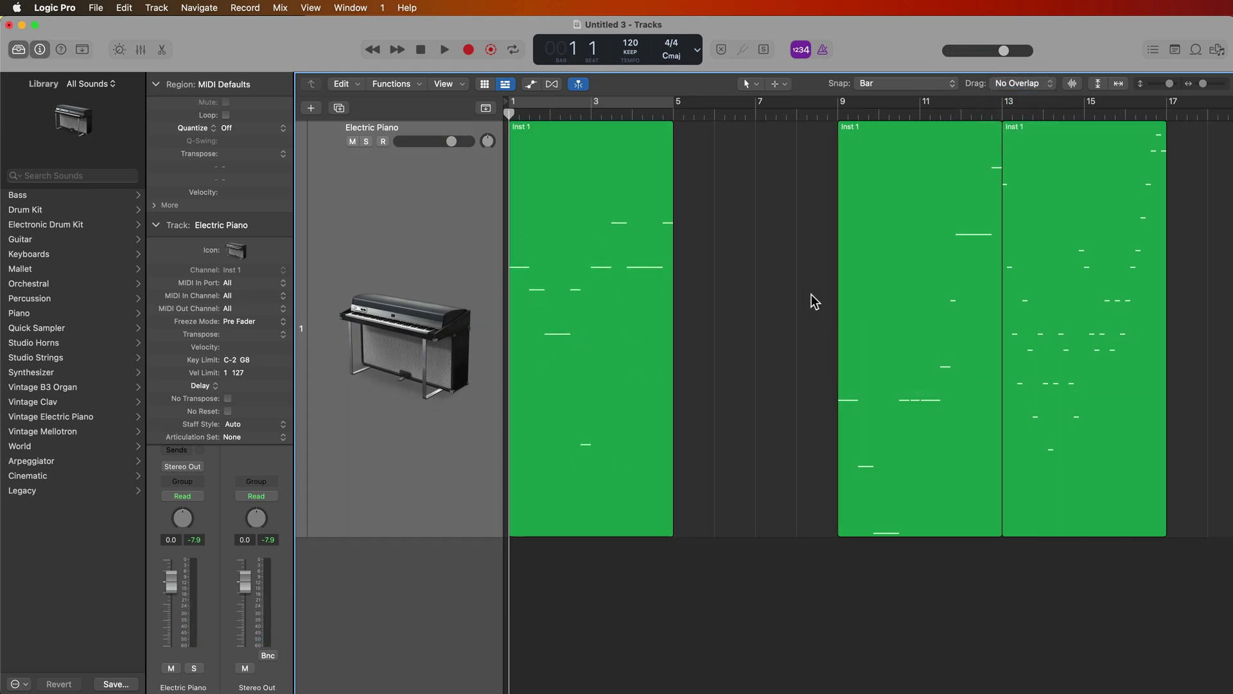
drag(612, 307, 735, 307)
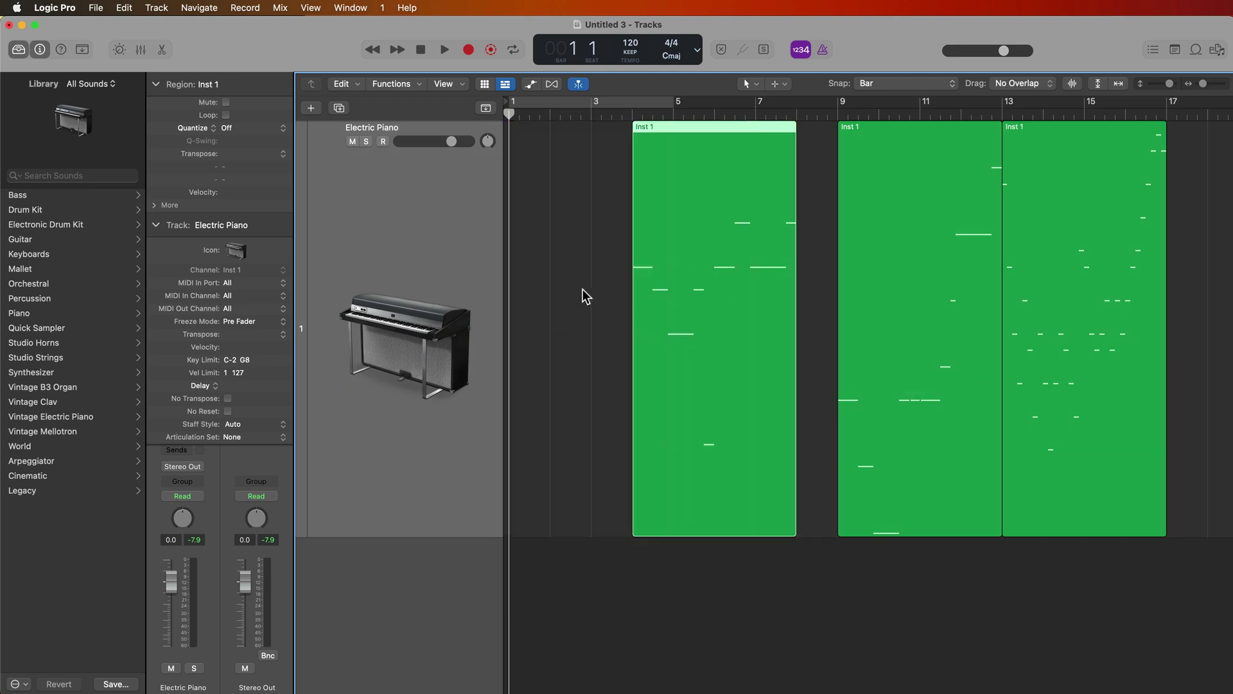
Undo both moves of the piano region and clear the selection.
key(super+z)
key(super+z)
click(692, 561)
Set the Drag mode to Overlap and stack the second, third and fourth piano regions on the first region at bar 1.
click(1027, 84)
click(1032, 75)
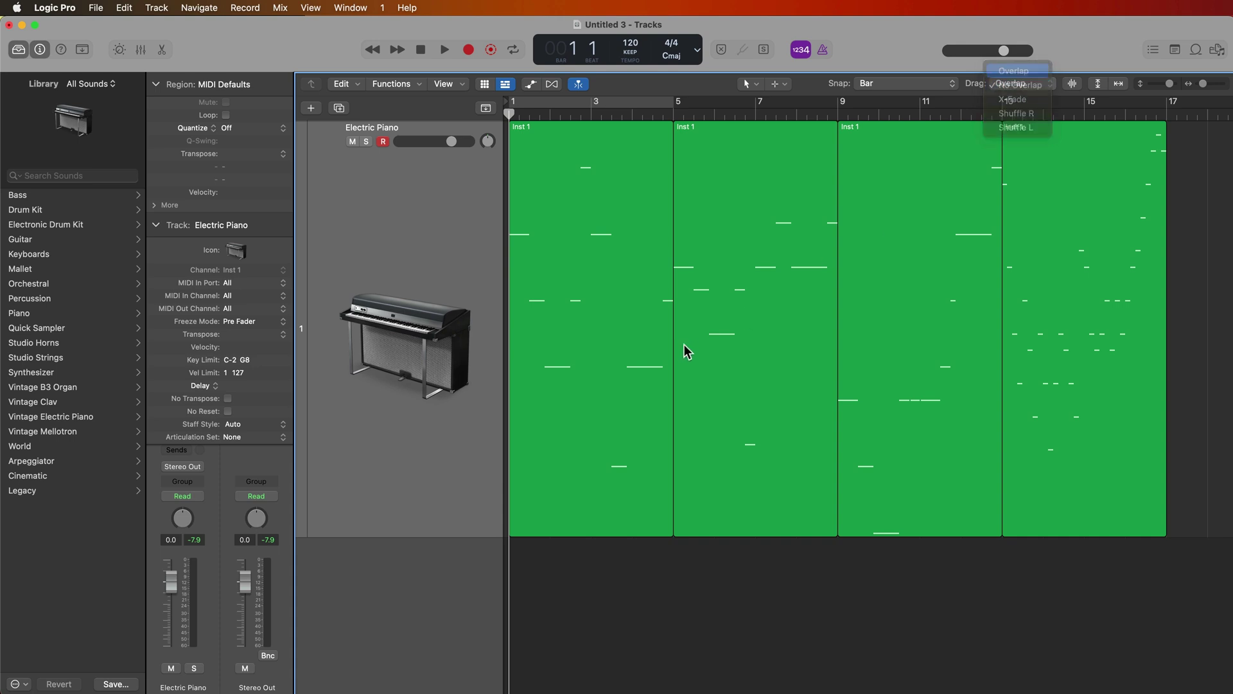
drag(735, 315, 575, 317)
drag(837, 292, 549, 302)
click(1057, 292)
drag(1057, 292, 561, 295)
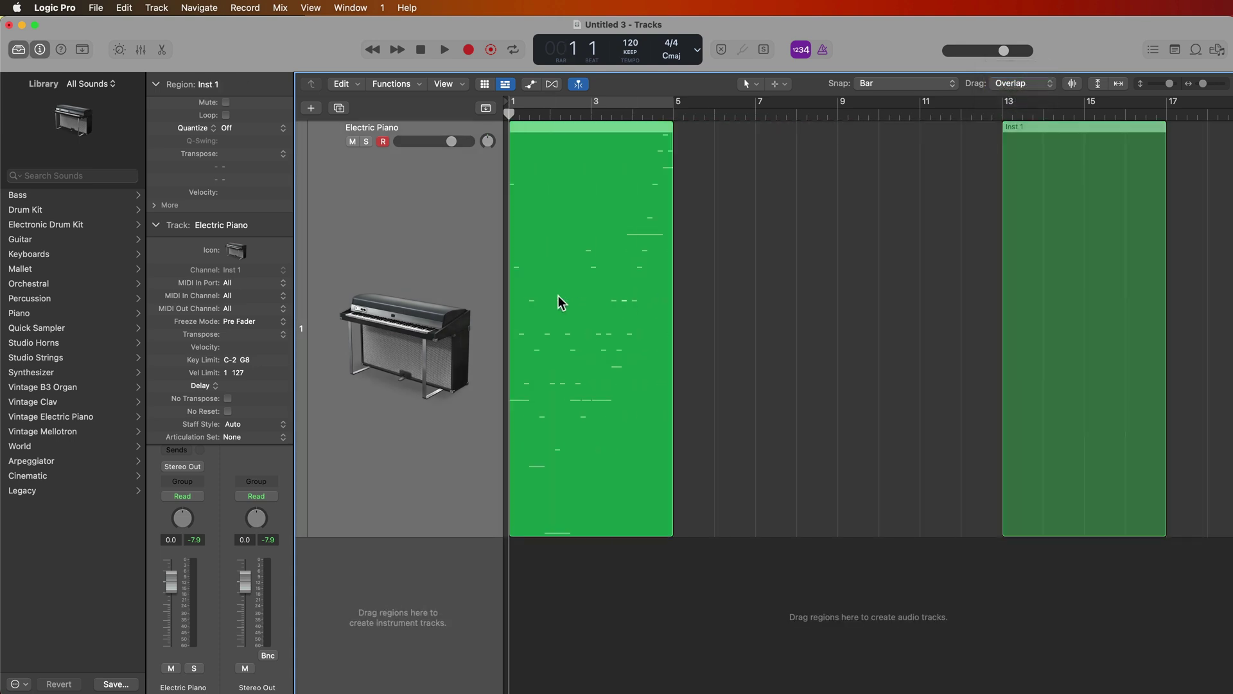
Turn on Cycle for bars 1 to 5 and play the stacked piano regions.
click(800, 305)
key(super+Right)
key(super+Right)
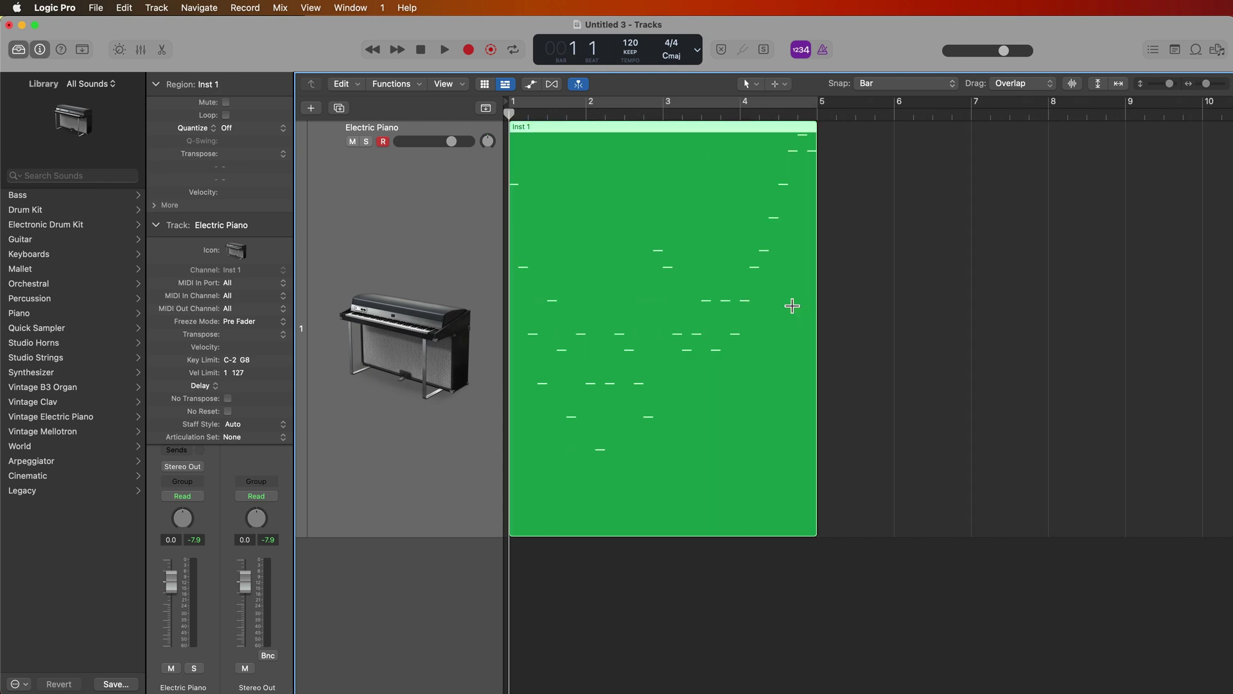
key(c)
key(space)
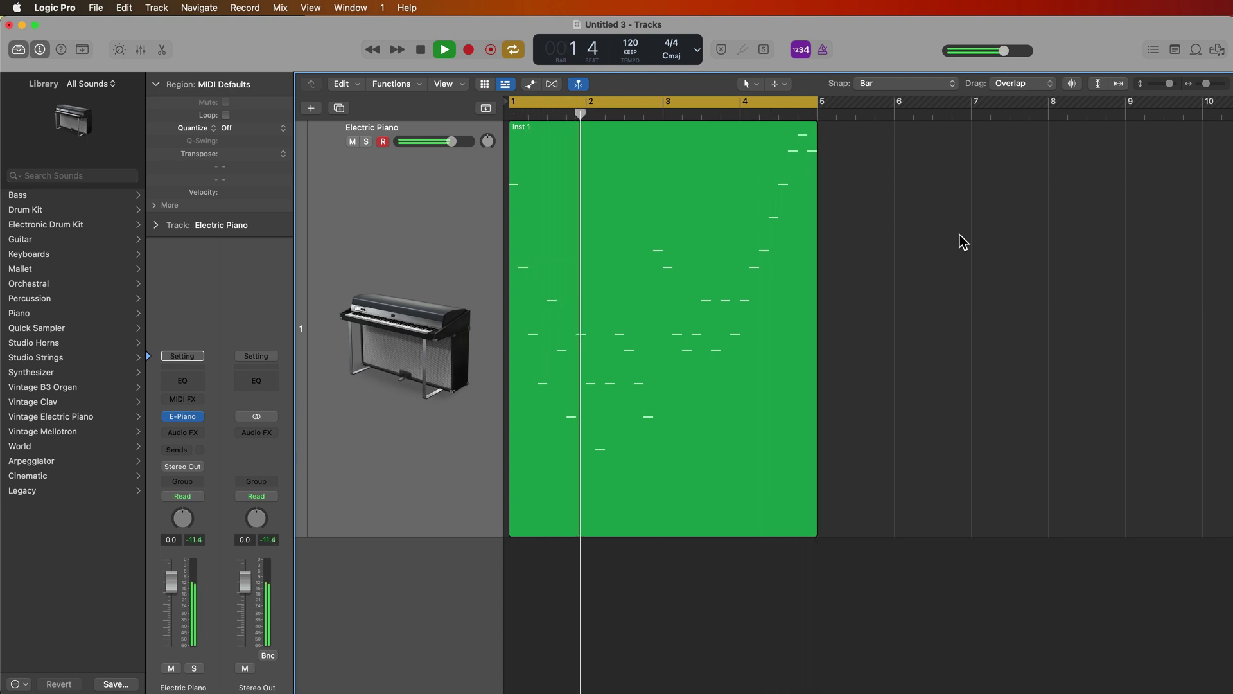
key(space)
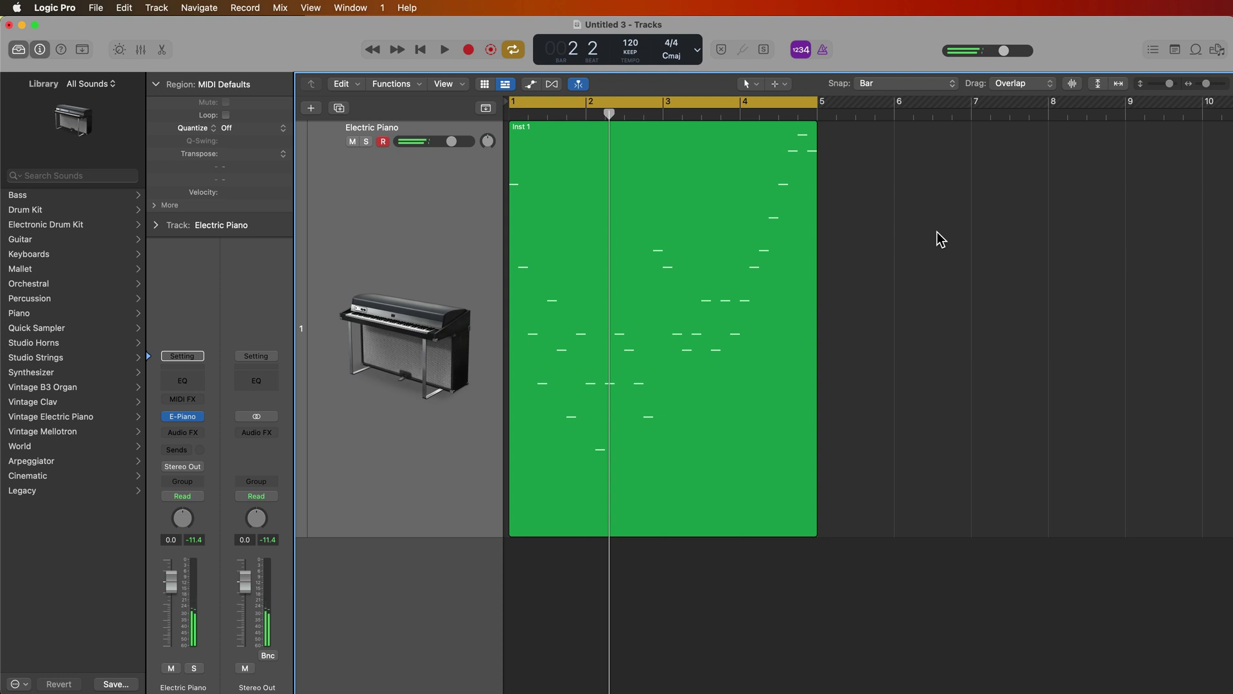
Select all the stacked piano regions, examine their combined notes in the Piano Roll, and close the editor.
drag(937, 232, 730, 313)
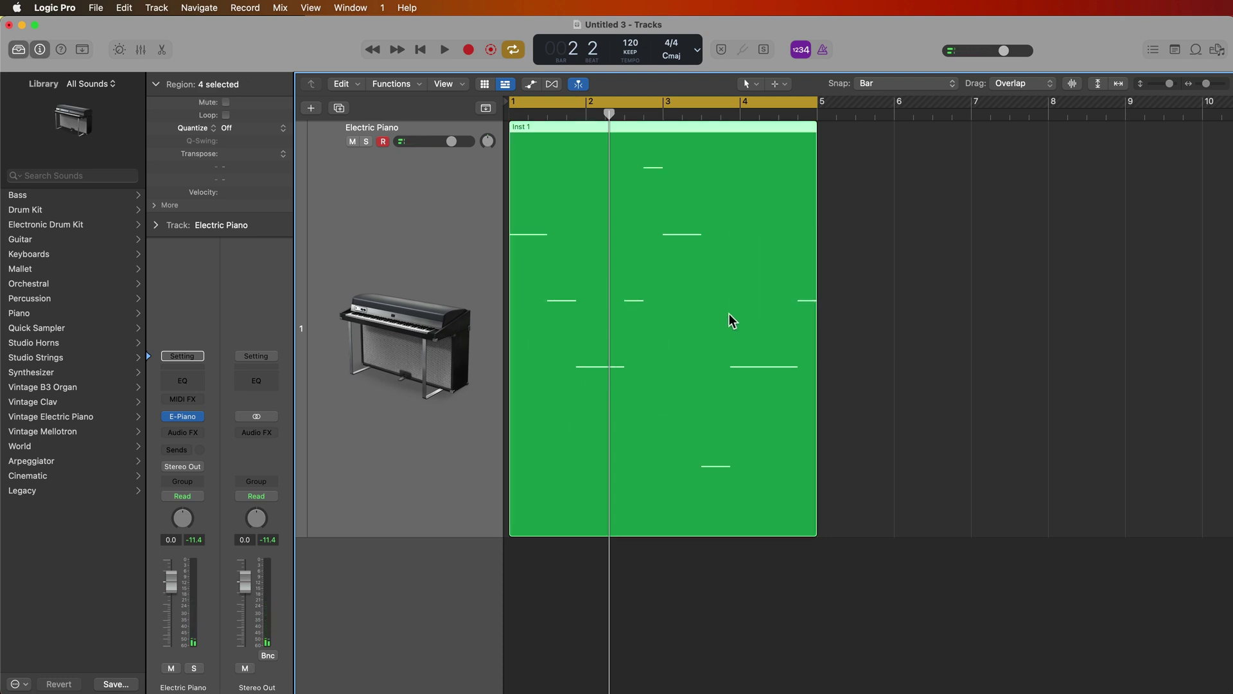
double_click(645, 274)
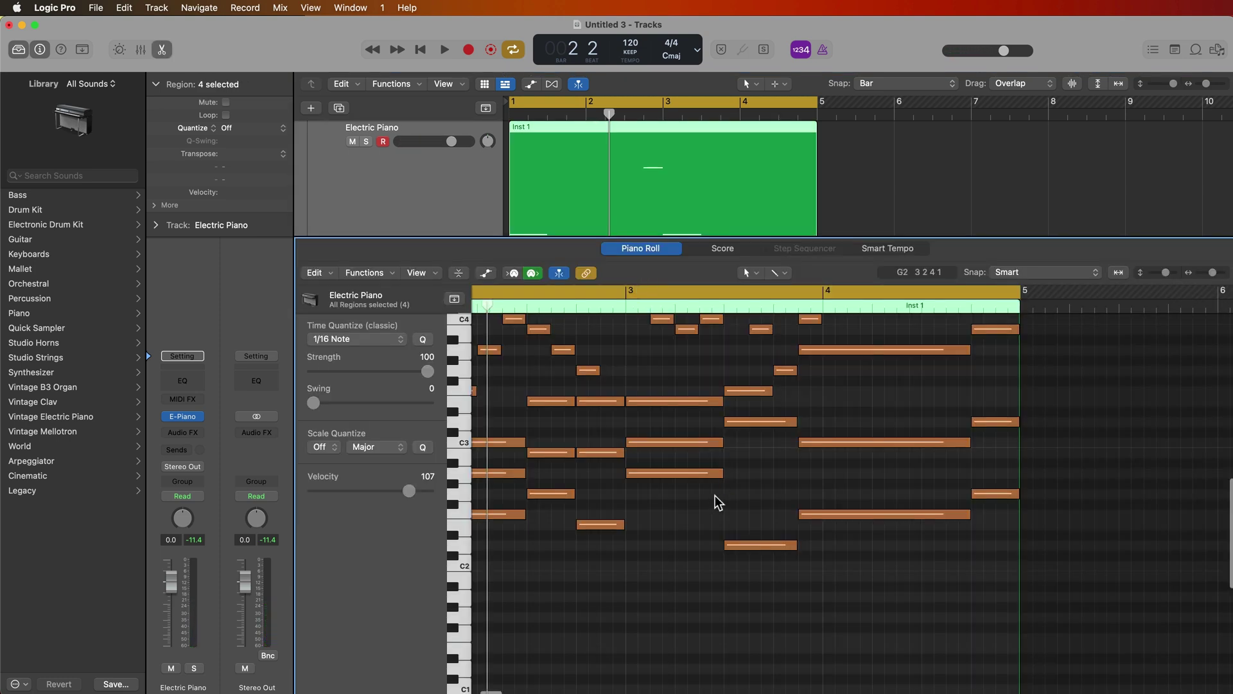
scroll(713, 498, up, 2)
scroll(739, 494, up, 1)
scroll(764, 538, left, 5)
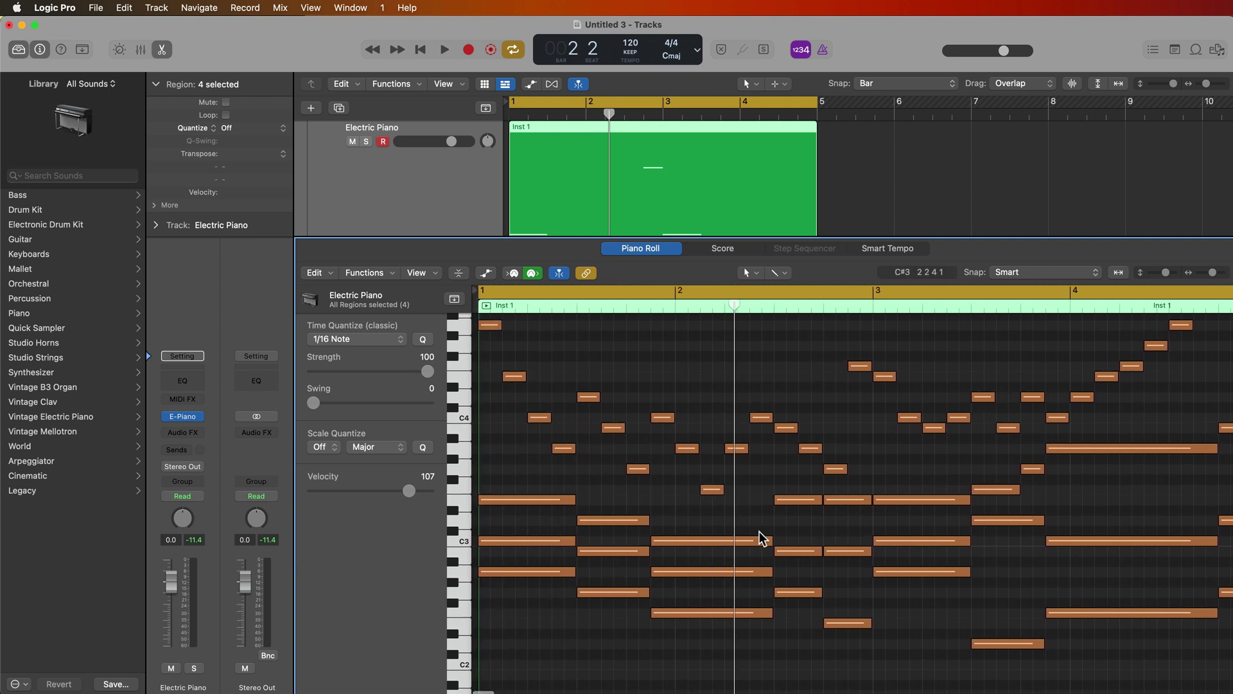
key(e)
click(911, 345)
Join the four stacked piano regions into a single MIDI region and play it from the start.
drag(917, 272, 666, 350)
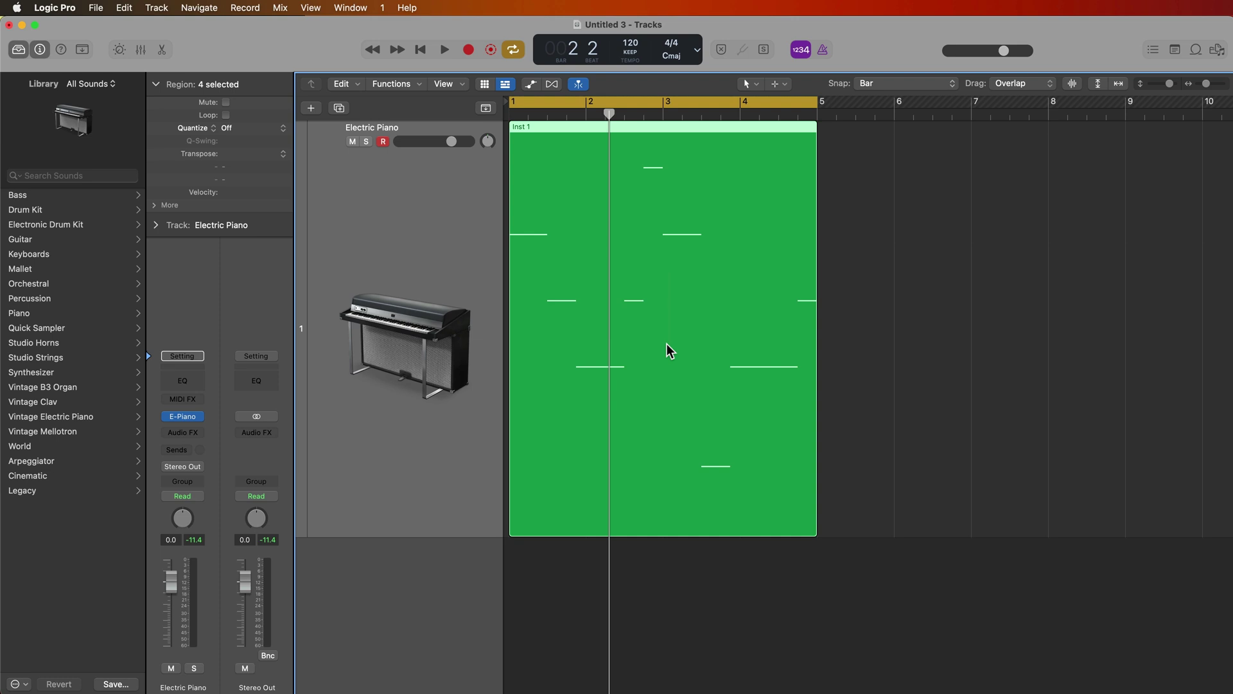
key(super+j)
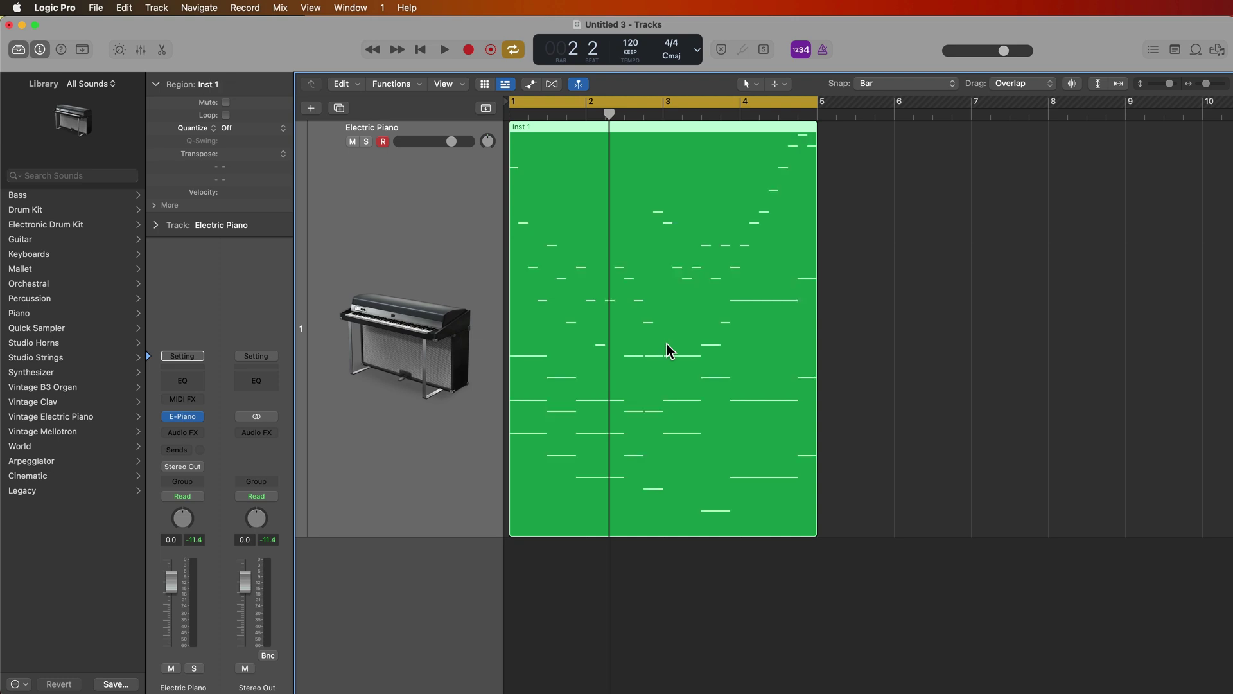
key(Return)
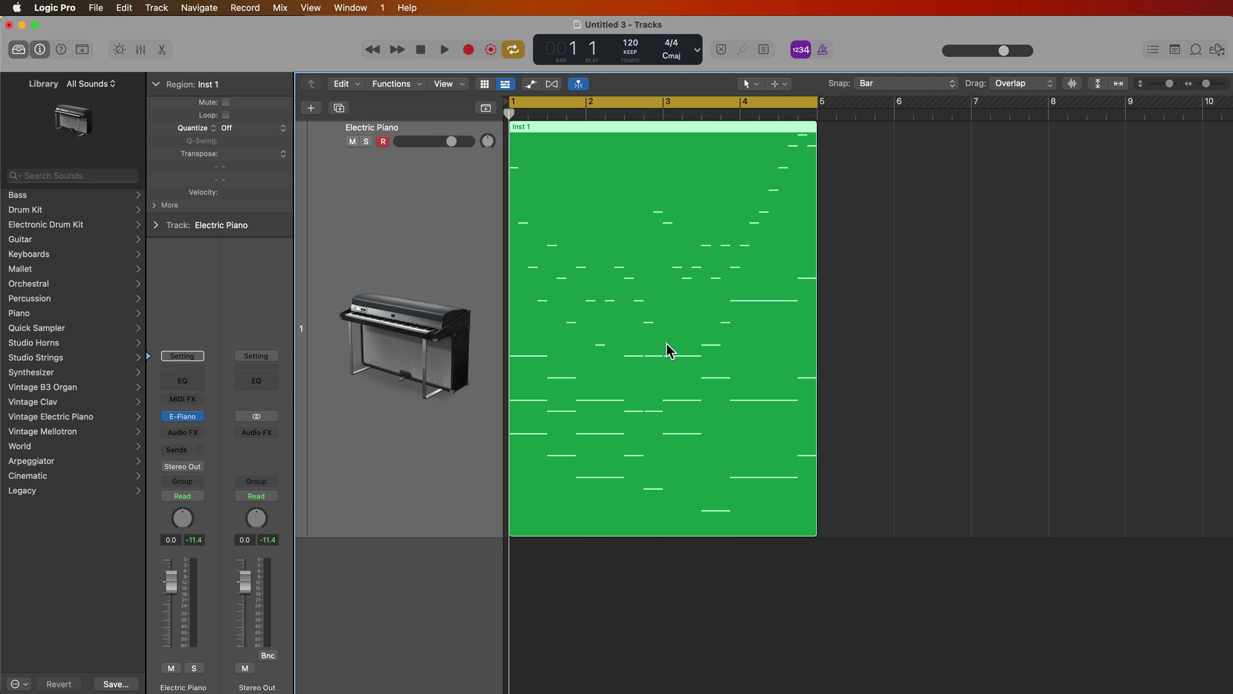
key(space)
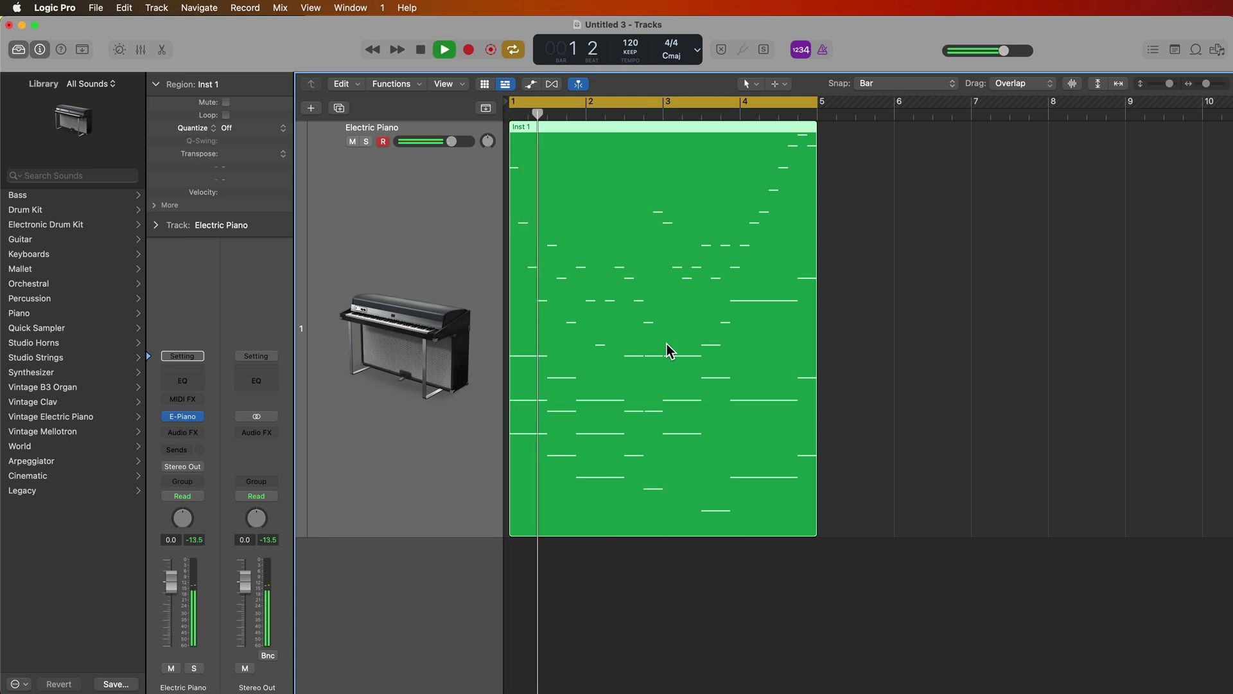
click(920, 364)
key(space)
key(Return)
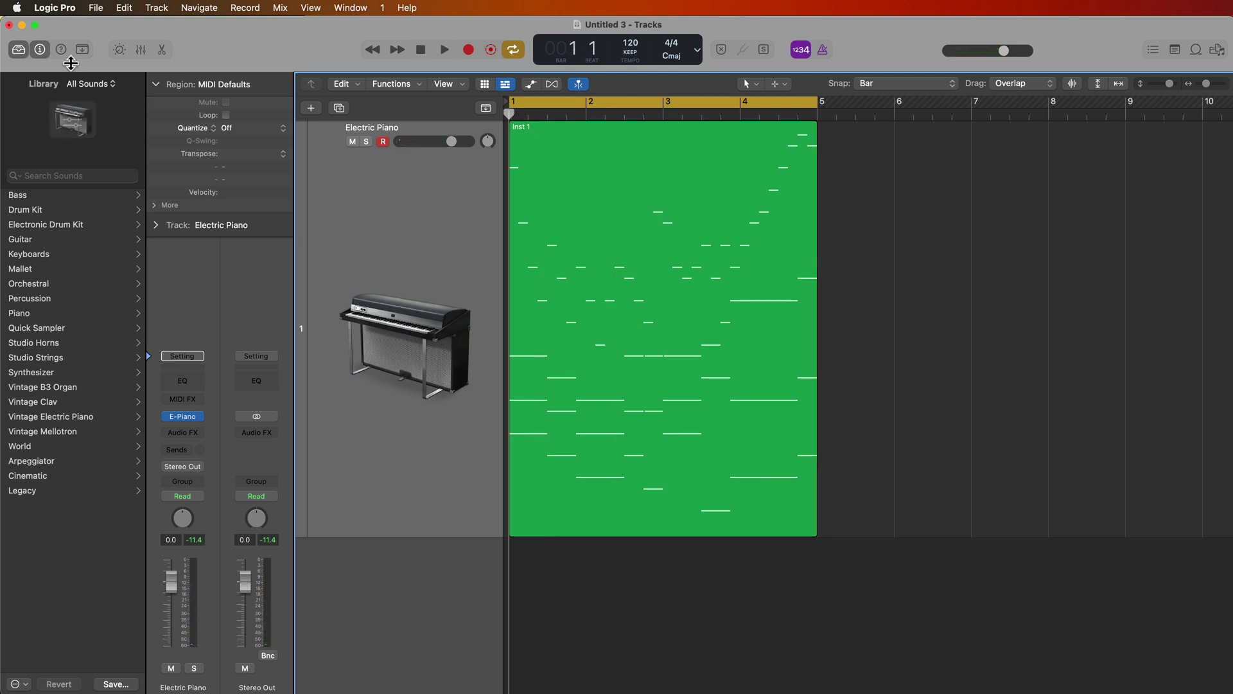
Check the MIDI Cycle Off options for overlapping track recordings in the Recording settings, keeping Merge, and close the settings.
click(46, 9)
mouse_move(53, 48)
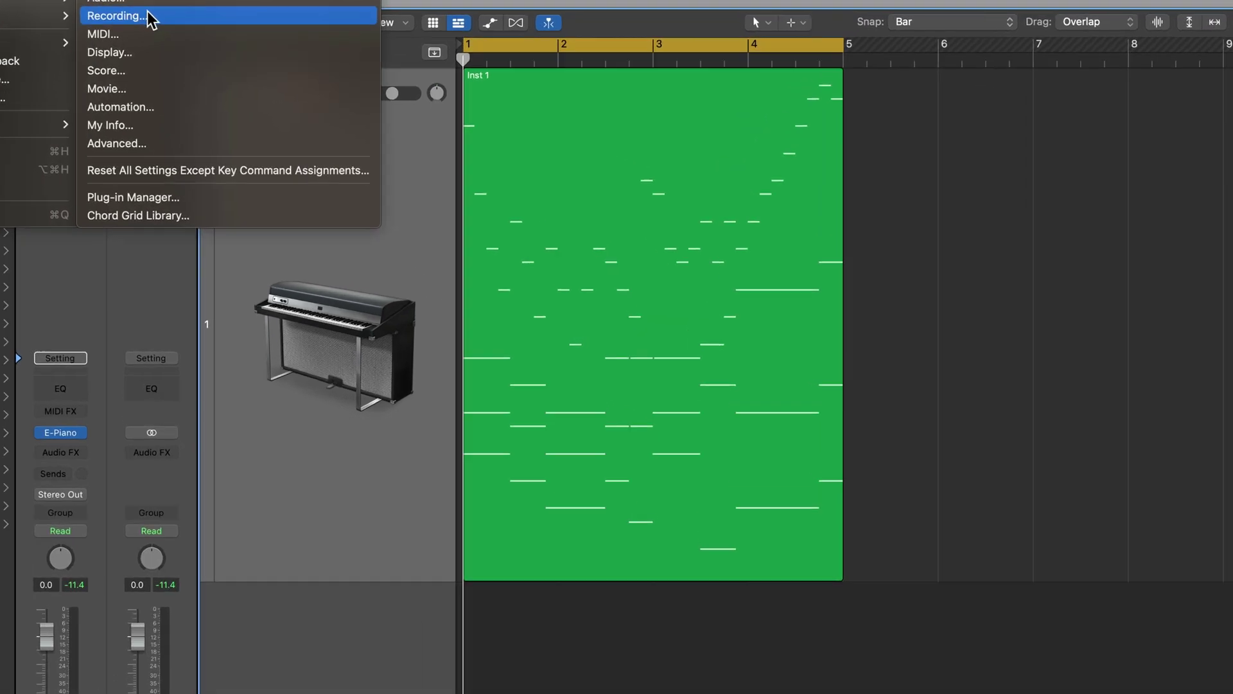
click(255, 78)
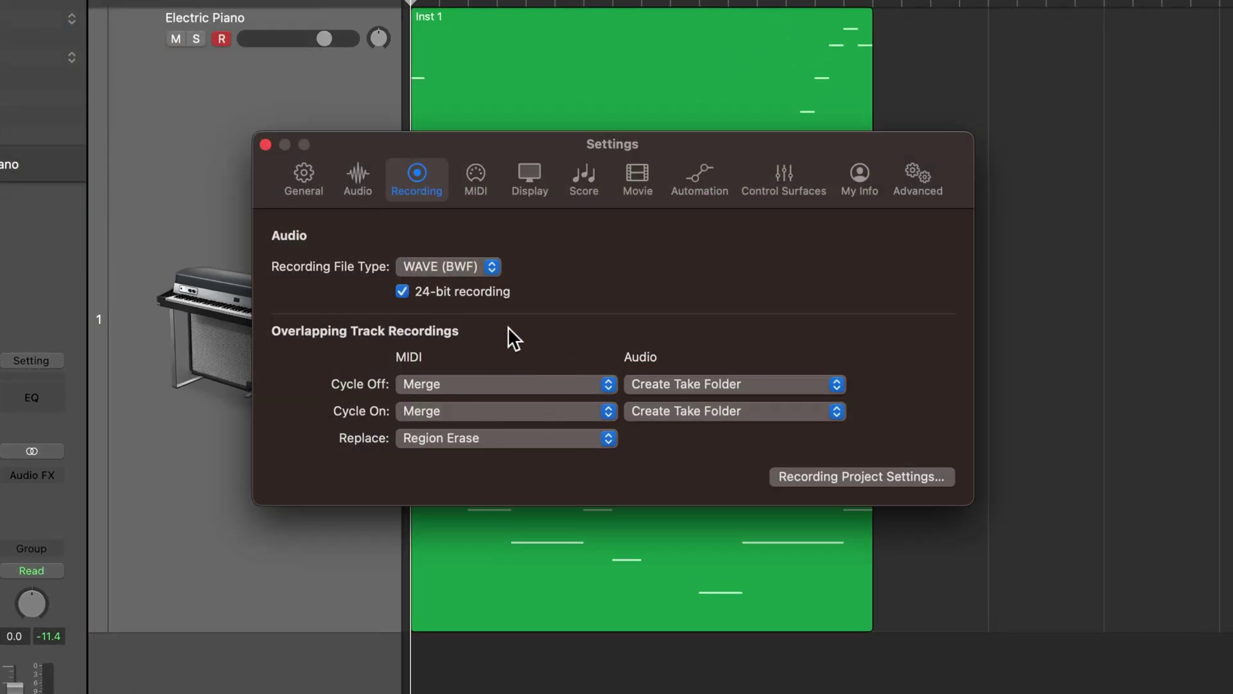
click(462, 382)
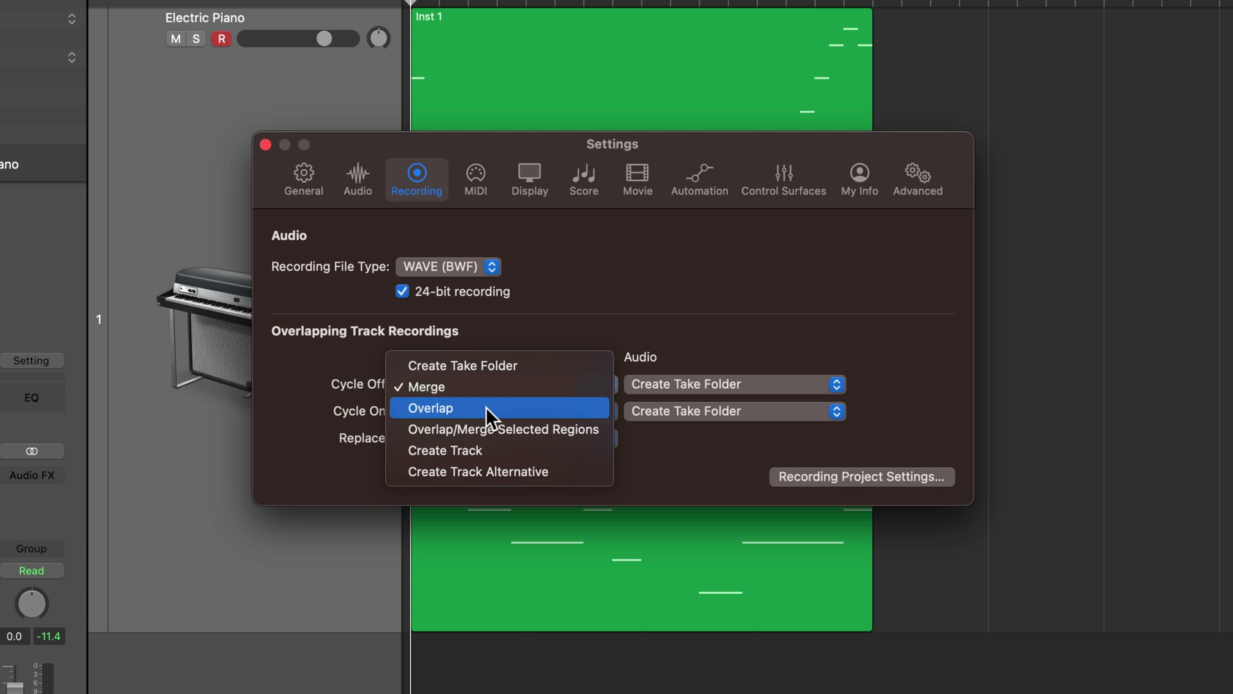
click(488, 263)
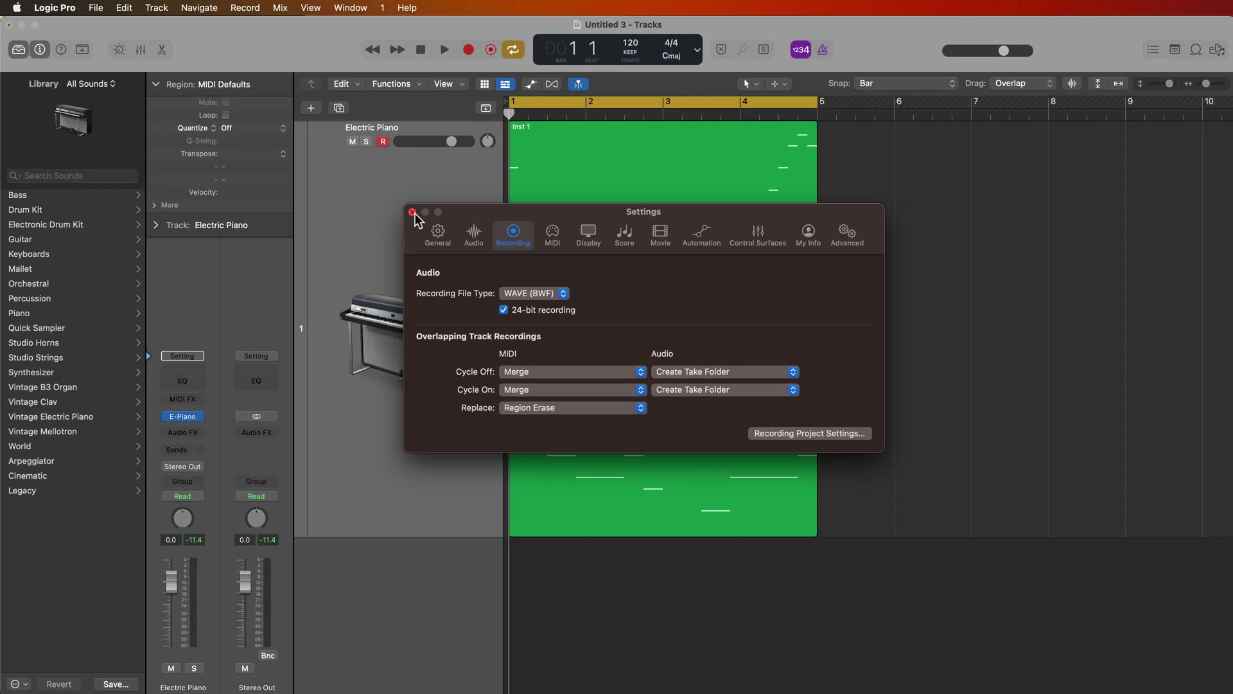
click(265, 145)
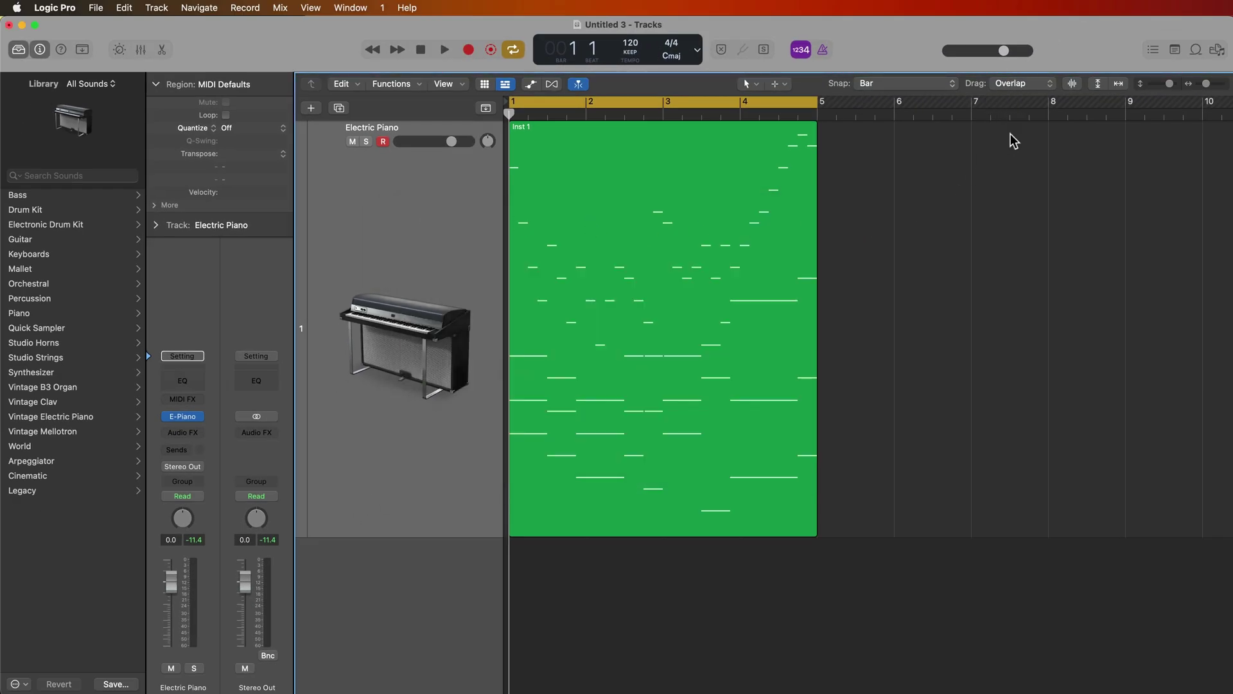
Set the Drag mode to Shuffle L and Snap to Off in the UGLP_Demo_Project_09_Edit_Tools project.
click(1042, 84)
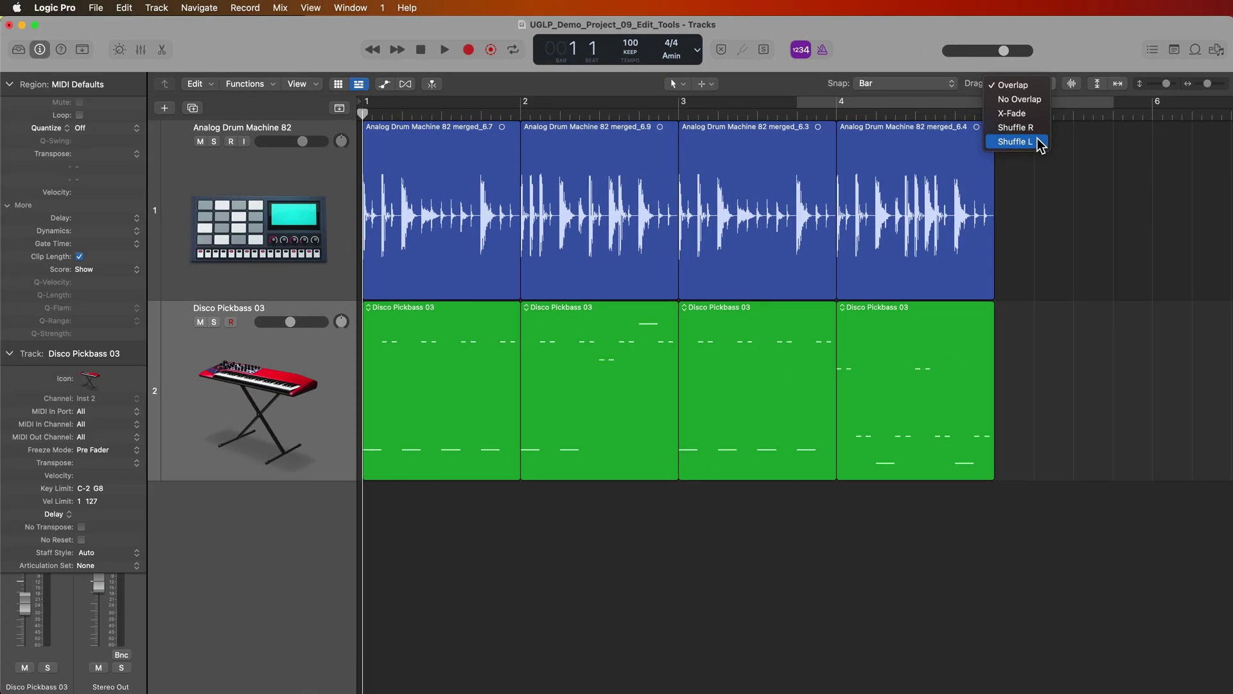
click(1016, 141)
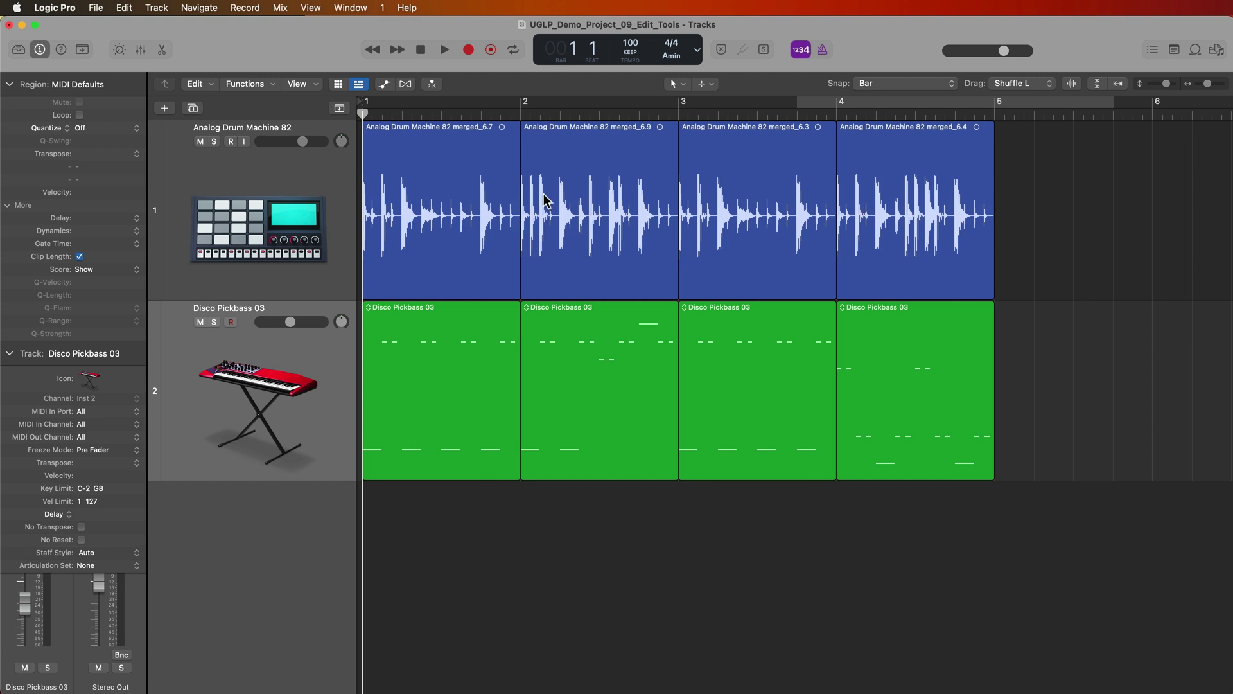
click(864, 84)
click(864, 84)
Try to move the fourth drum region slightly later to leave a gap after the third region.
drag(890, 224, 986, 248)
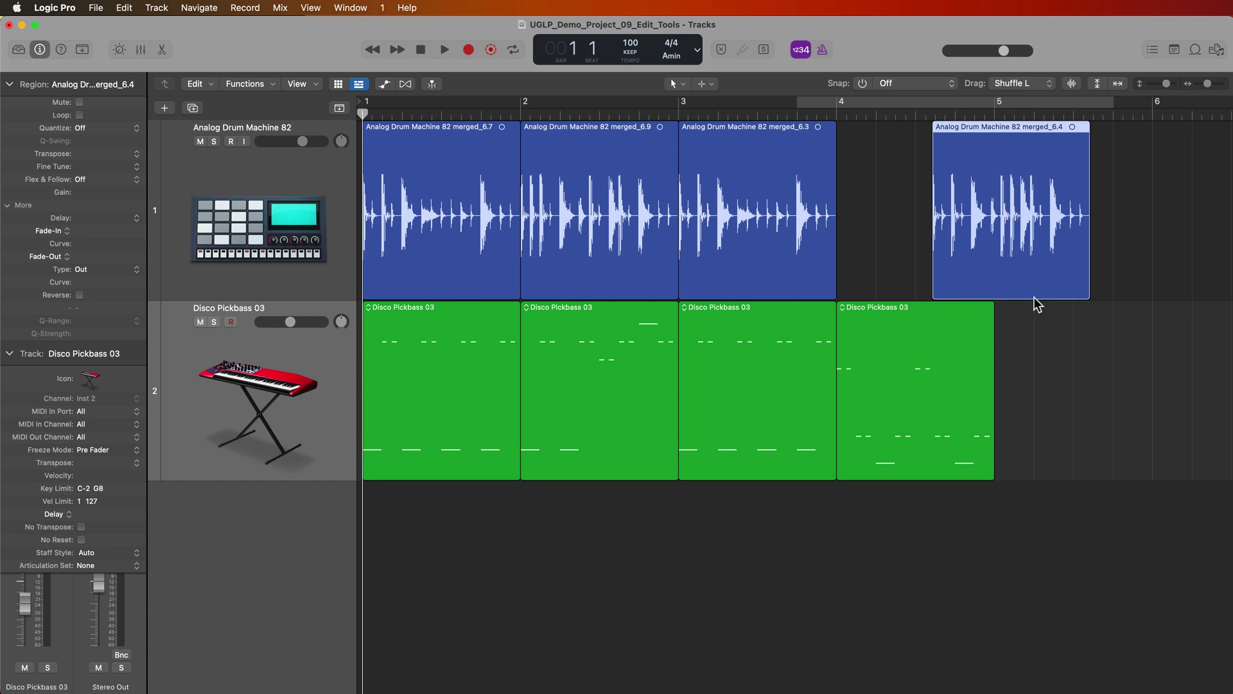
drag(991, 229, 983, 234)
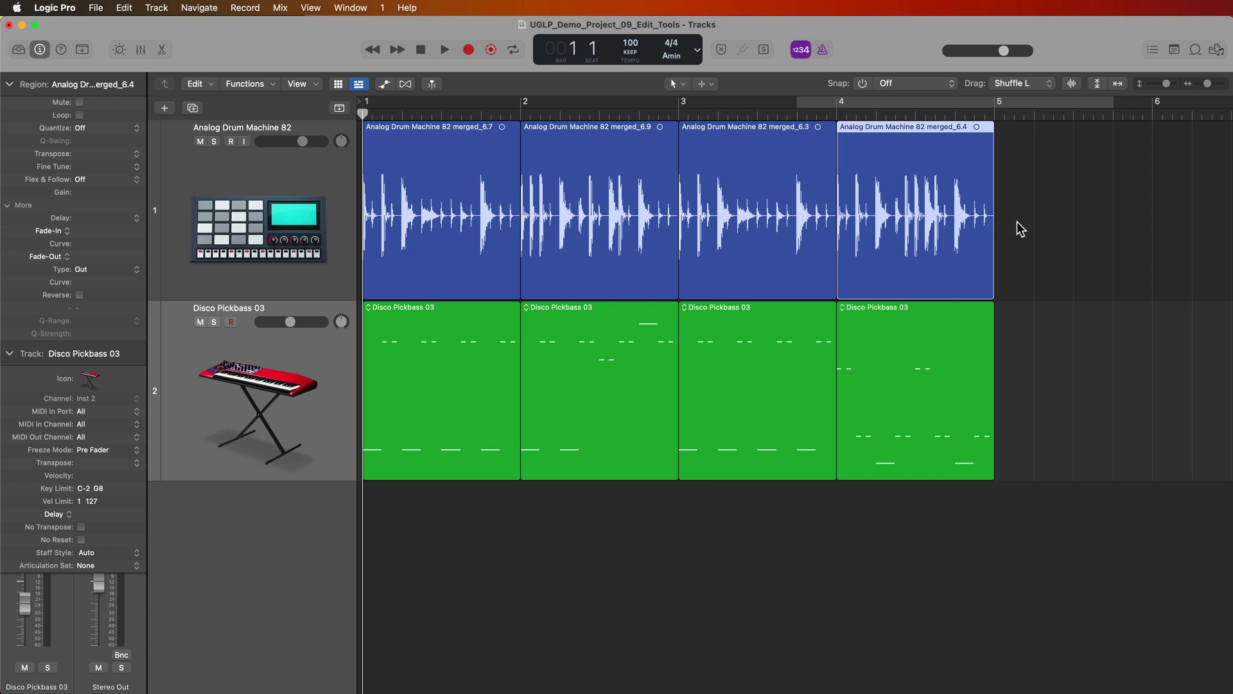
scroll(1057, 223, right, 1)
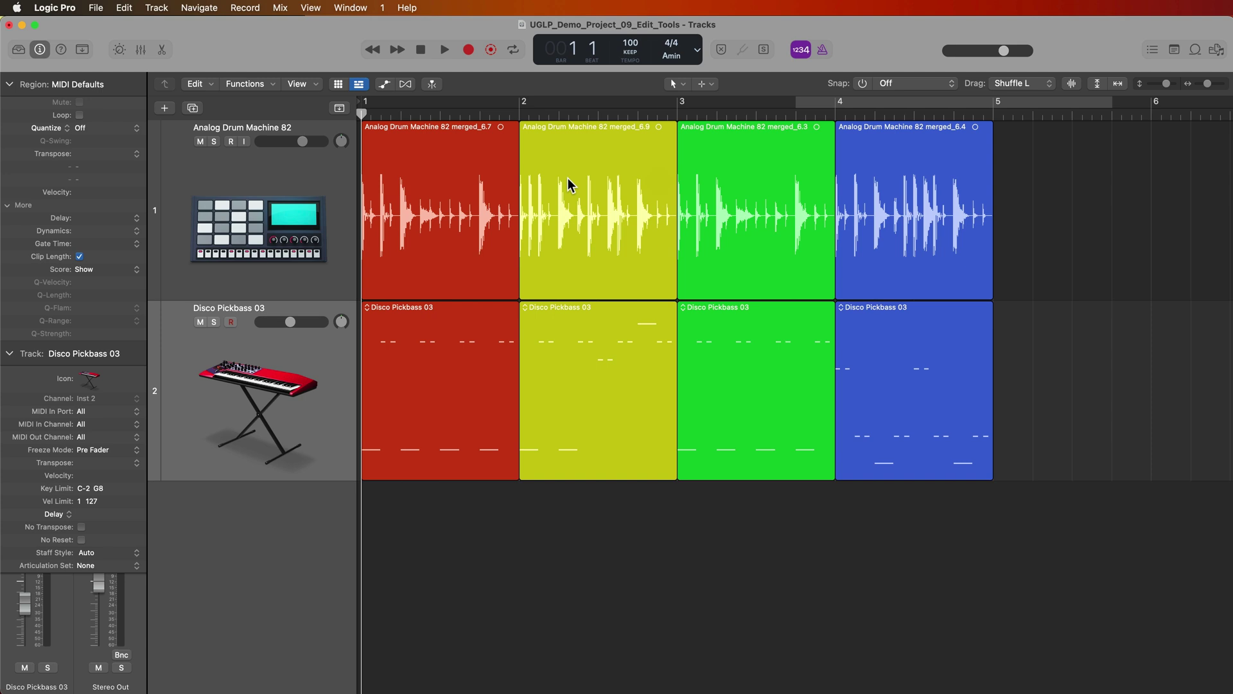
Delete the yellow drum region at bar 2 in Shuffle L mode and undo the deletion.
click(571, 281)
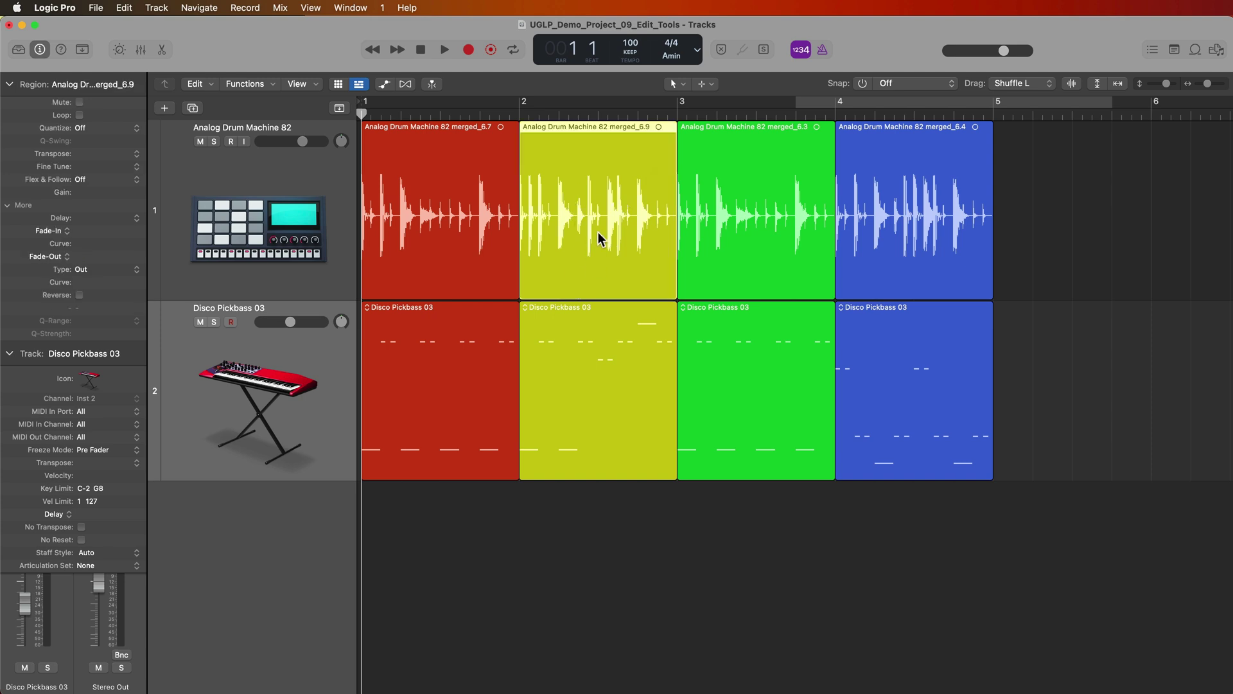
key(Delete)
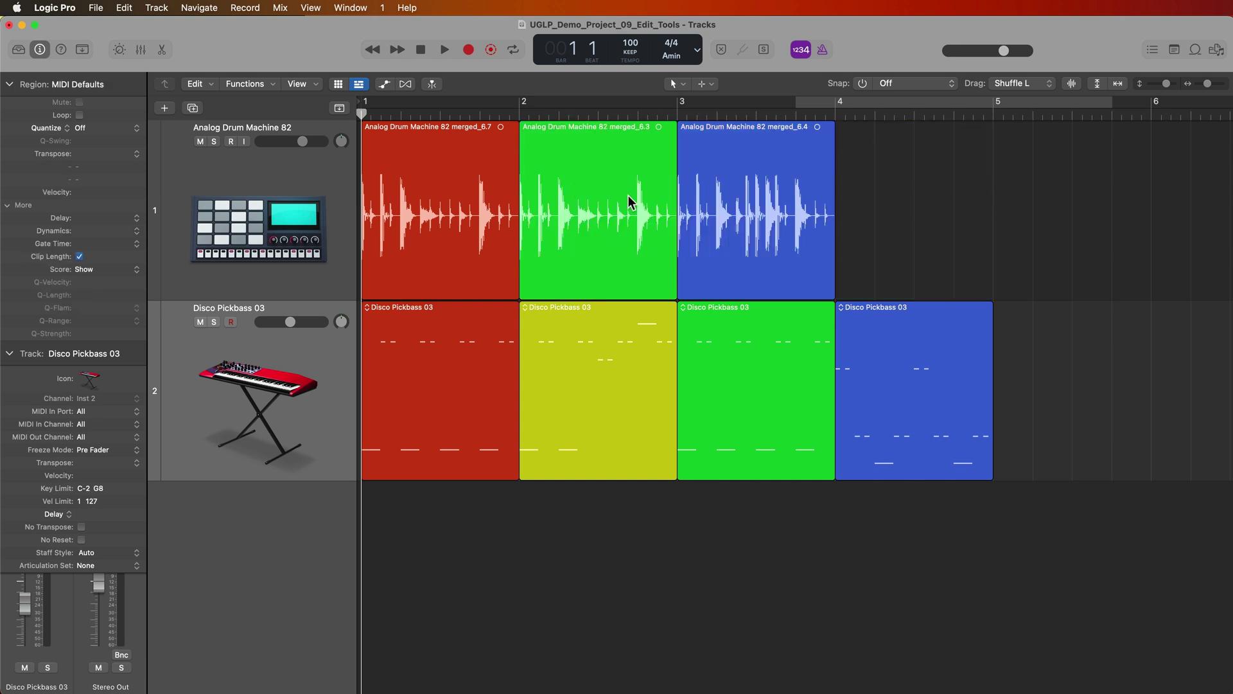
key(super+z)
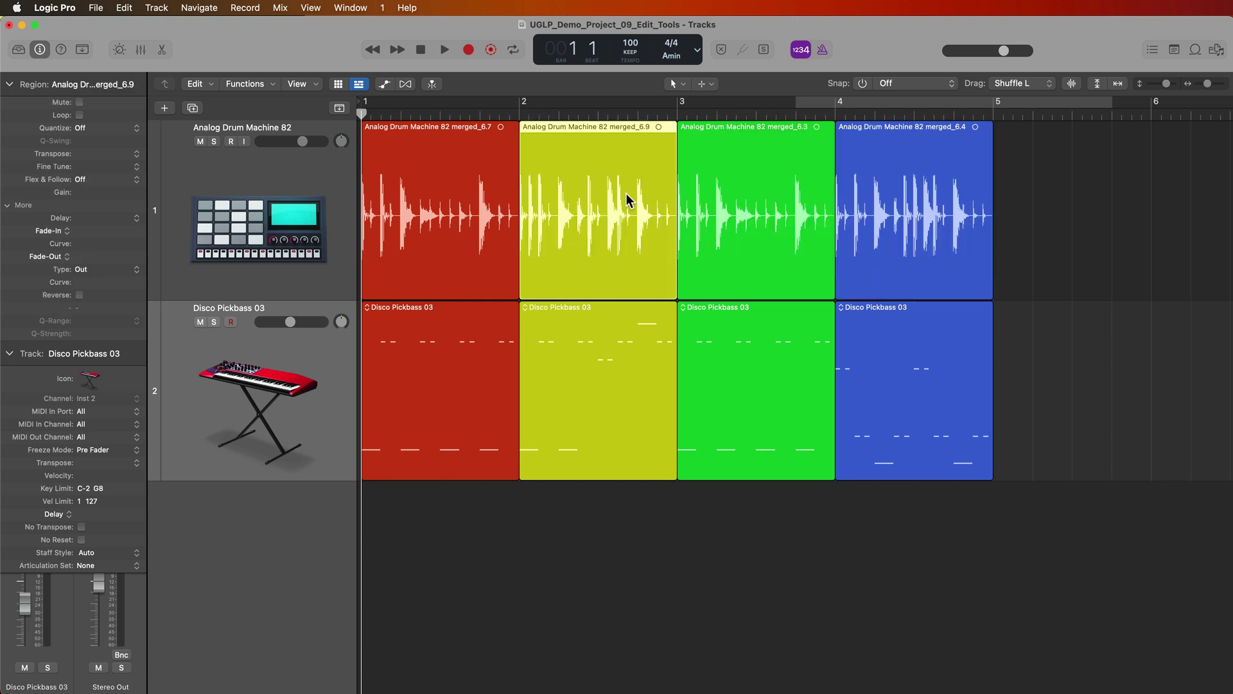
Set the Drag mode to Shuffle R, delete the yellow drum region at bar 2 and undo the deletion.
click(1038, 85)
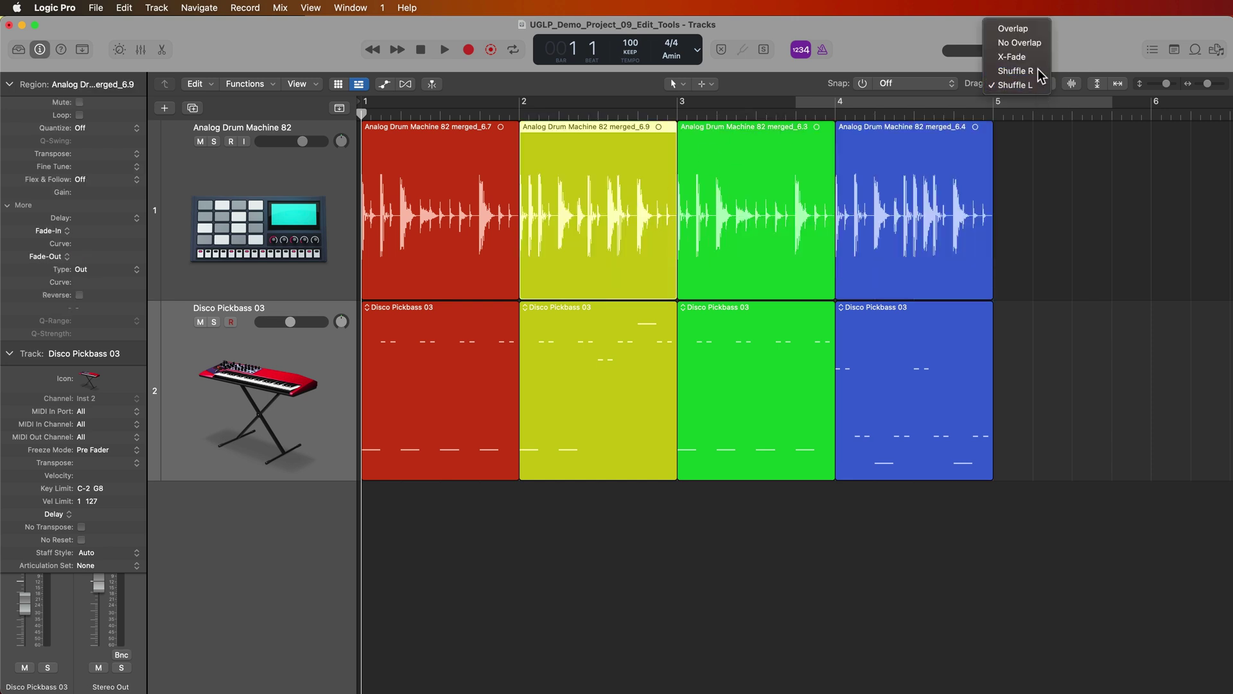
click(1038, 71)
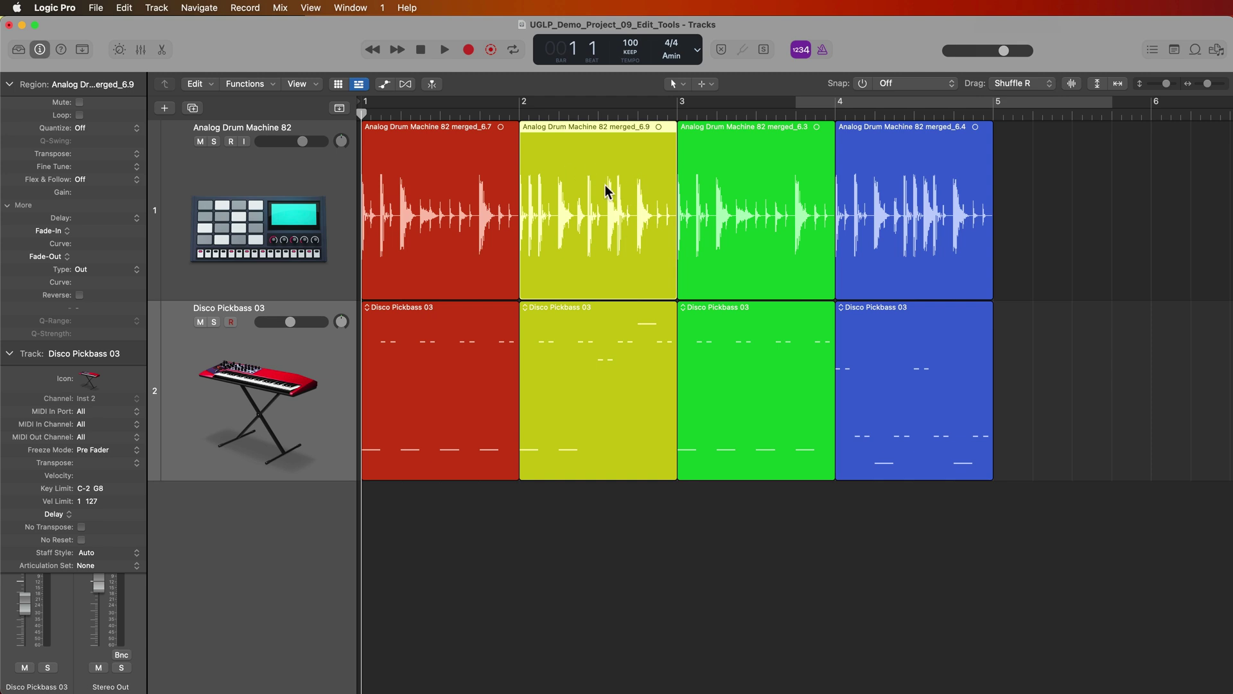
key(Delete)
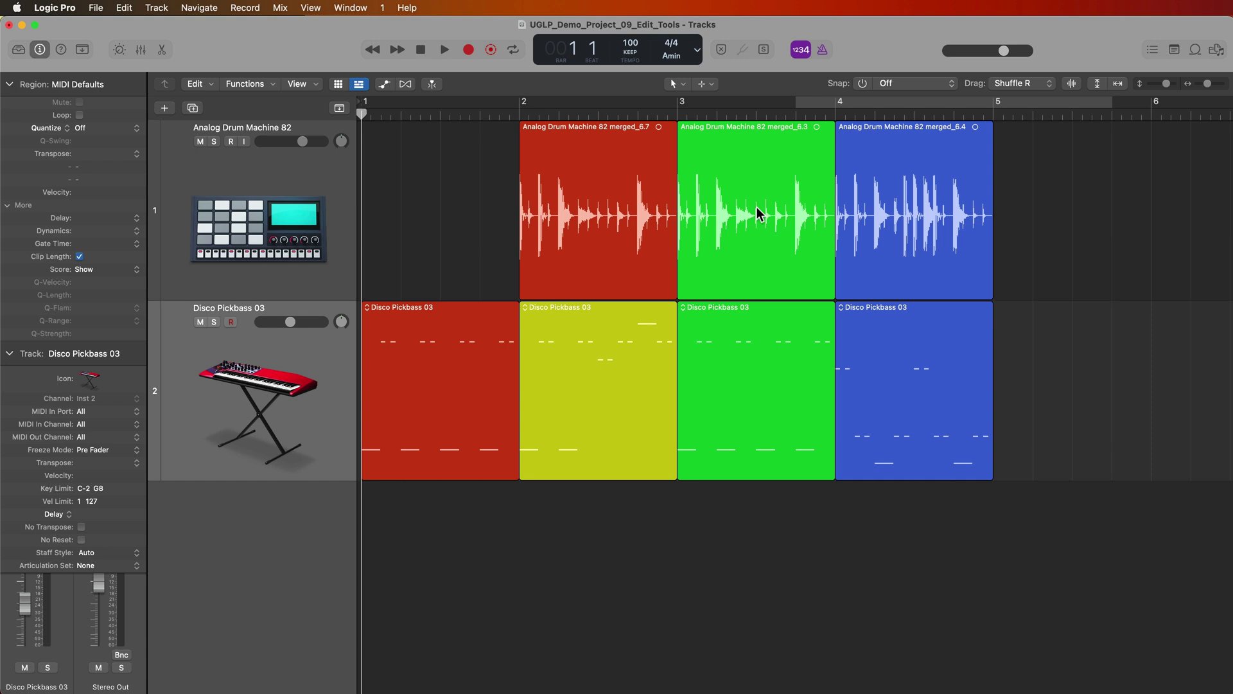
key(super+z)
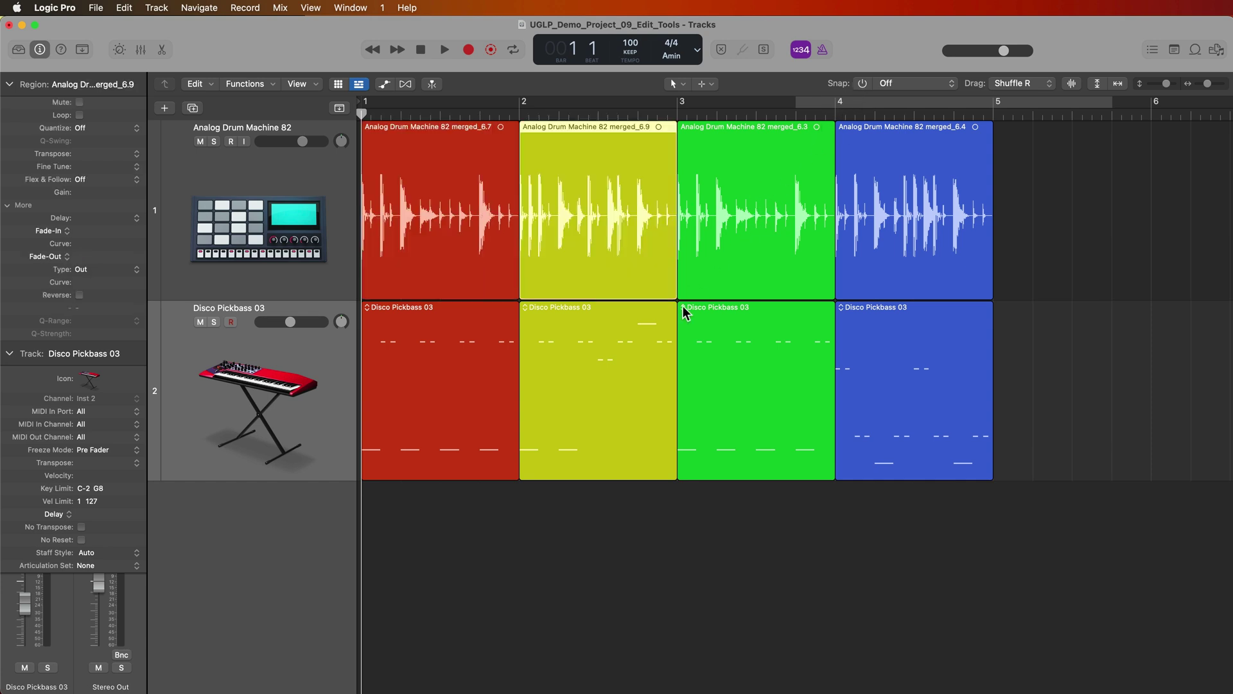
Select the green drum and bass regions at bar 3, trim their start in Shuffle R mode and undo the trim.
click(675, 513)
drag(713, 556, 736, 286)
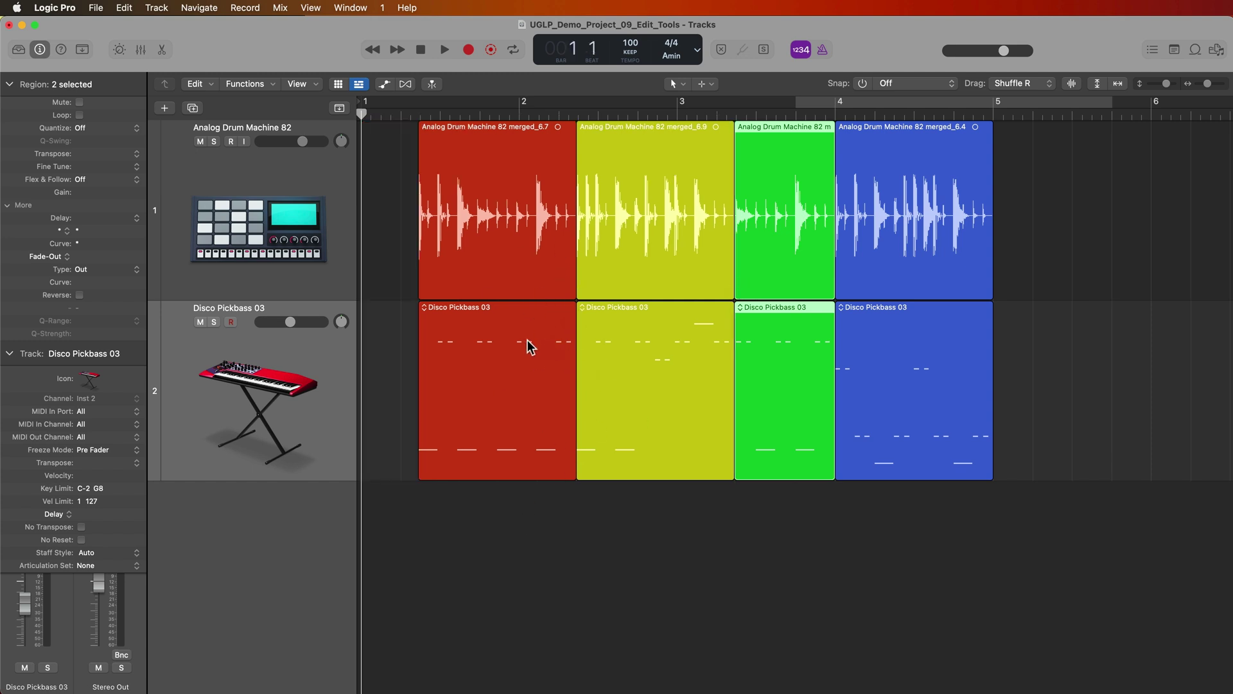
key(super+z)
Set the Drag mode to Shuffle L, trim the start of both green regions at bar 3, and undo the trim.
click(1021, 83)
key(Return)
drag(758, 576, 750, 224)
drag(682, 284, 738, 283)
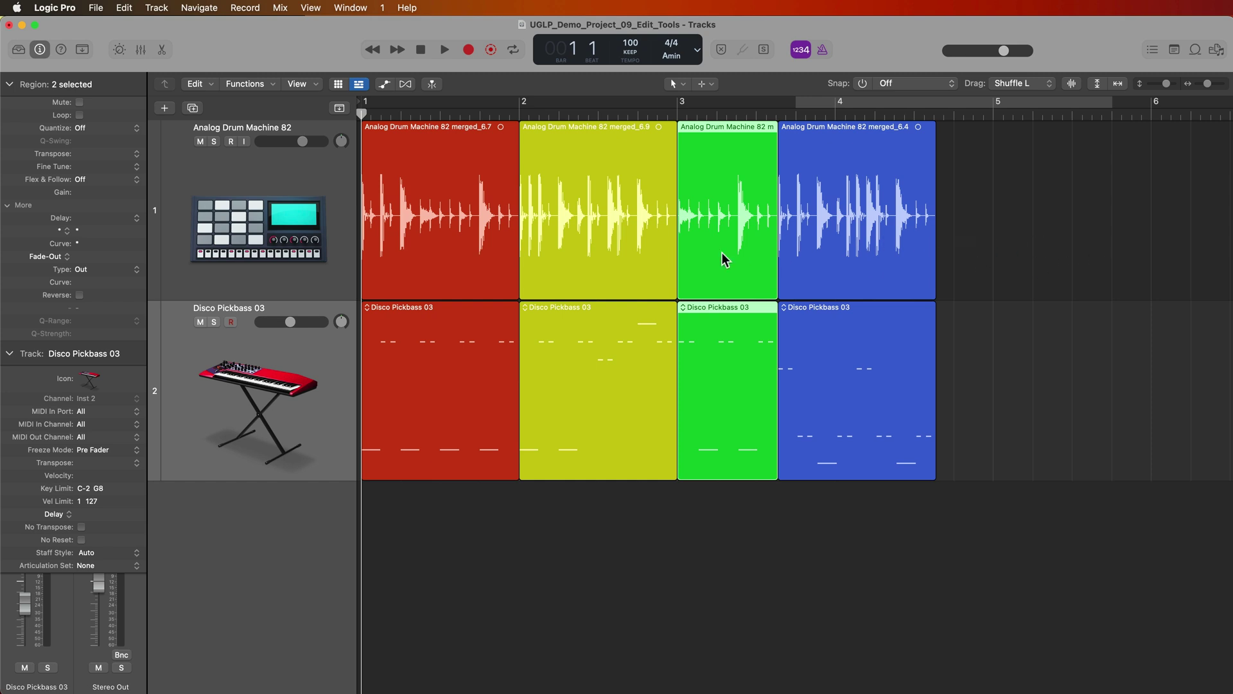
key(super+z)
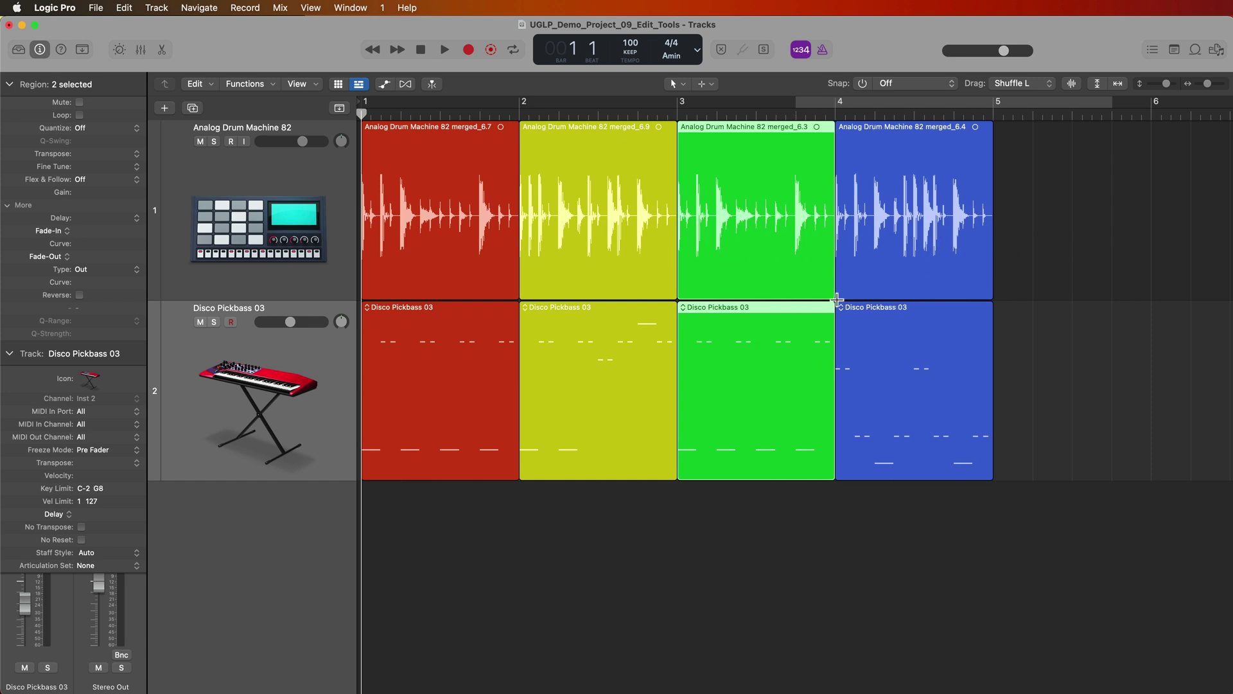
click(824, 558)
Keep the Drag mode at Shuffle L and switch snapping on with the Bar value.
click(1048, 86)
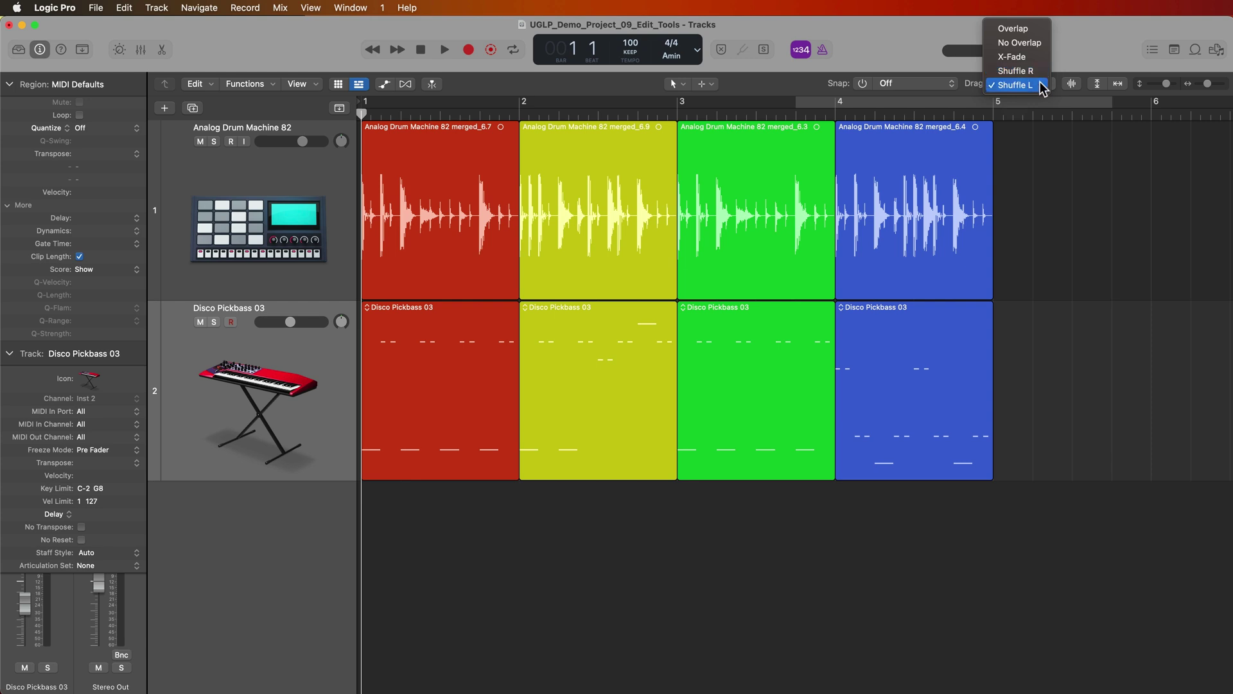
click(1042, 85)
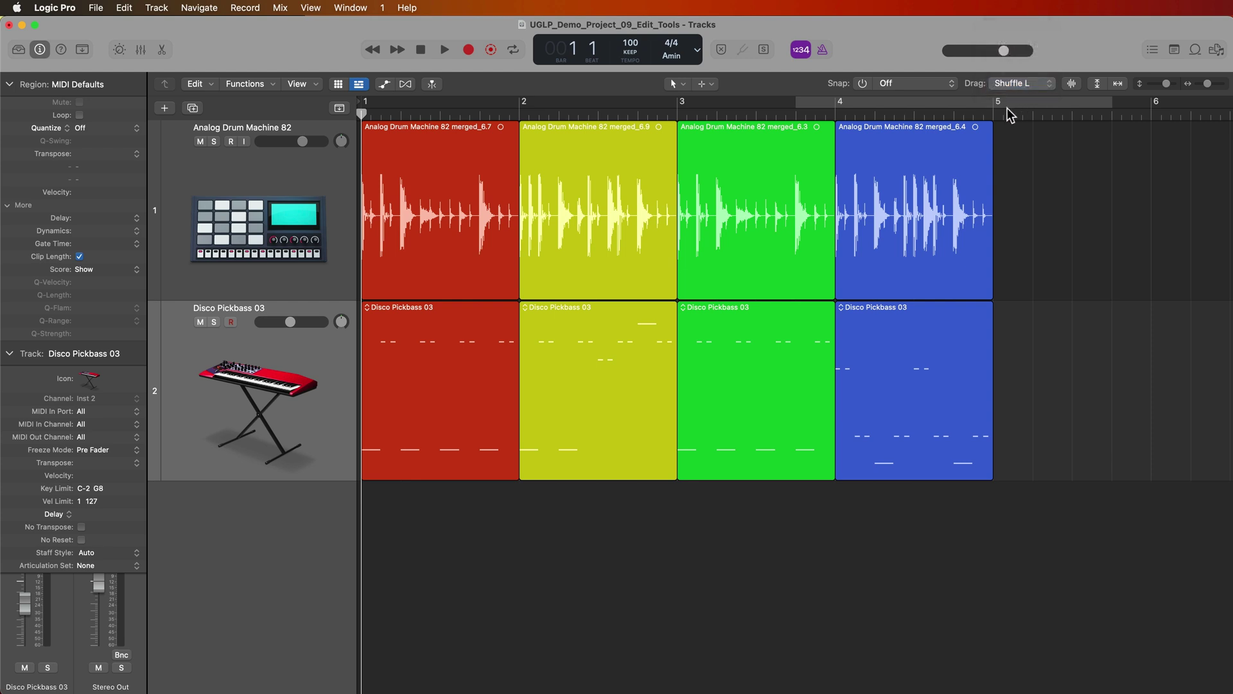
click(863, 84)
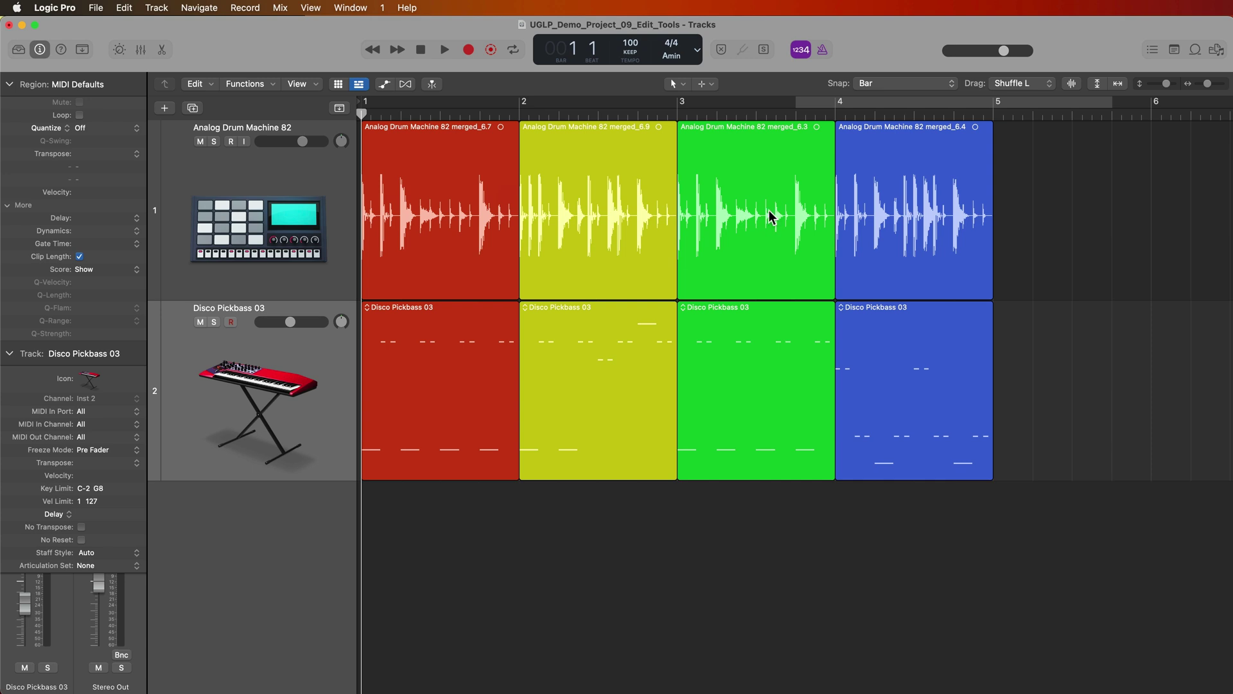
click(607, 224)
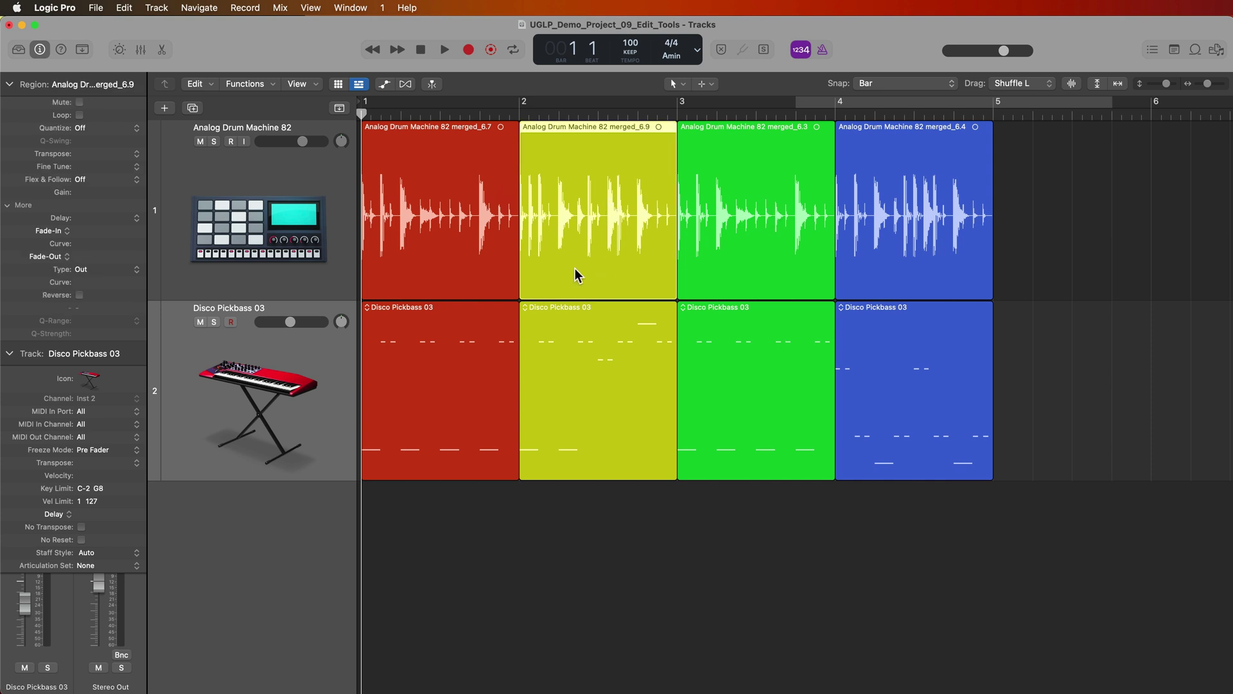
click(451, 239)
click(737, 216)
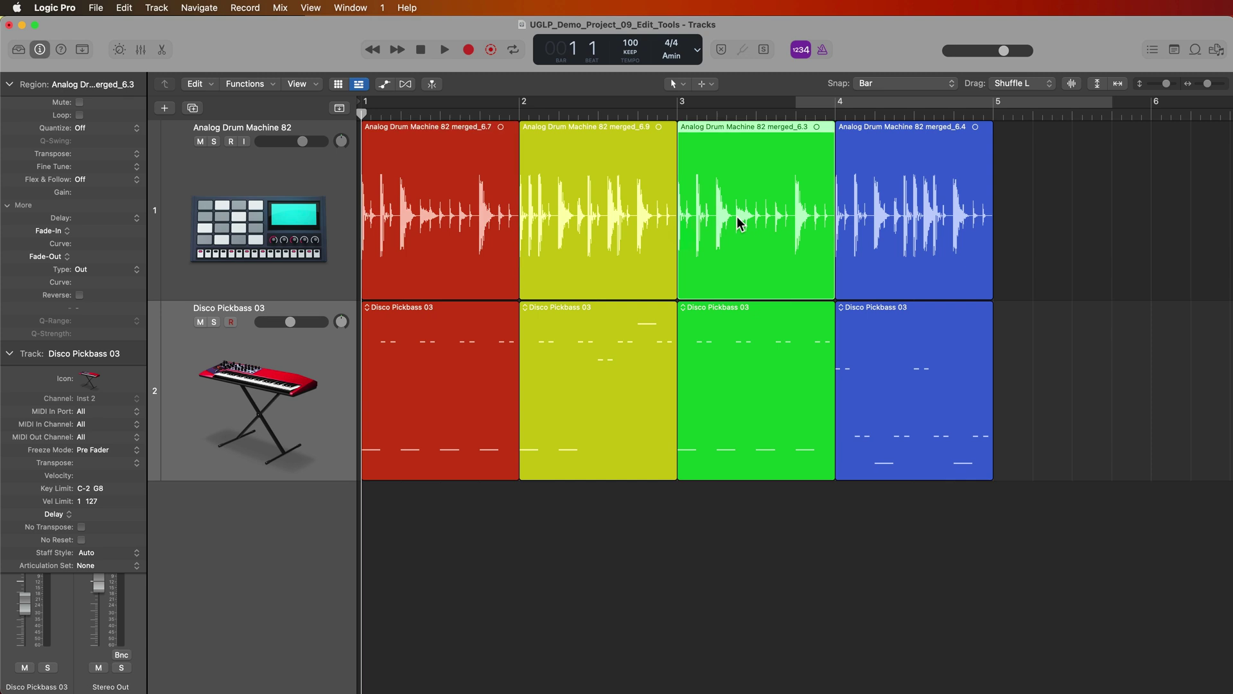
click(922, 215)
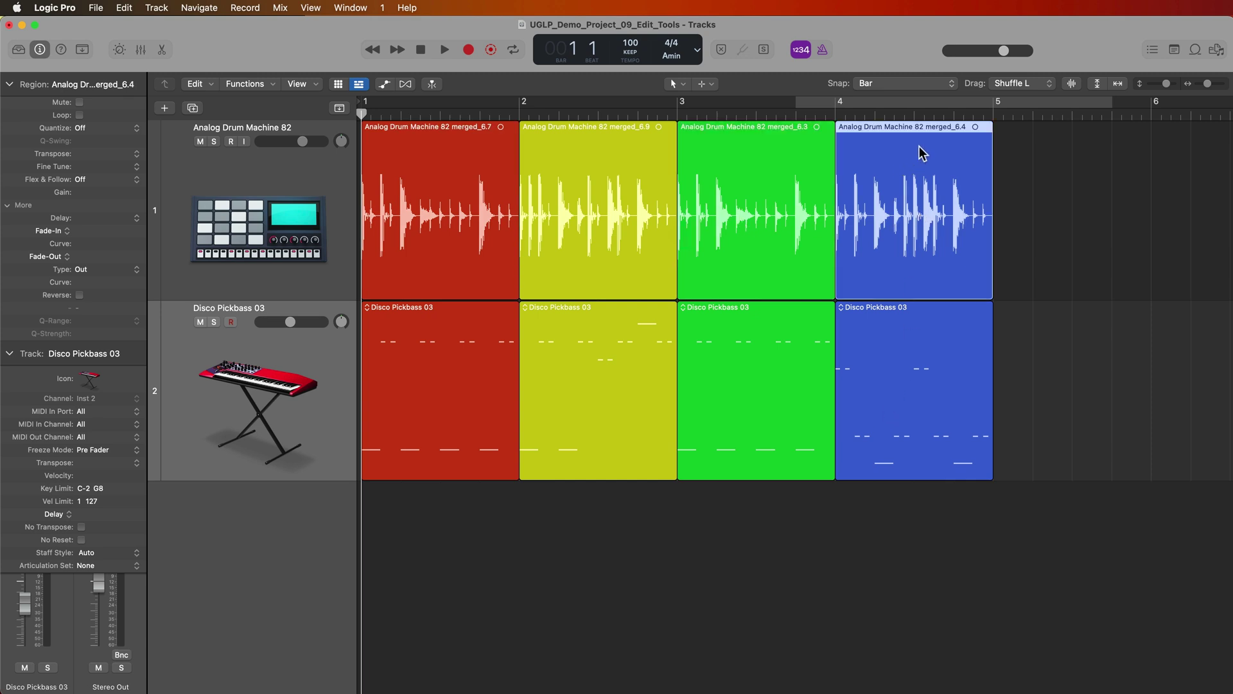
Set the Drag mode to No Overlap and move the drum regions one by one into the order yellow, red, blue, green.
click(1021, 85)
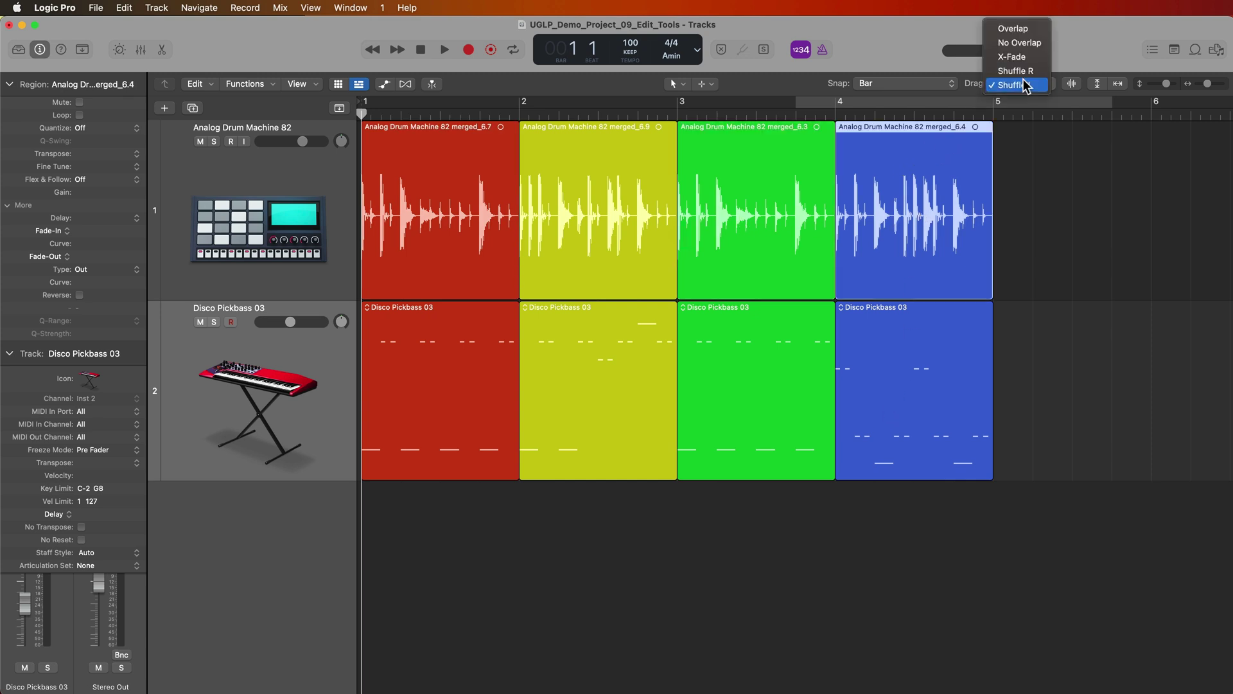
click(1025, 43)
drag(758, 215, 1082, 216)
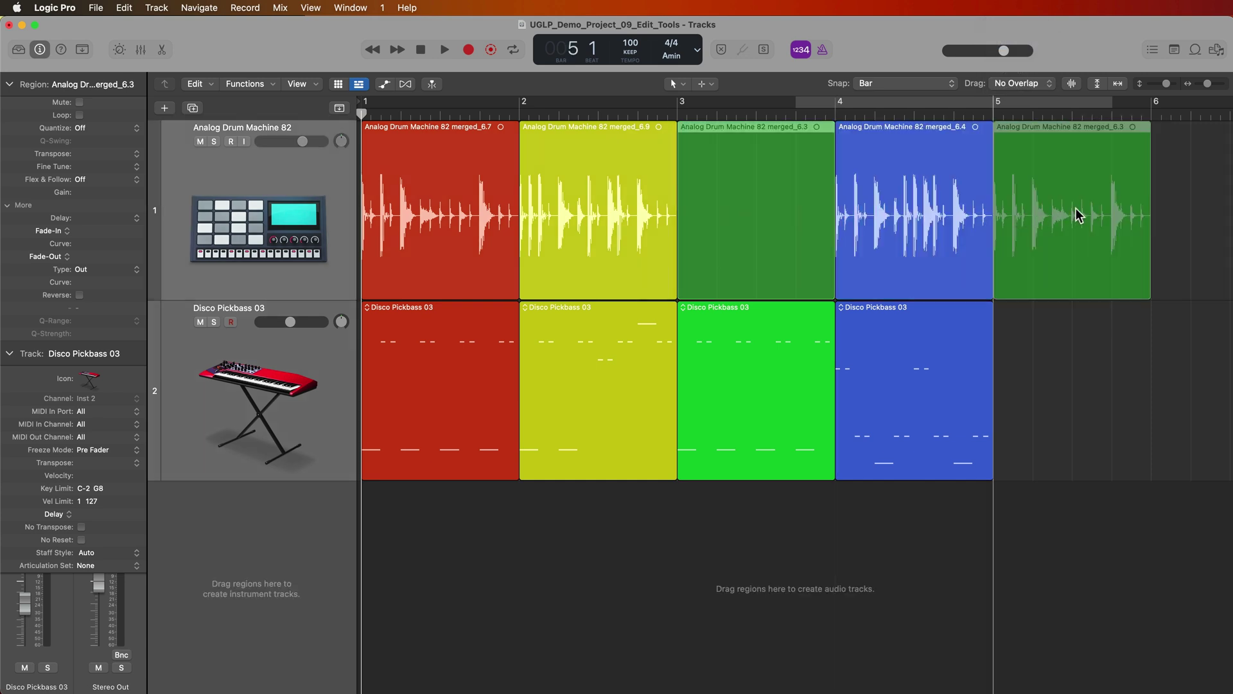
drag(591, 241, 749, 231)
click(507, 228)
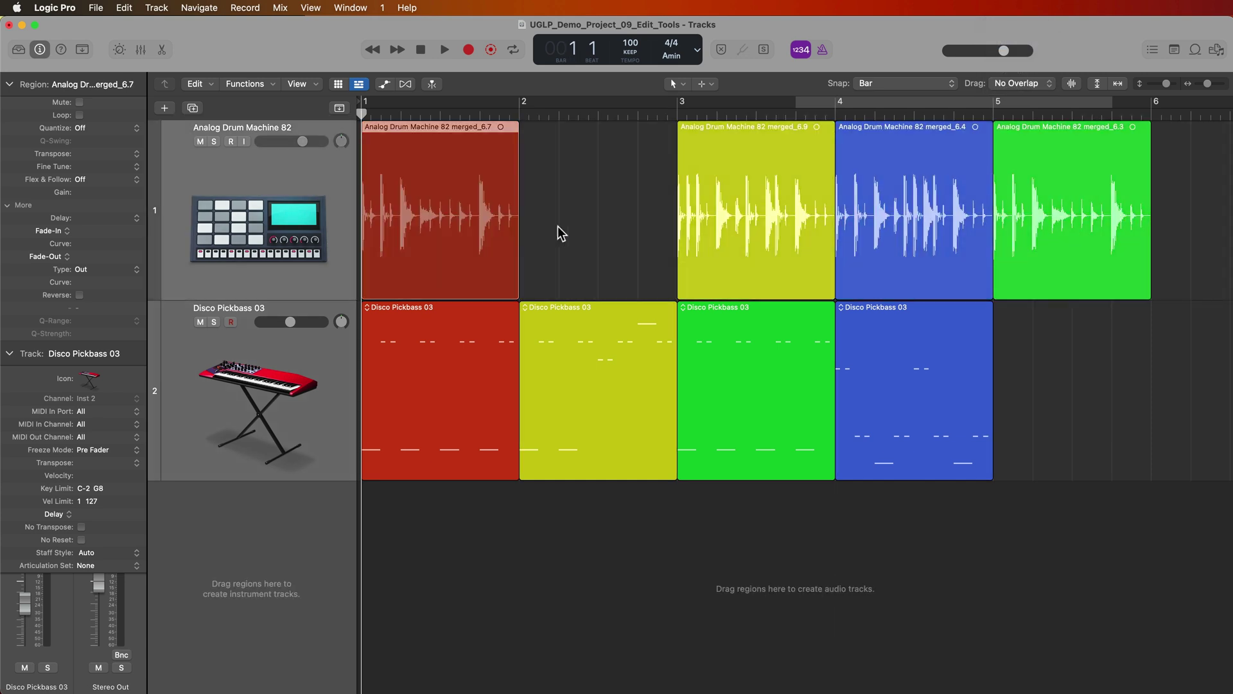
drag(510, 234, 668, 230)
drag(738, 210, 433, 225)
drag(884, 233, 726, 233)
drag(1030, 221, 872, 221)
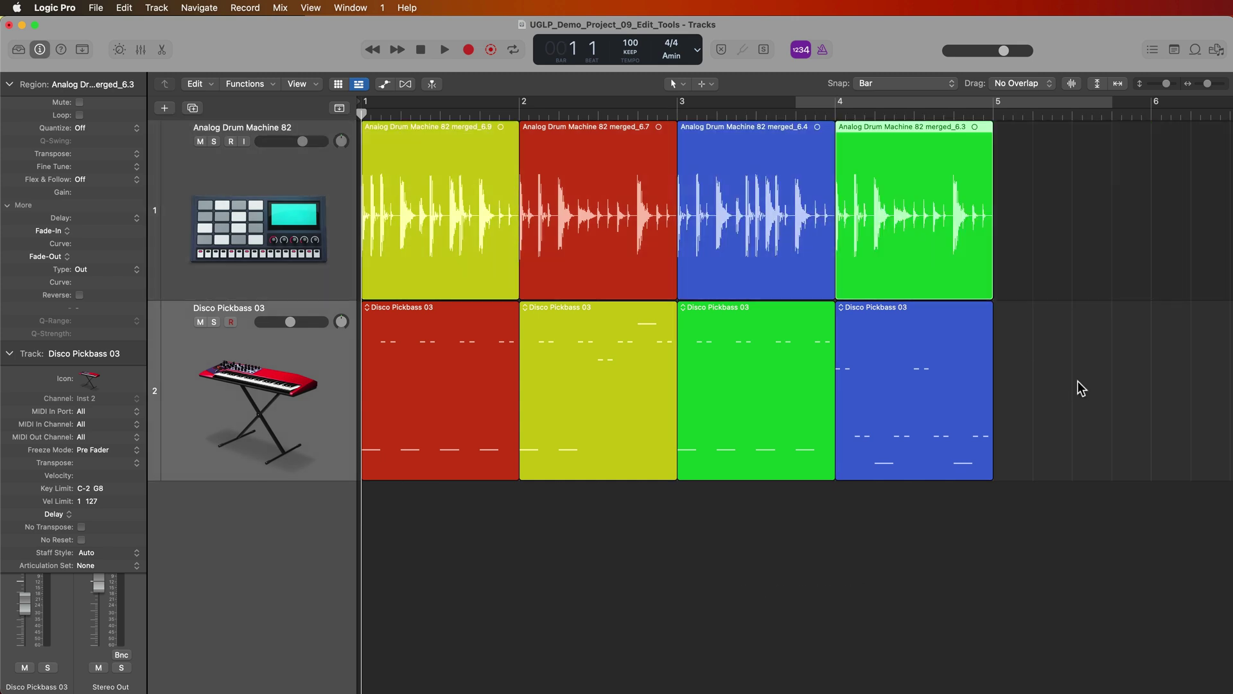
Undo all the individual drum region moves and deselect the regions.
key(super+z)
key(super+z)
key(super+z)
key(super+z)
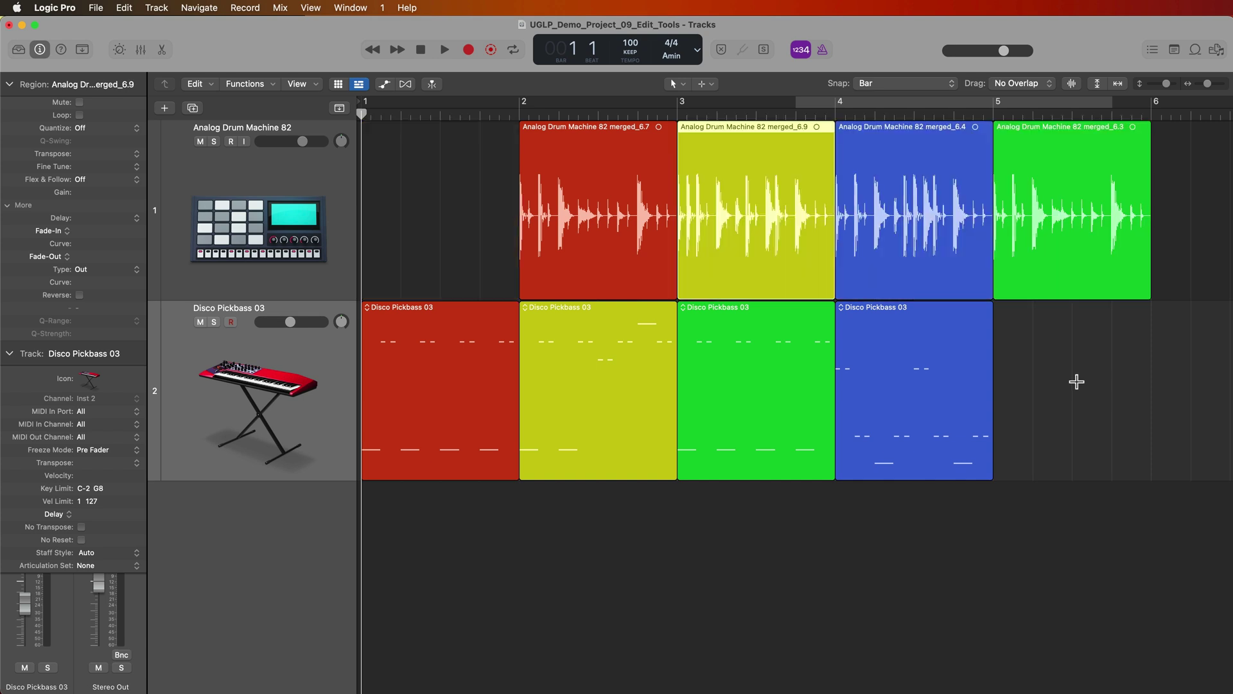
key(super+z)
key(super+z)
click(1070, 131)
Set the Drag mode to Shuffle R, then swap the yellow drum region into bar 1 and the green one into bar 4.
click(1049, 84)
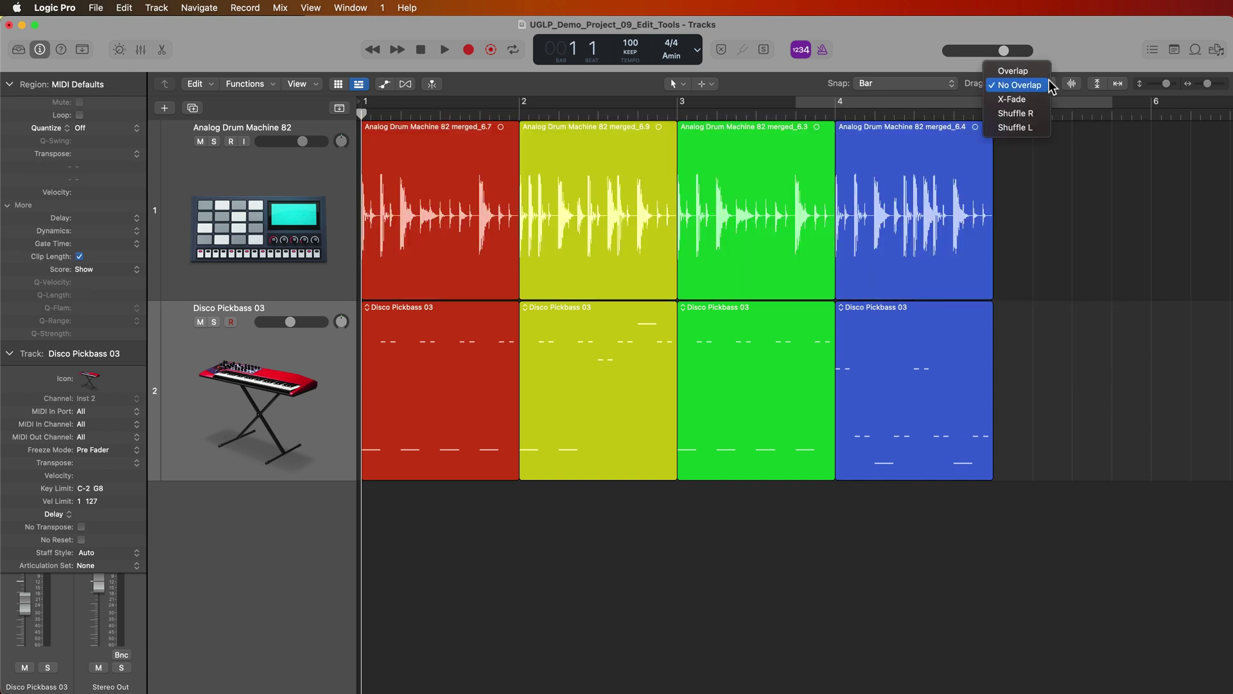
click(1041, 114)
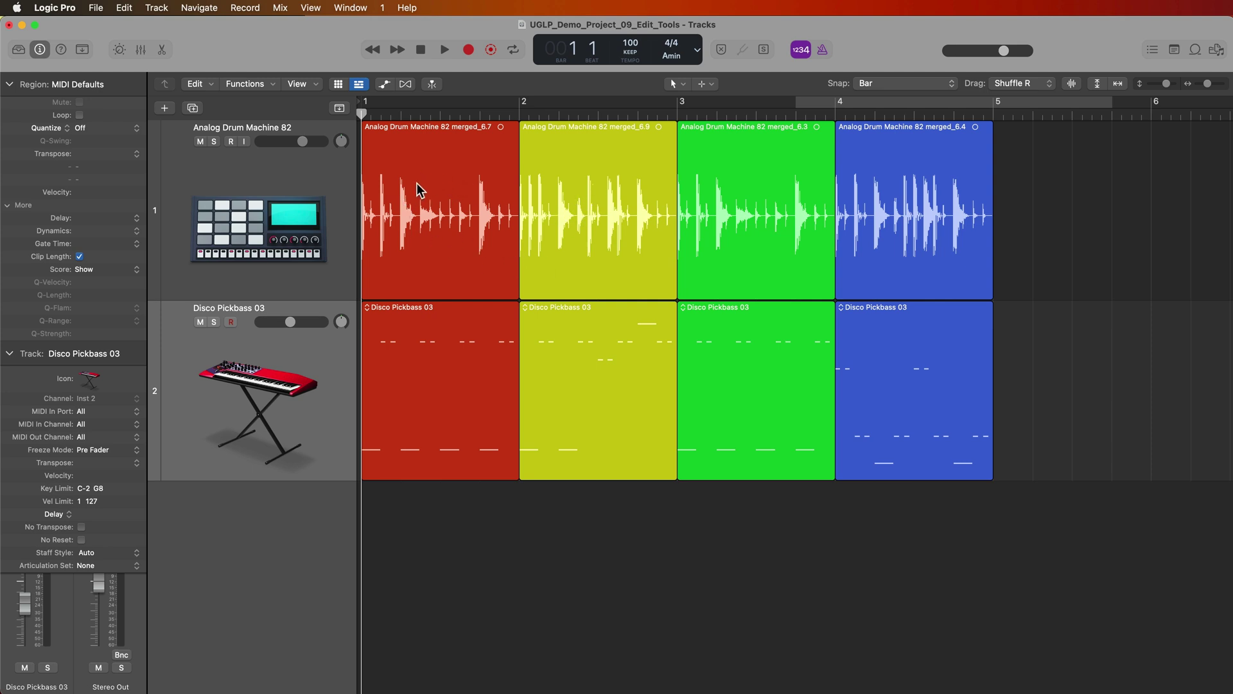
drag(597, 201, 453, 202)
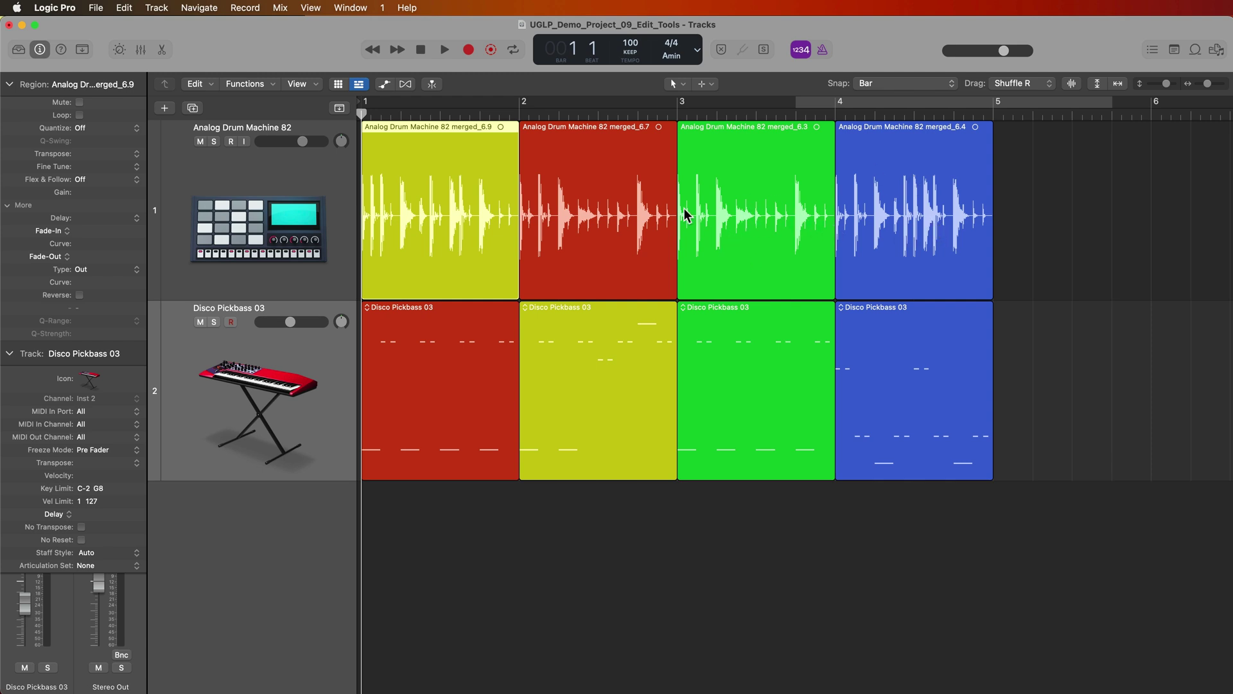
drag(741, 287, 905, 247)
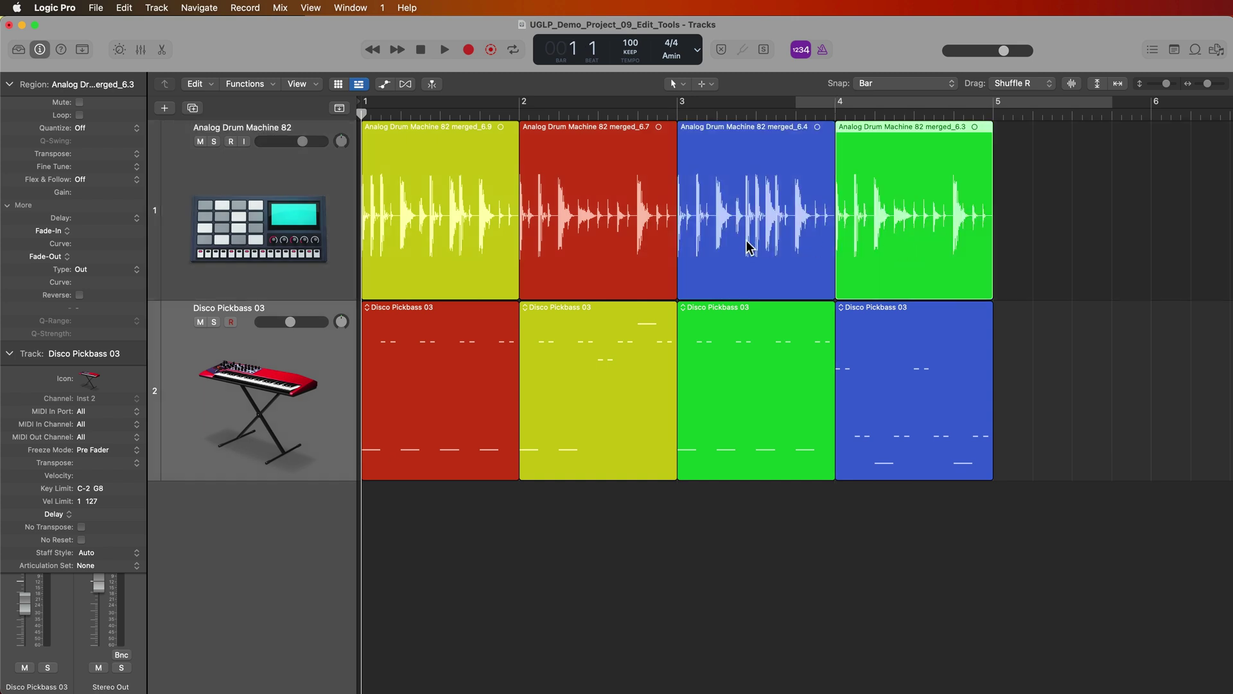
Shuffle the Disco Pickbass 03 MIDI regions on the second track into different bar positions.
drag(764, 341, 877, 347)
click(623, 389)
drag(623, 392, 500, 386)
drag(729, 387, 483, 419)
drag(567, 389, 883, 388)
drag(468, 413, 745, 412)
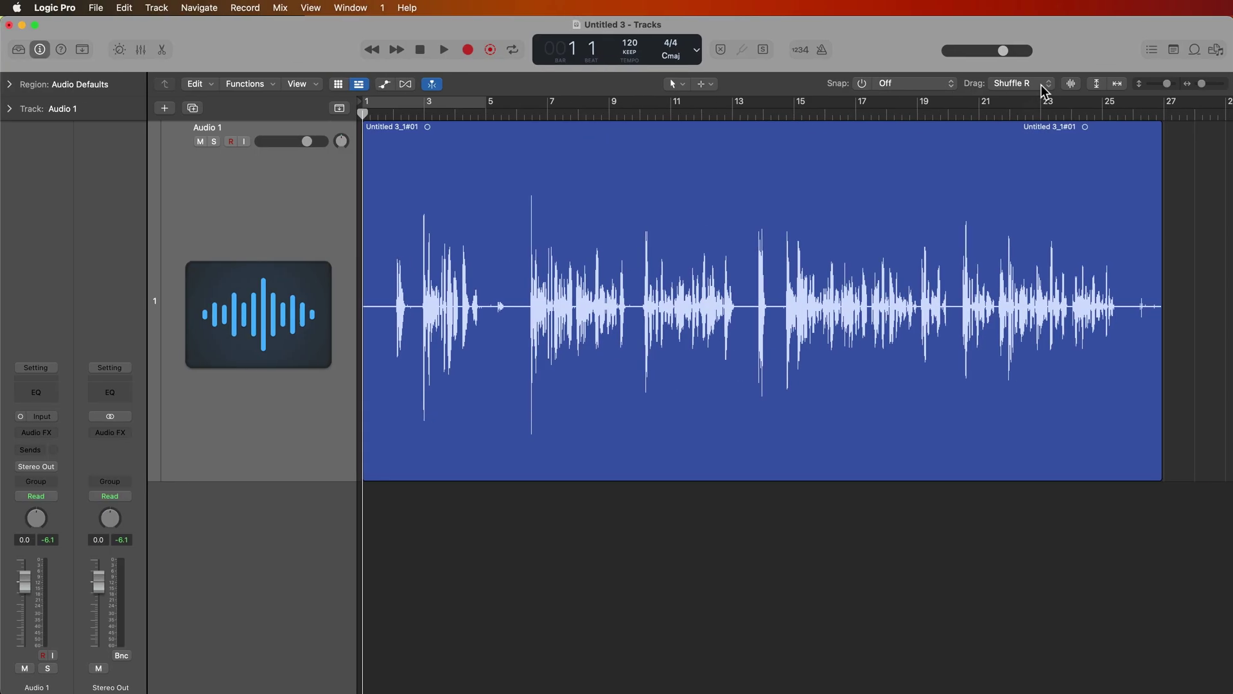
Set the Drag mode to Shuffle L in the Untitled 3 dialogue project, leaving the audio region deselected.
click(1042, 85)
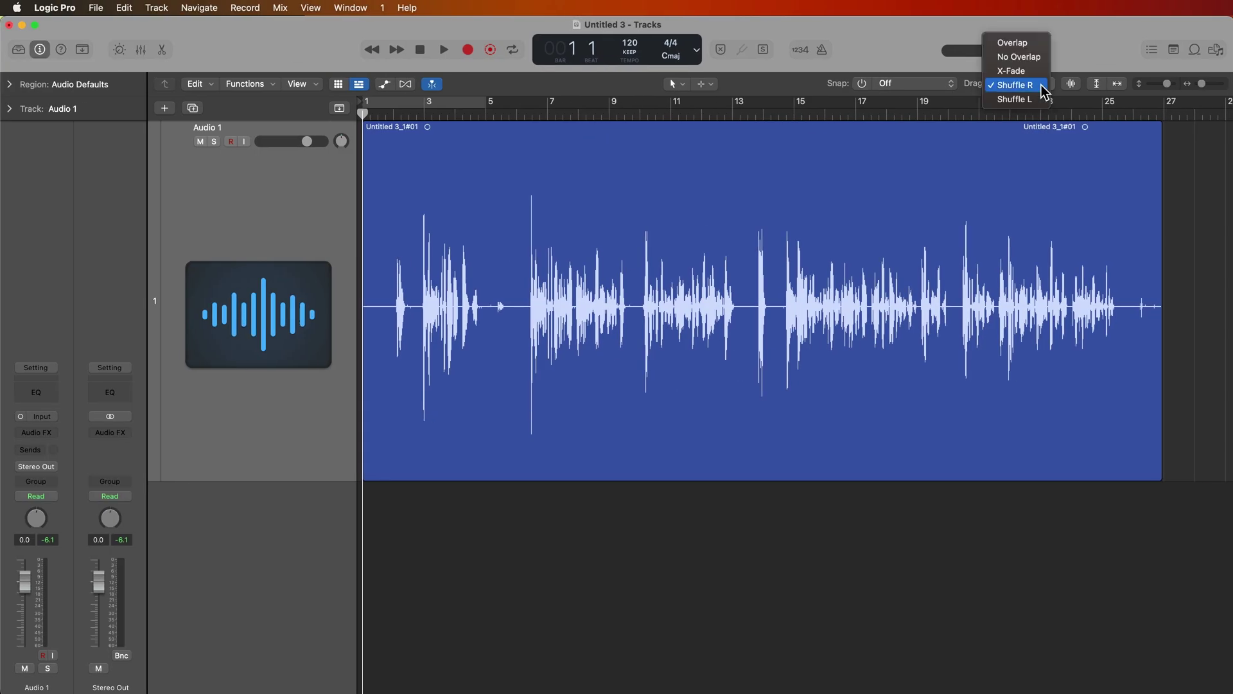
click(1039, 99)
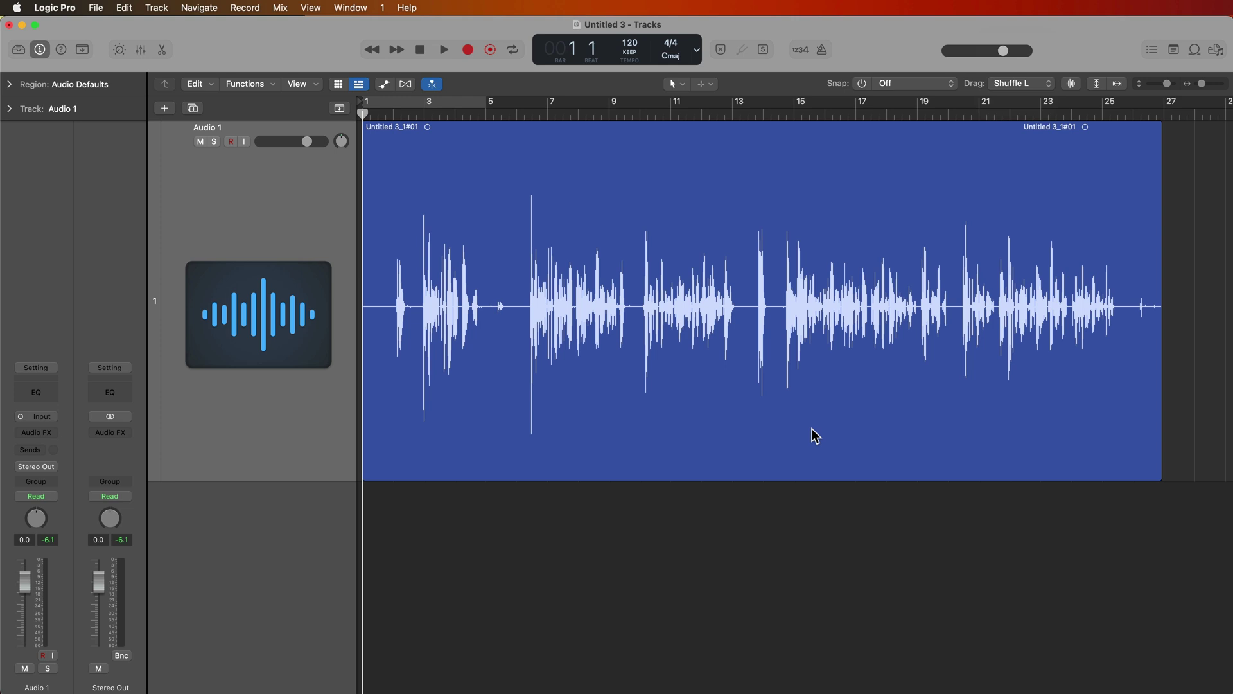
click(759, 341)
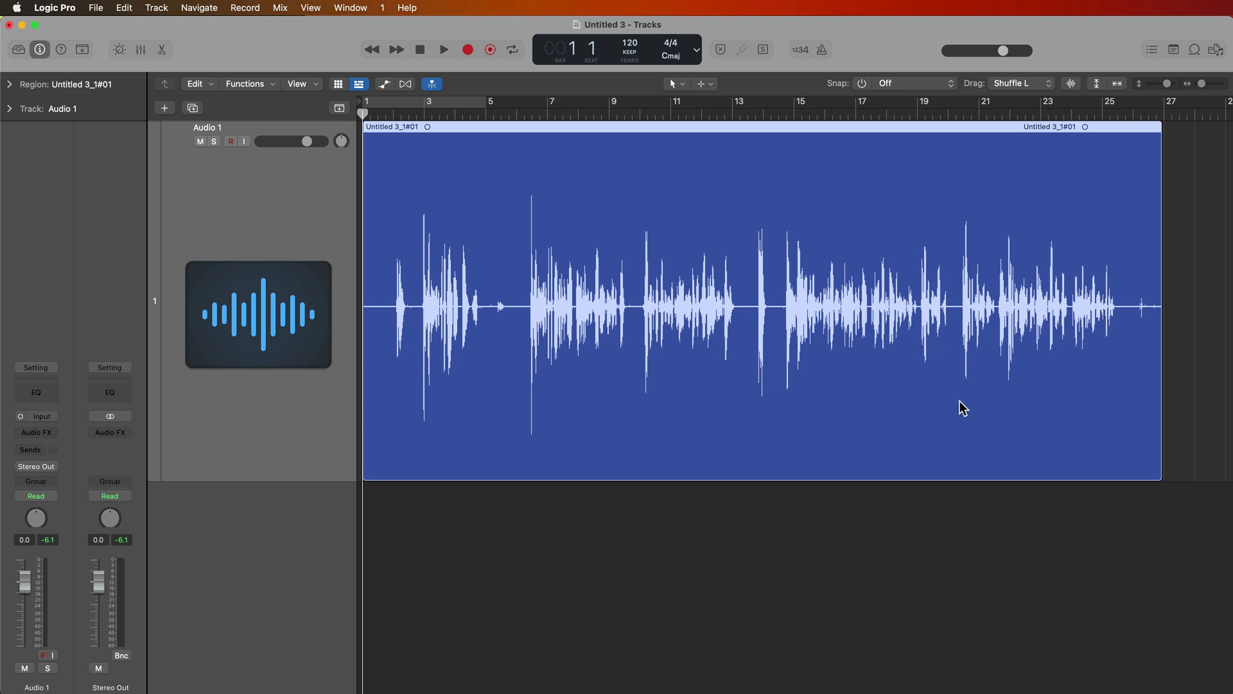
click(777, 536)
Play the dialogue recording from bar 2 beat 4 to audition the first spoken phrase.
click(416, 115)
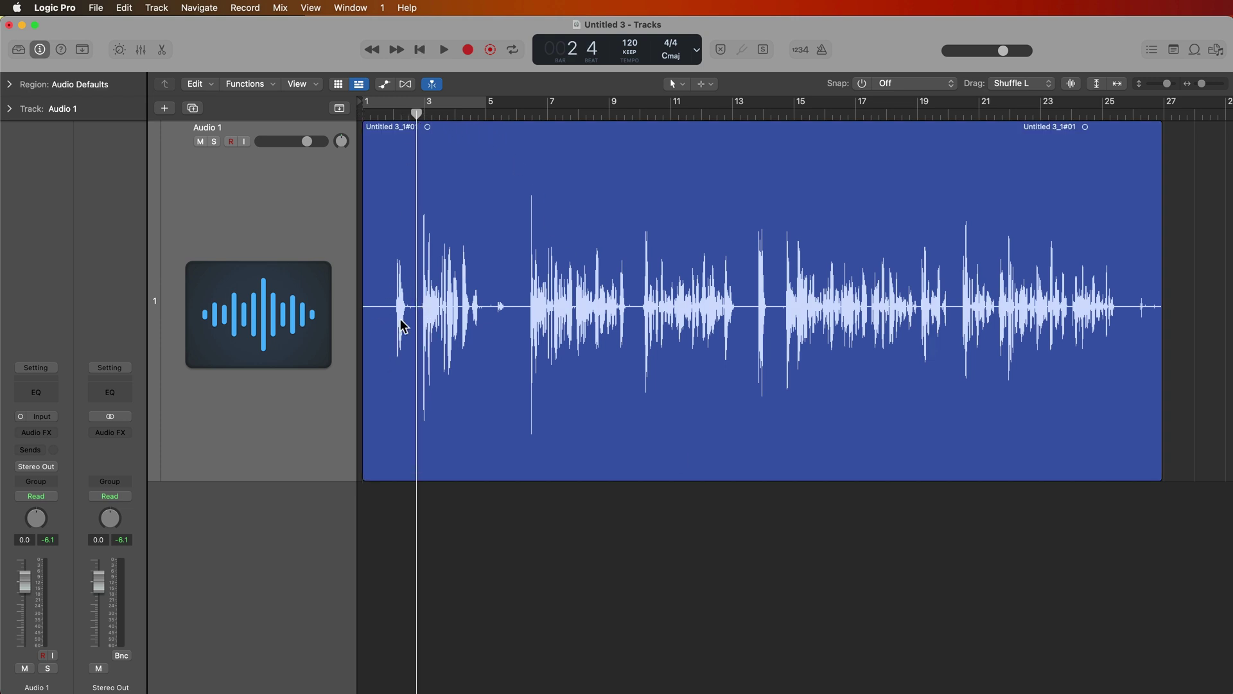
scroll(401, 321, up, 5)
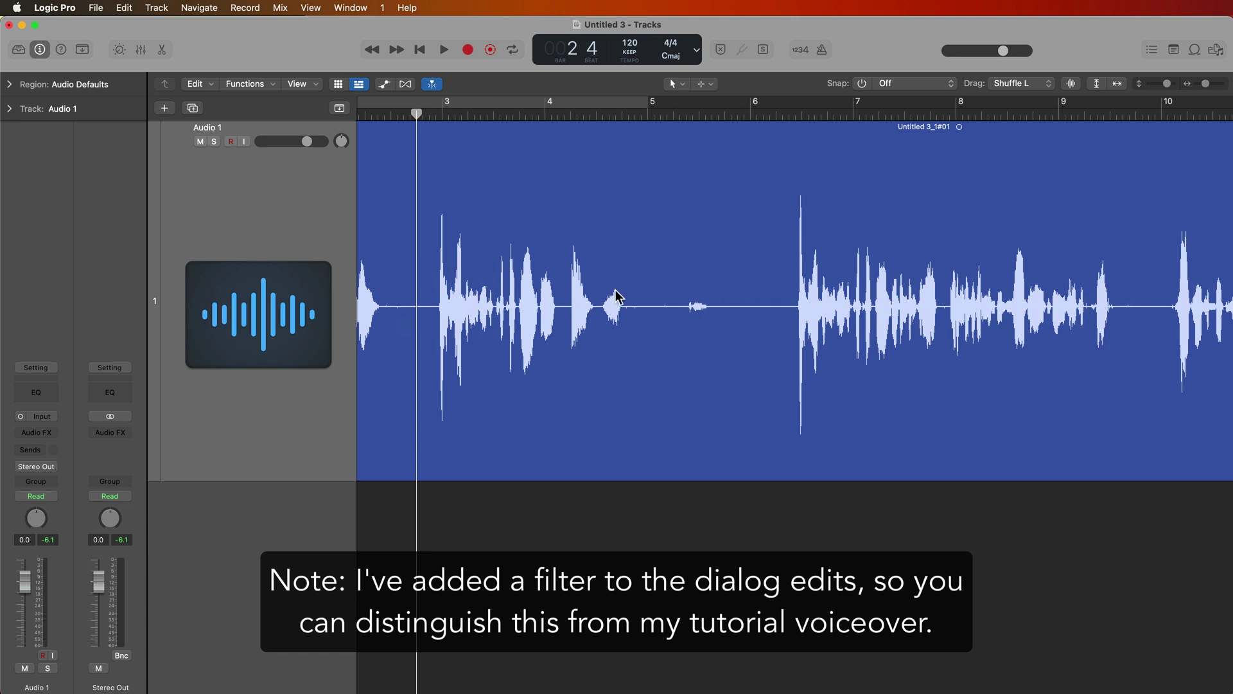
key(space)
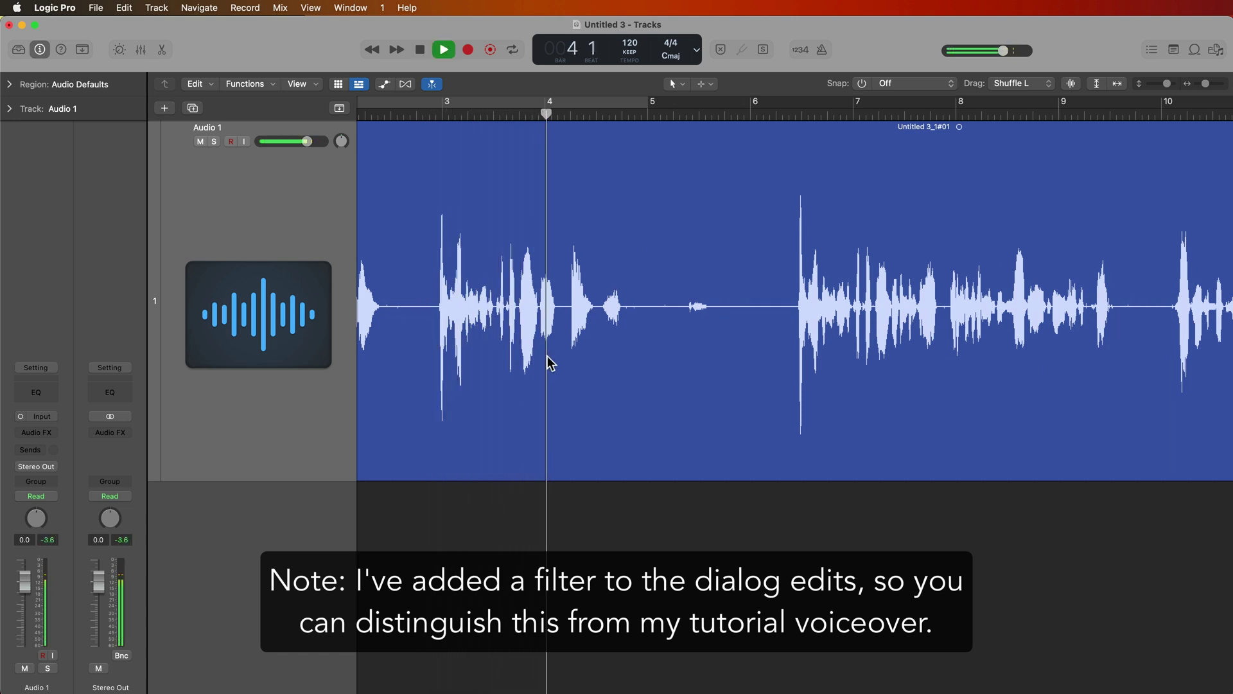
key(space)
Keep the Drag mode on Shuffle L and delete the opening take, from the recording's start to the phrase beginning after bar 6 beat 2.
click(790, 114)
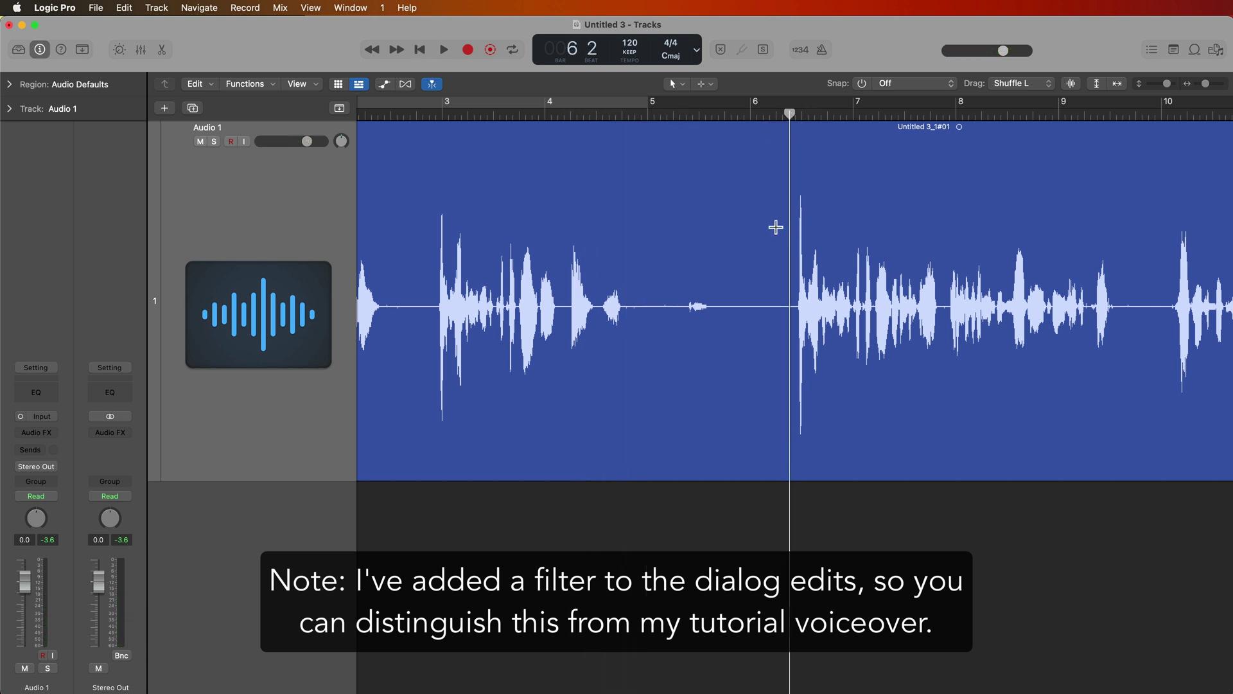
key(super+Left)
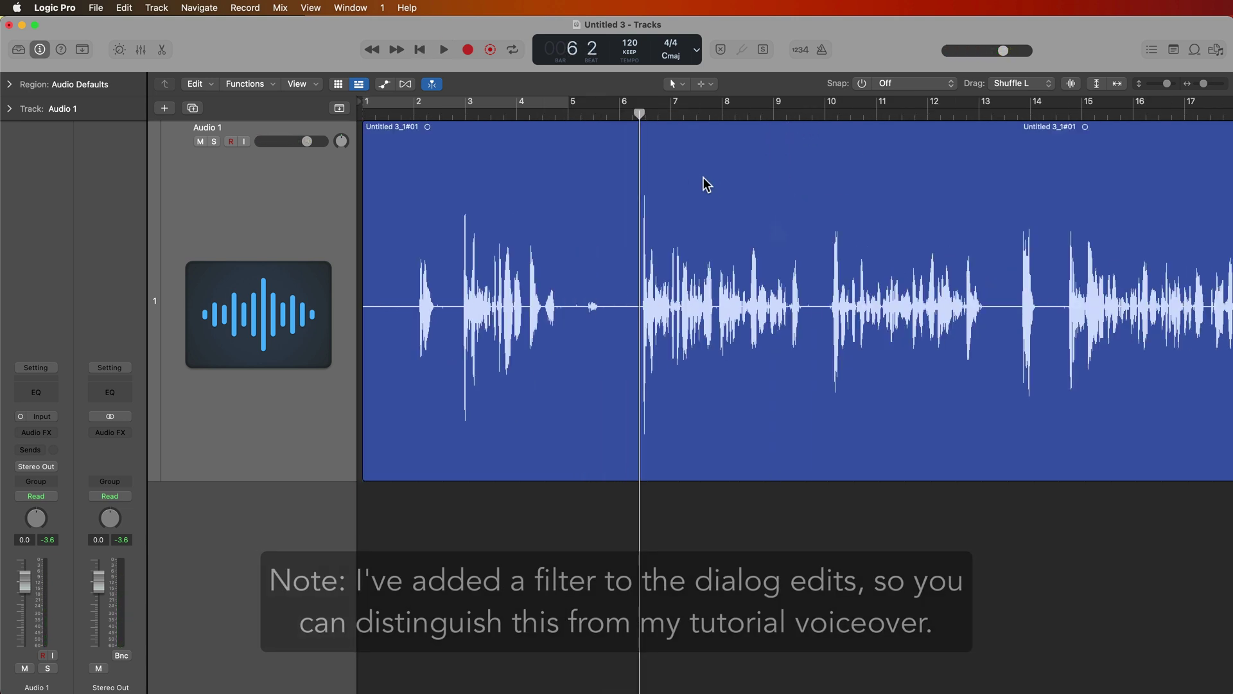
click(590, 237)
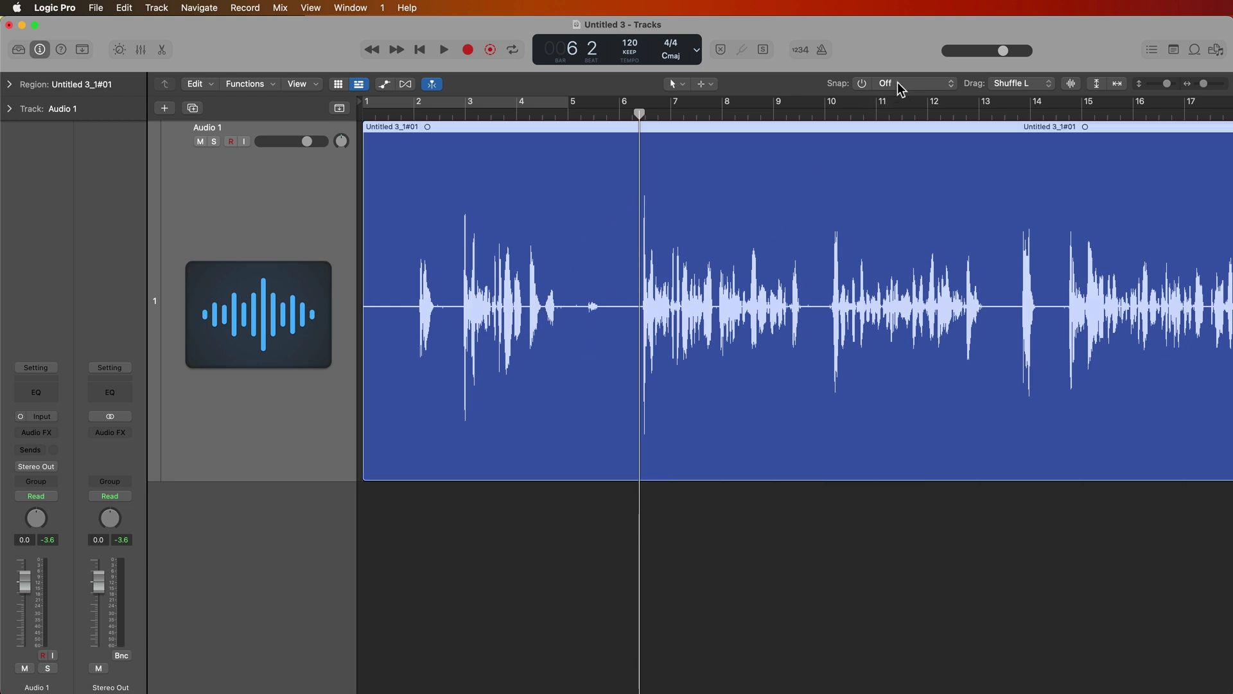
click(1048, 90)
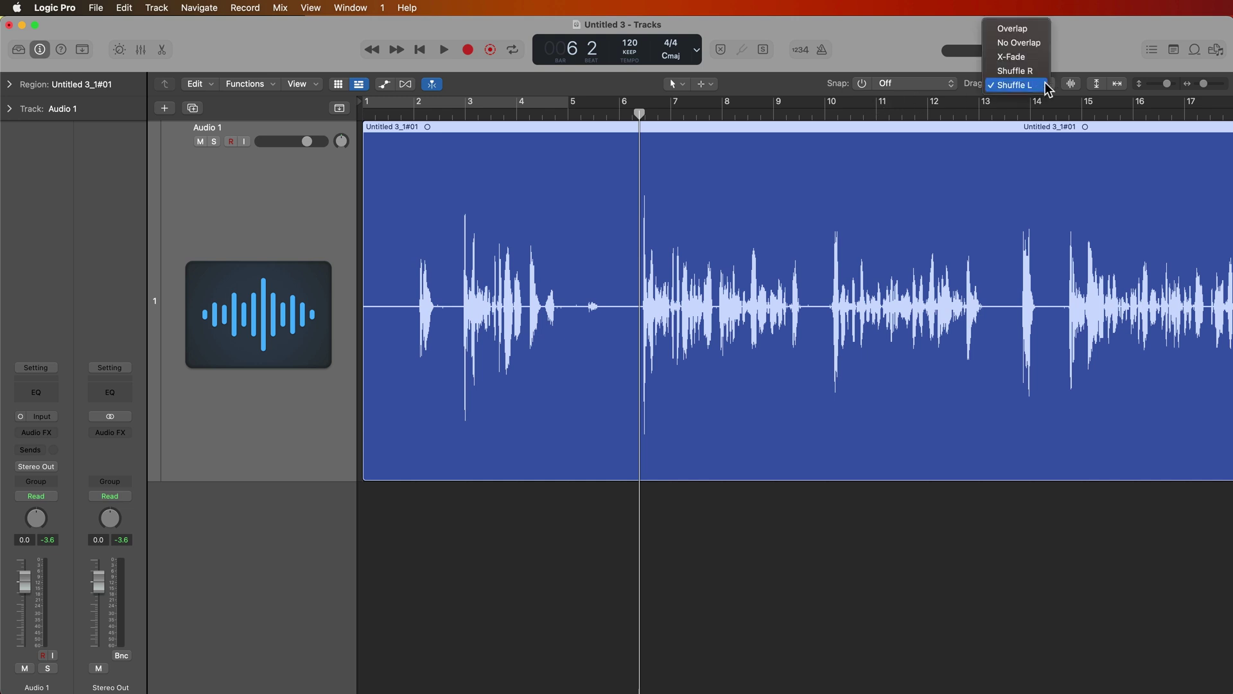
click(1038, 90)
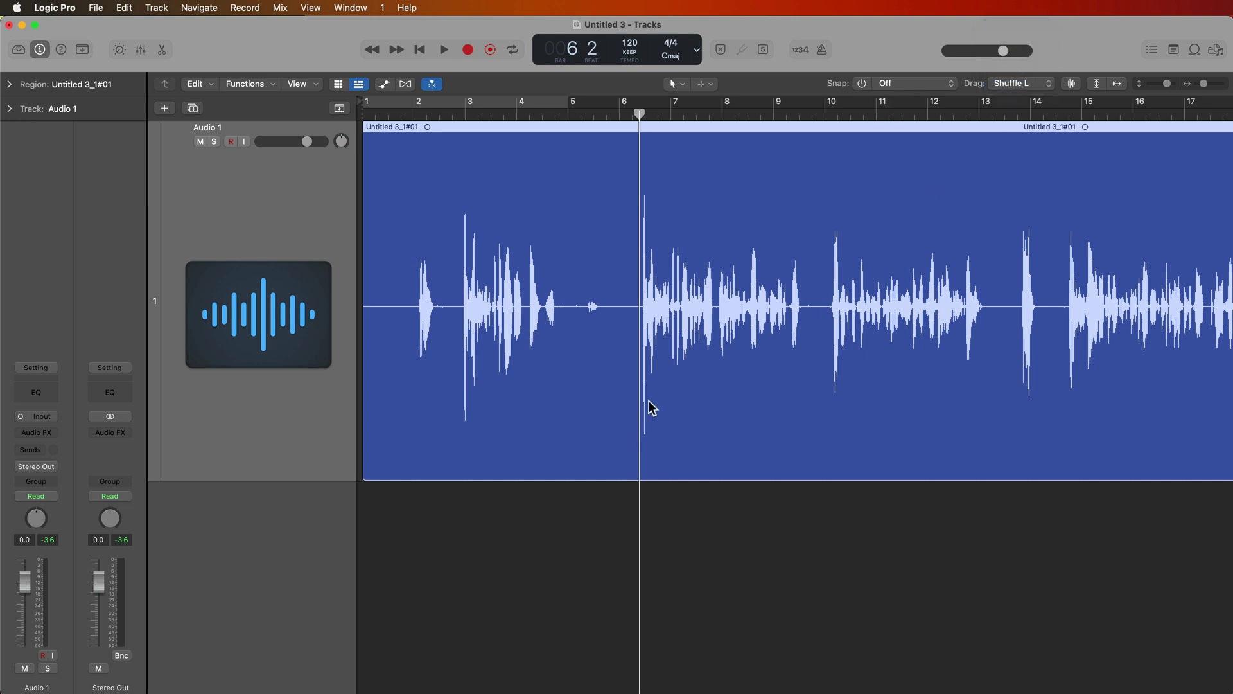
drag(639, 328, 350, 339)
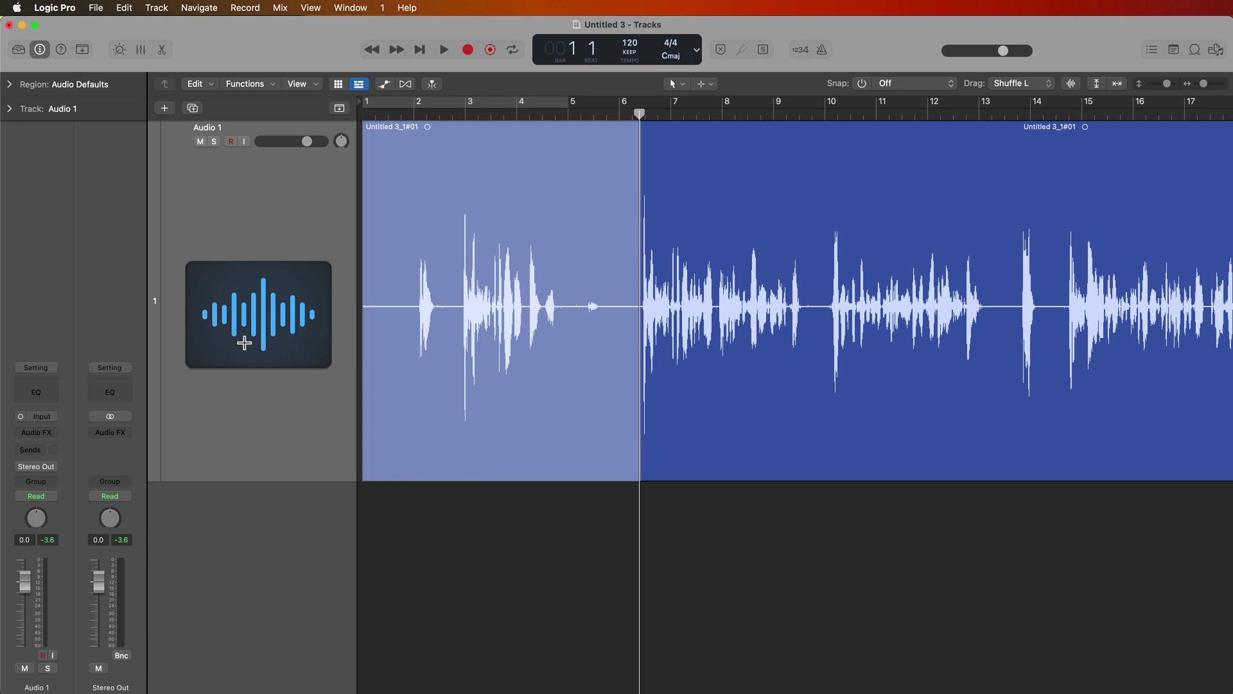
key(Delete)
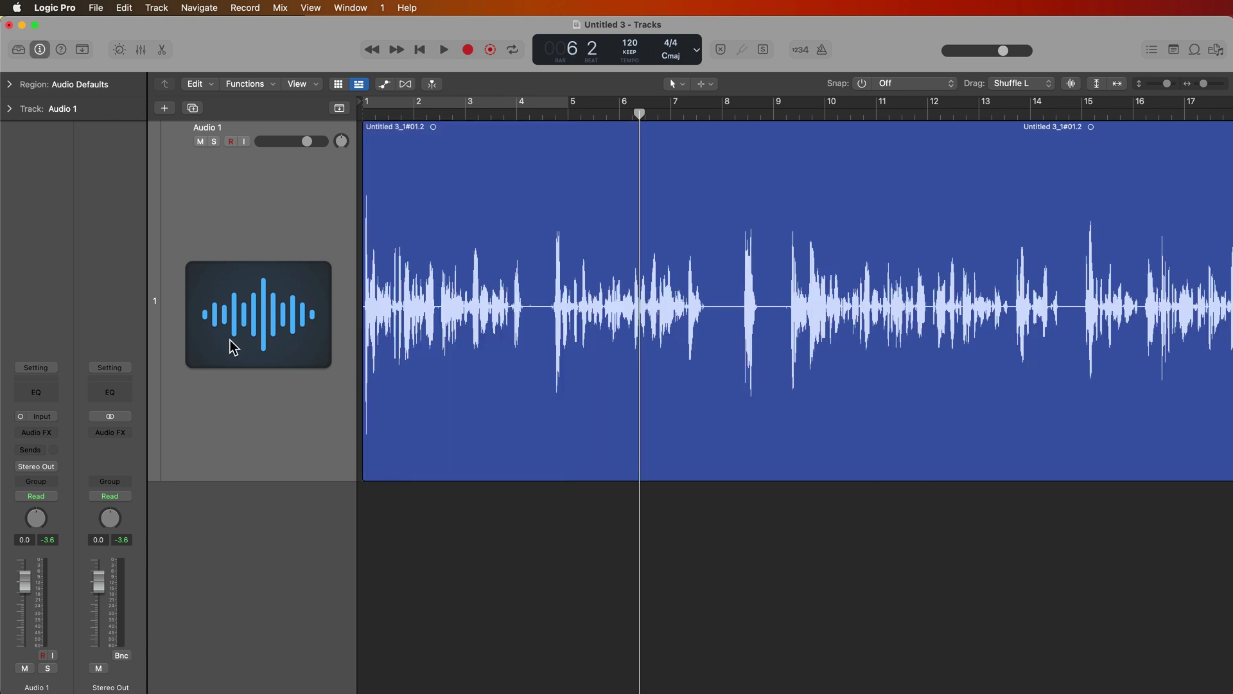
Play the shortened dialogue from bar 1 through to bar 5 to audition the new opening.
key(Return)
key(super+Right)
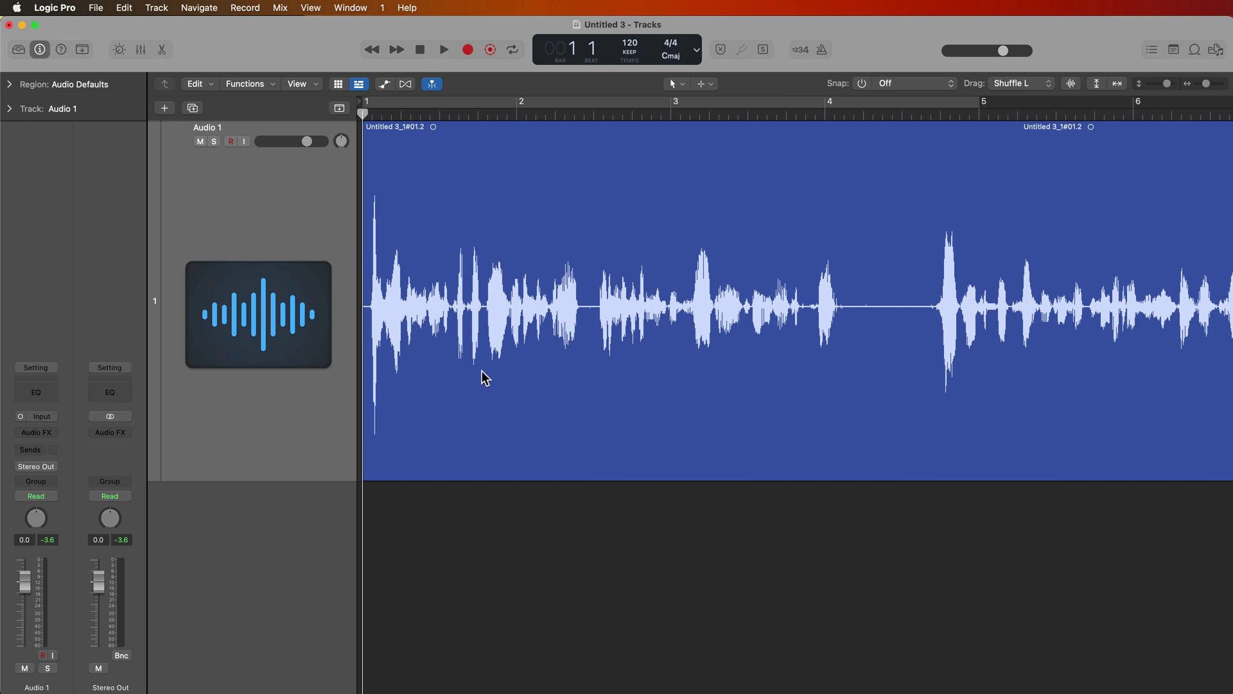
key(space)
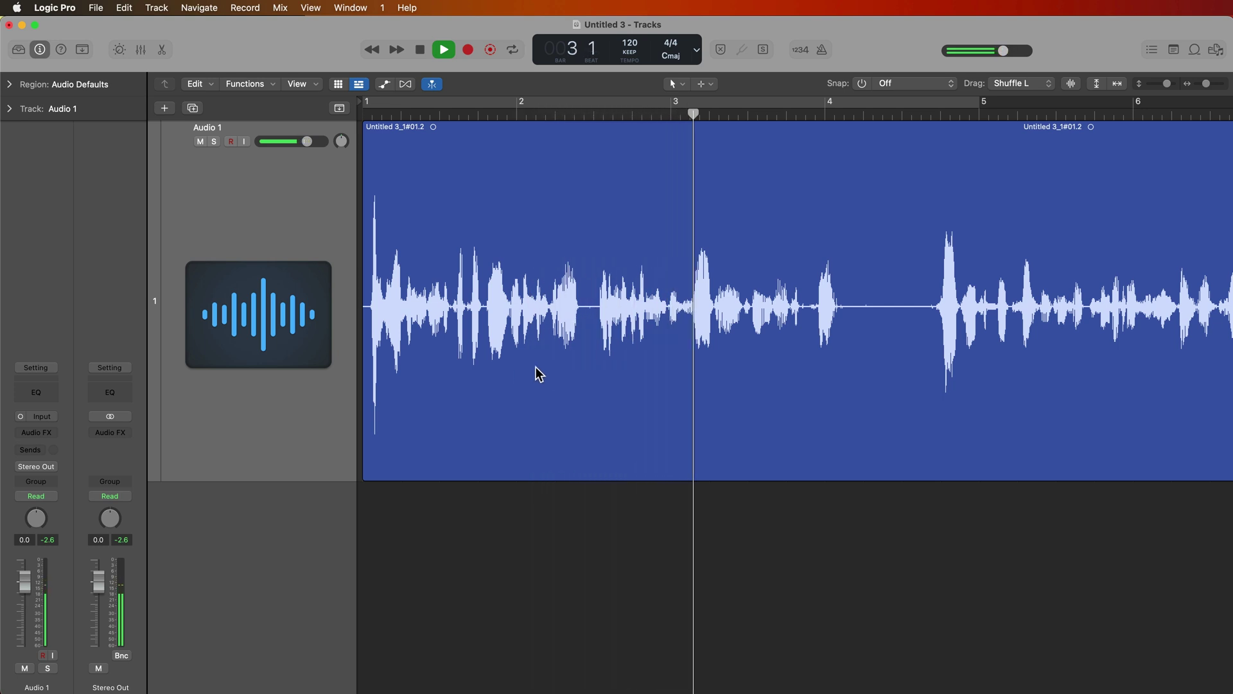
scroll(534, 367, right, 5)
scroll(533, 372, right, 3)
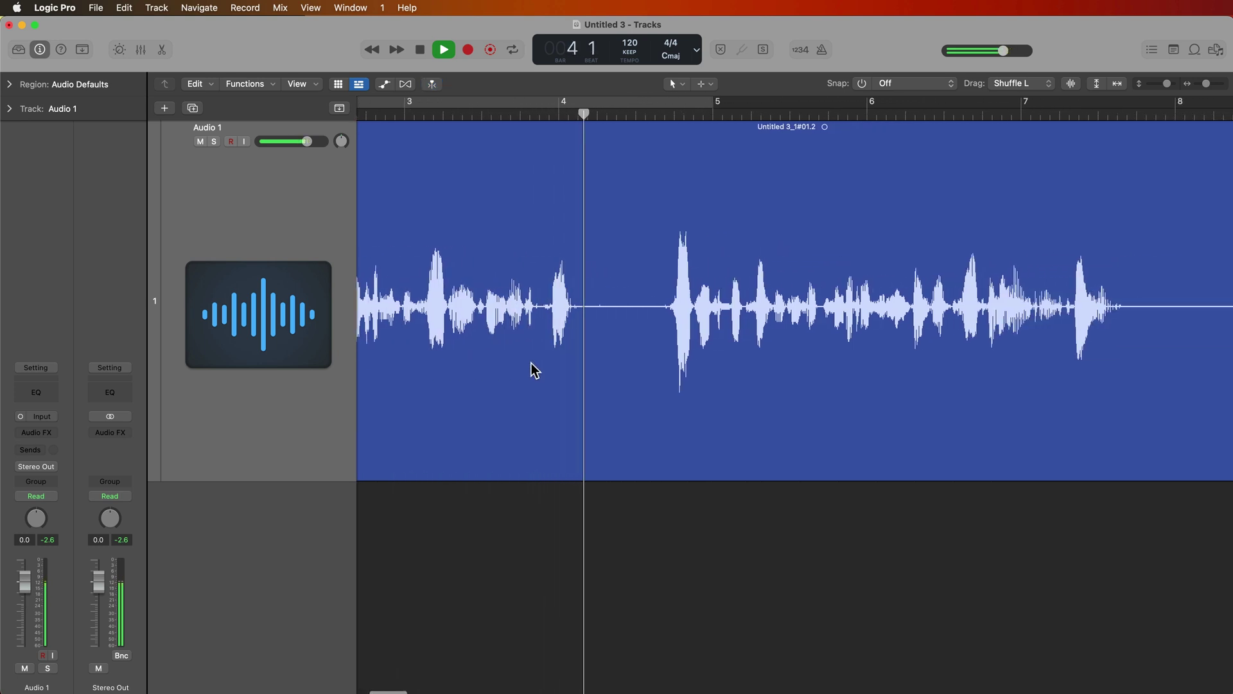
key(space)
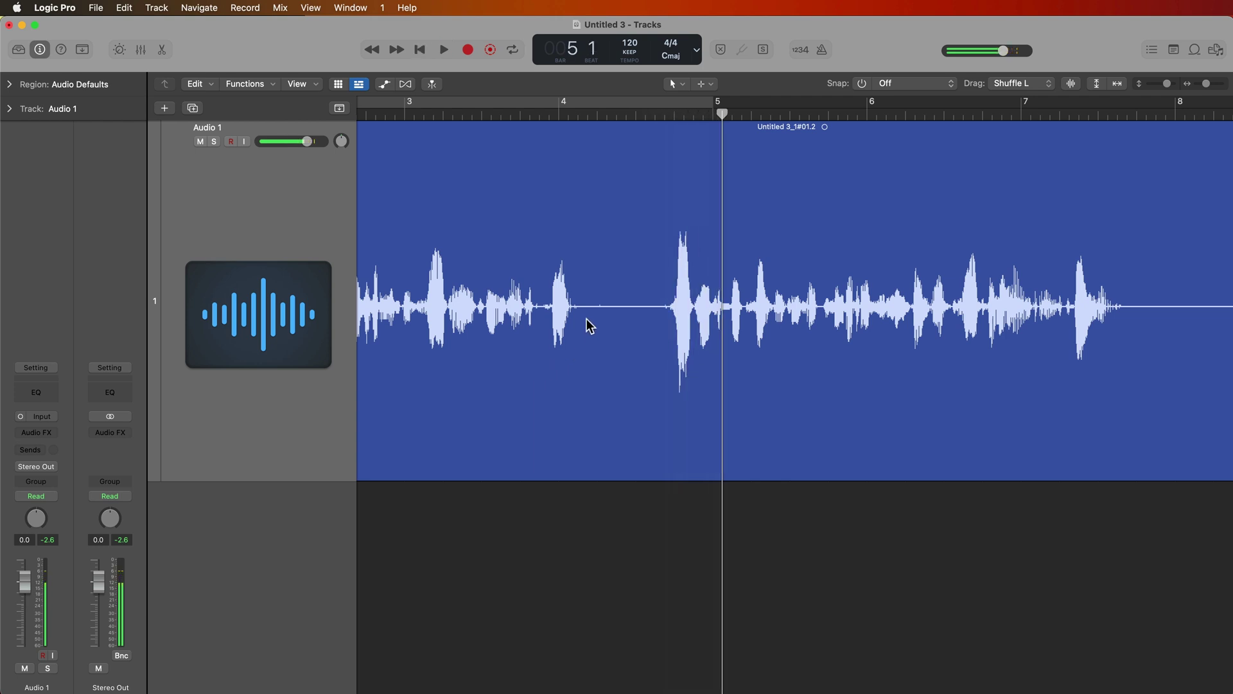
Delete the silent gap between bars 4 and 5, and the stray word with its surrounding silence between bars 7 and 9.
drag(588, 318, 661, 334)
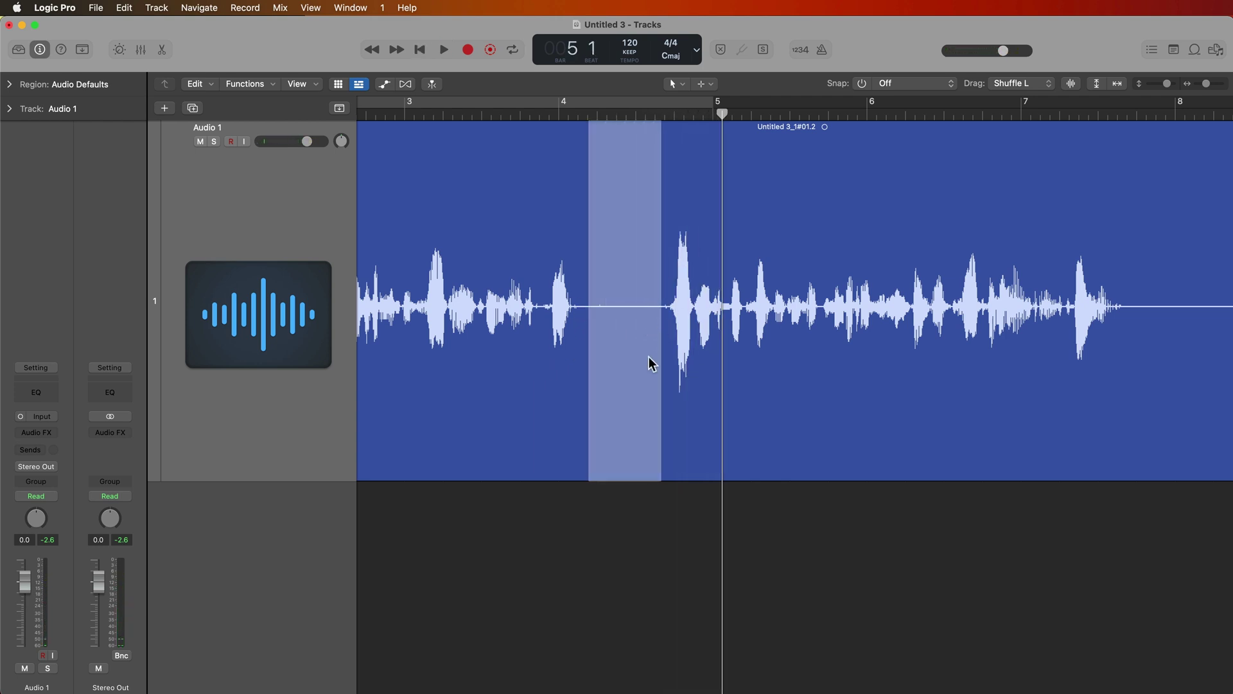
key(Delete)
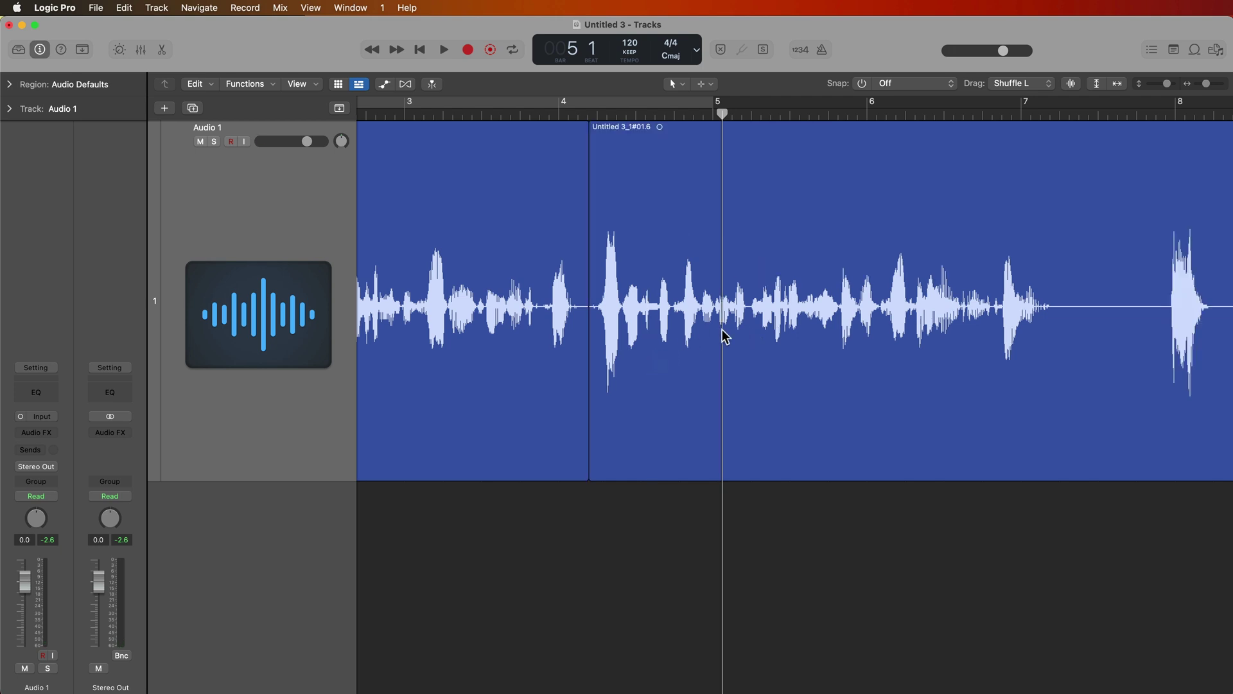
scroll(545, 350, right, 2)
scroll(545, 350, right, 6)
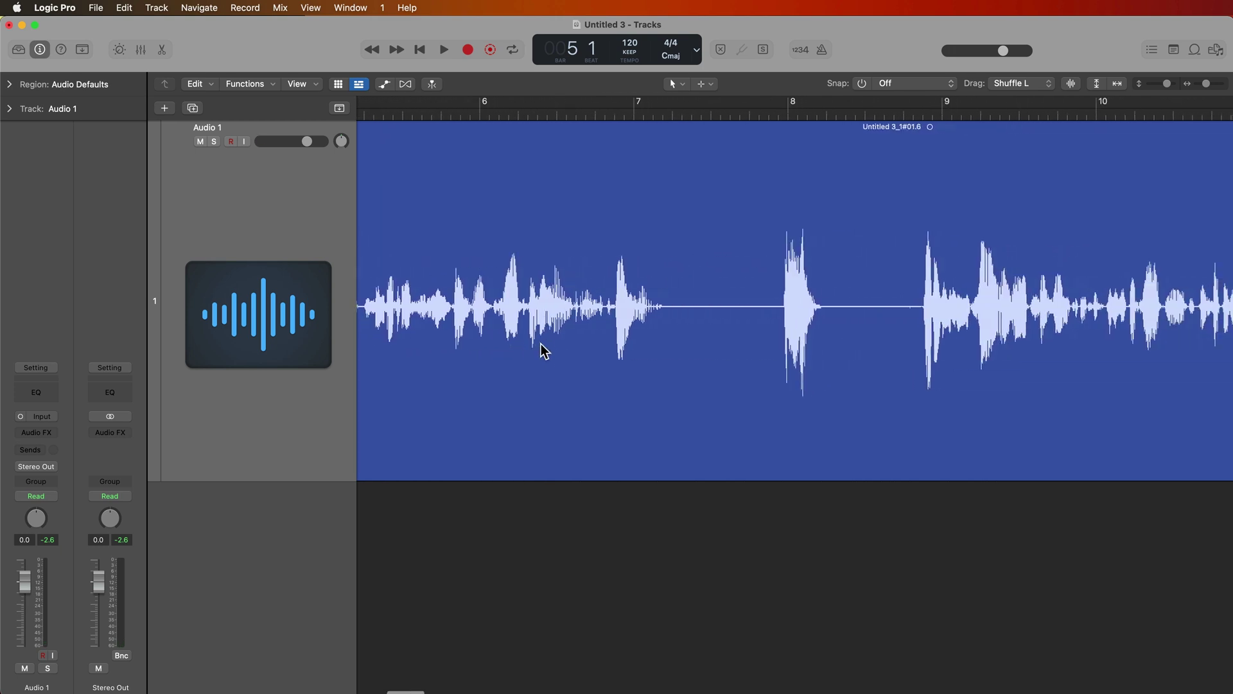
drag(670, 310, 915, 350)
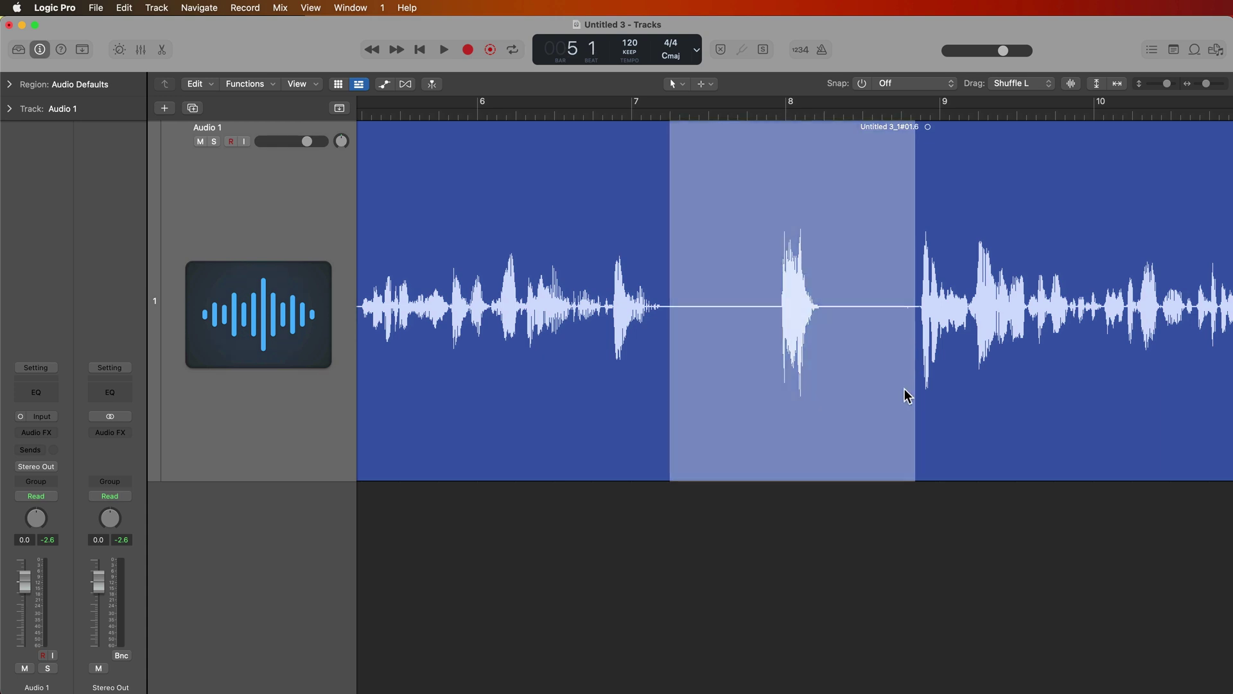
key(Delete)
Delete the short silent gap just before bar 10 between the two spoken phrases.
scroll(904, 388, right, 10)
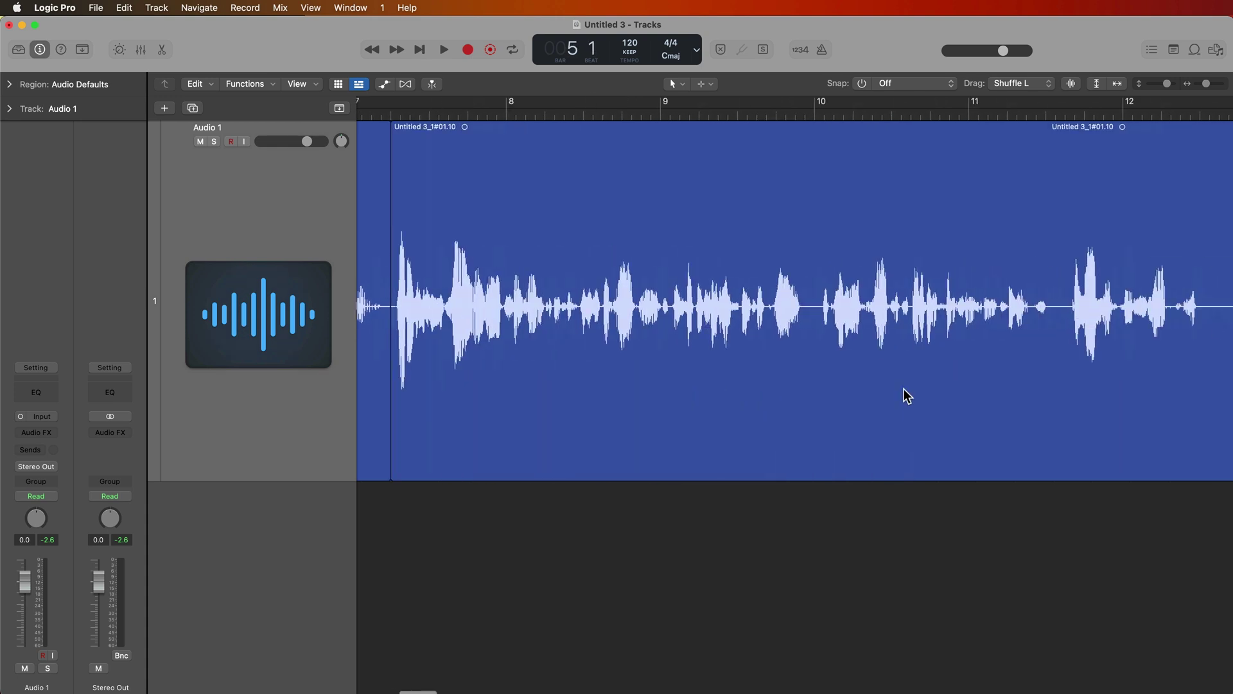
drag(637, 320, 645, 327)
key(Delete)
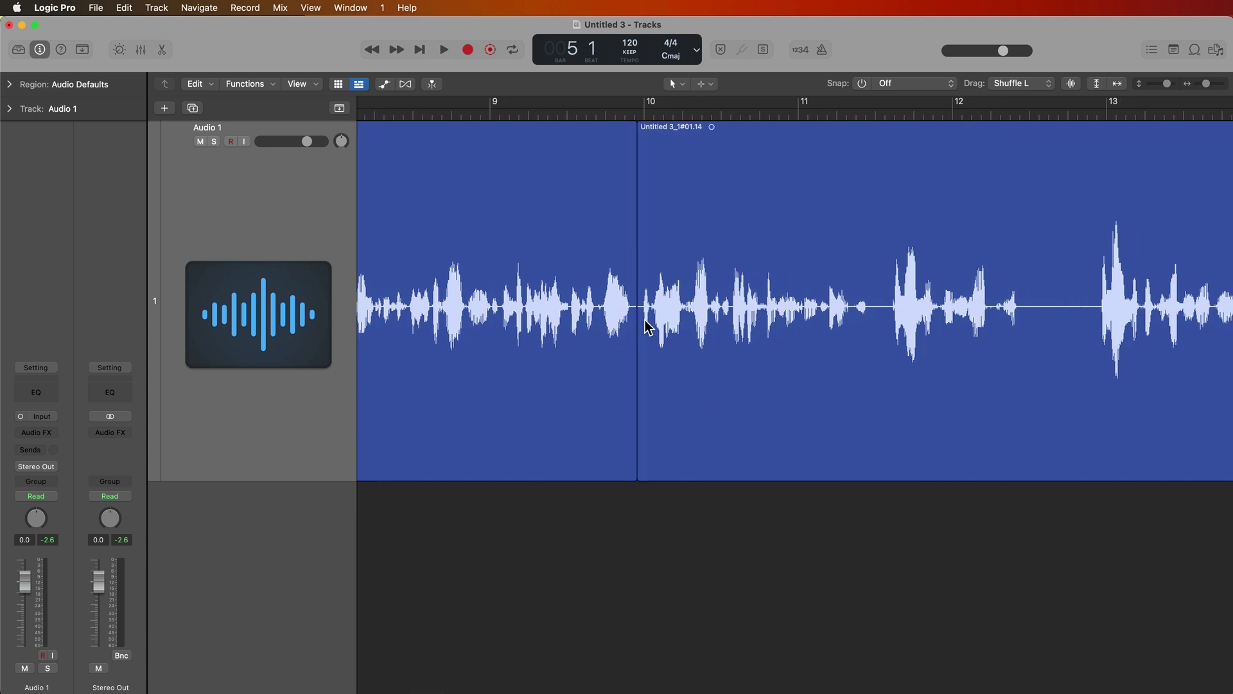
Play the edited dialogue from the beginning to past bar 12, following the playhead to check the joins.
key(Return)
key(space)
key(super+Left)
key(super+Left)
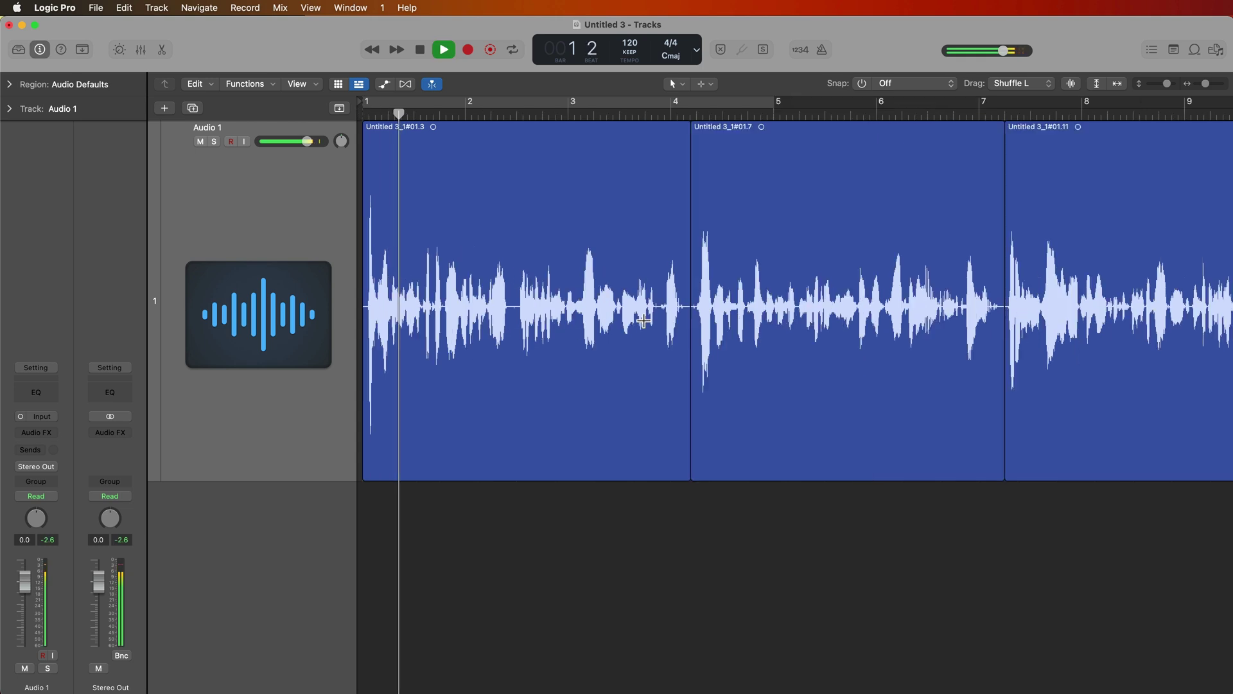
key(super+Left)
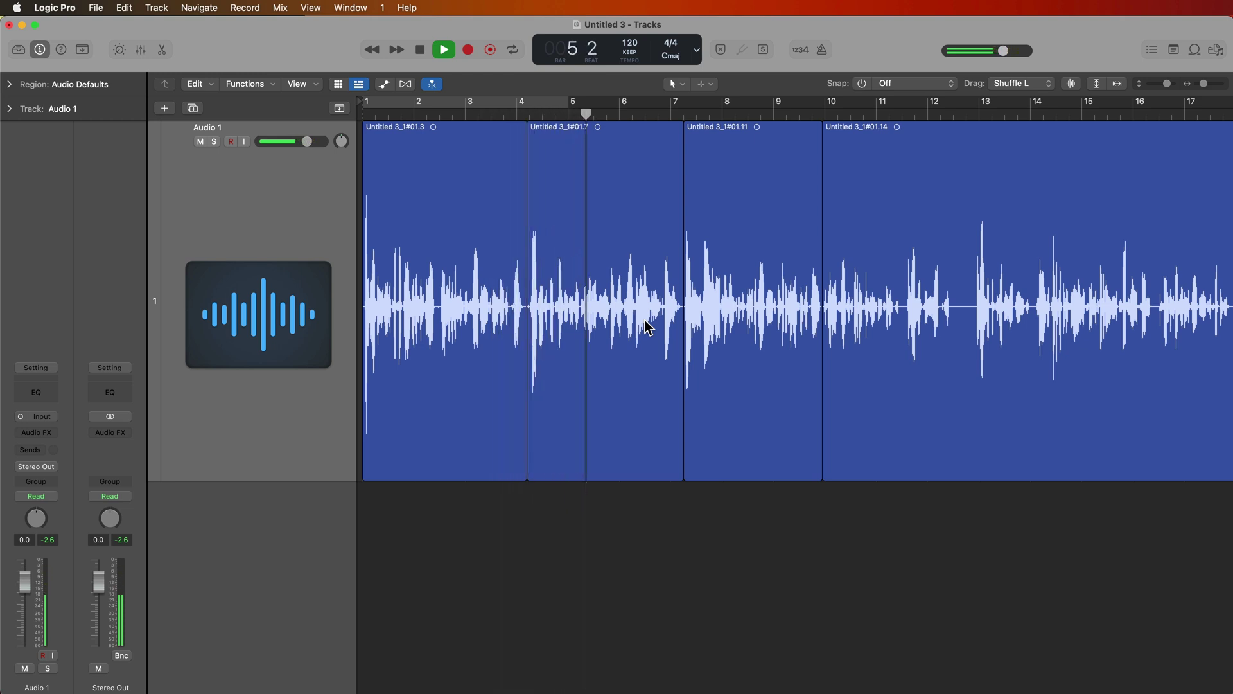
key(super+Right)
key(super+Right)
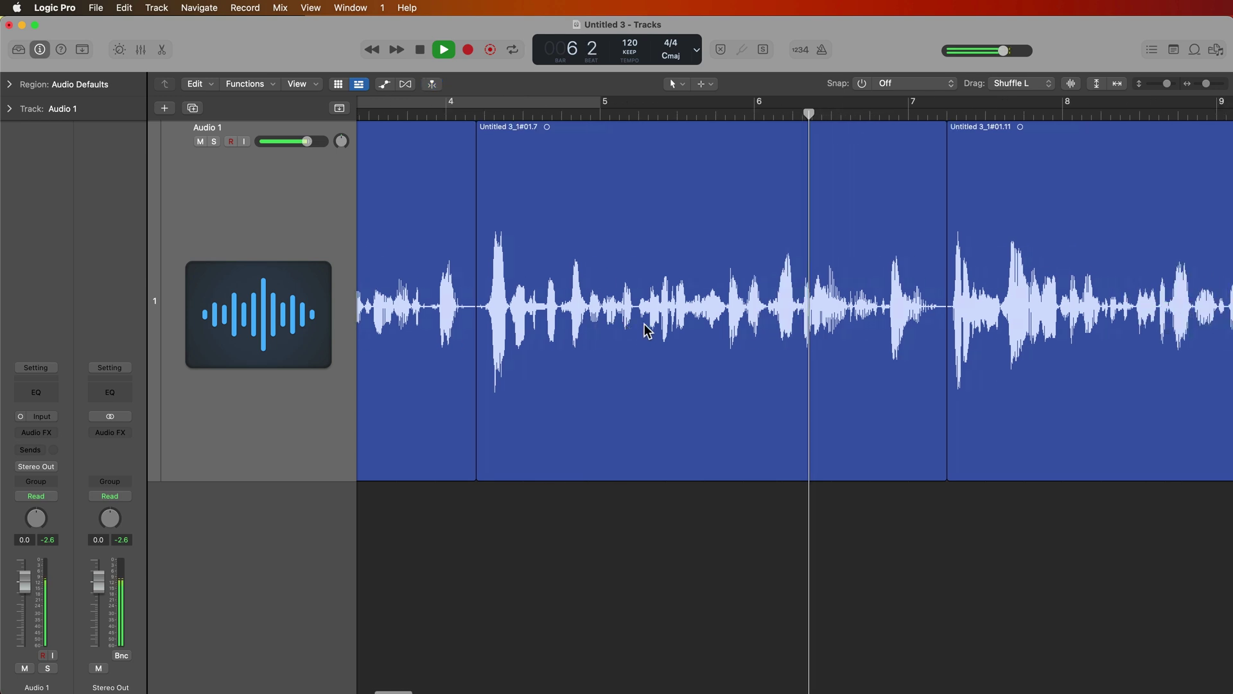
scroll(644, 325, right, 3)
scroll(644, 327, right, 3)
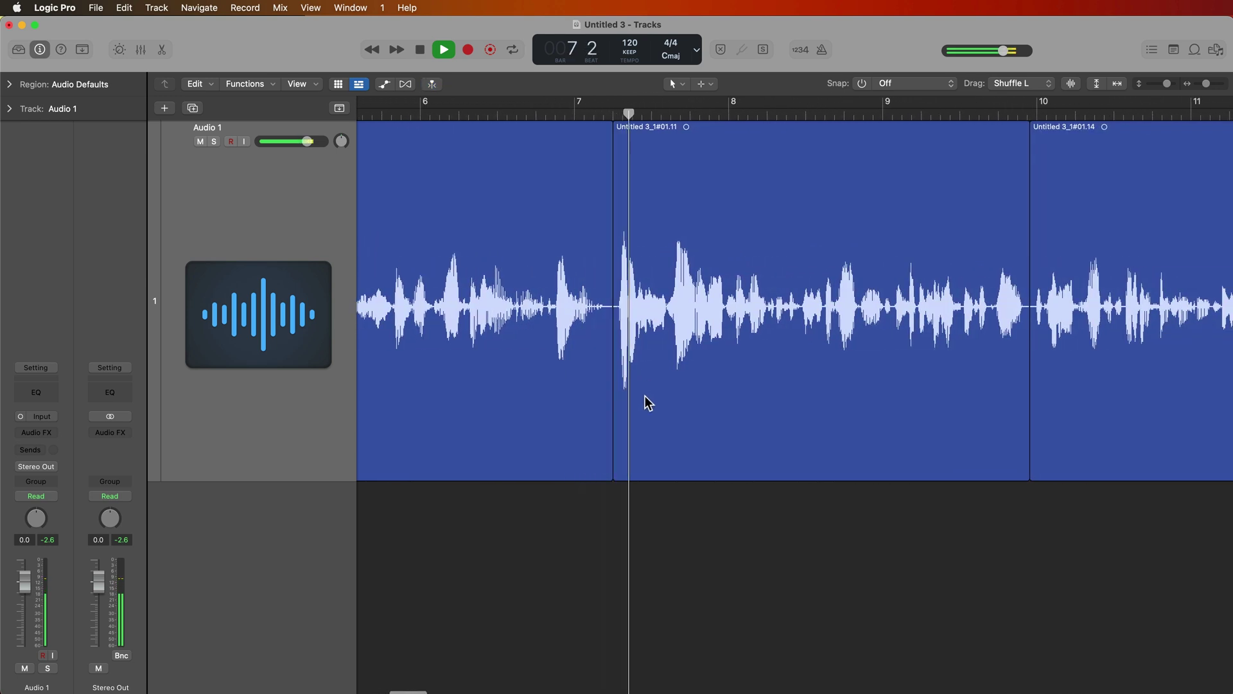
scroll(645, 399, right, 3)
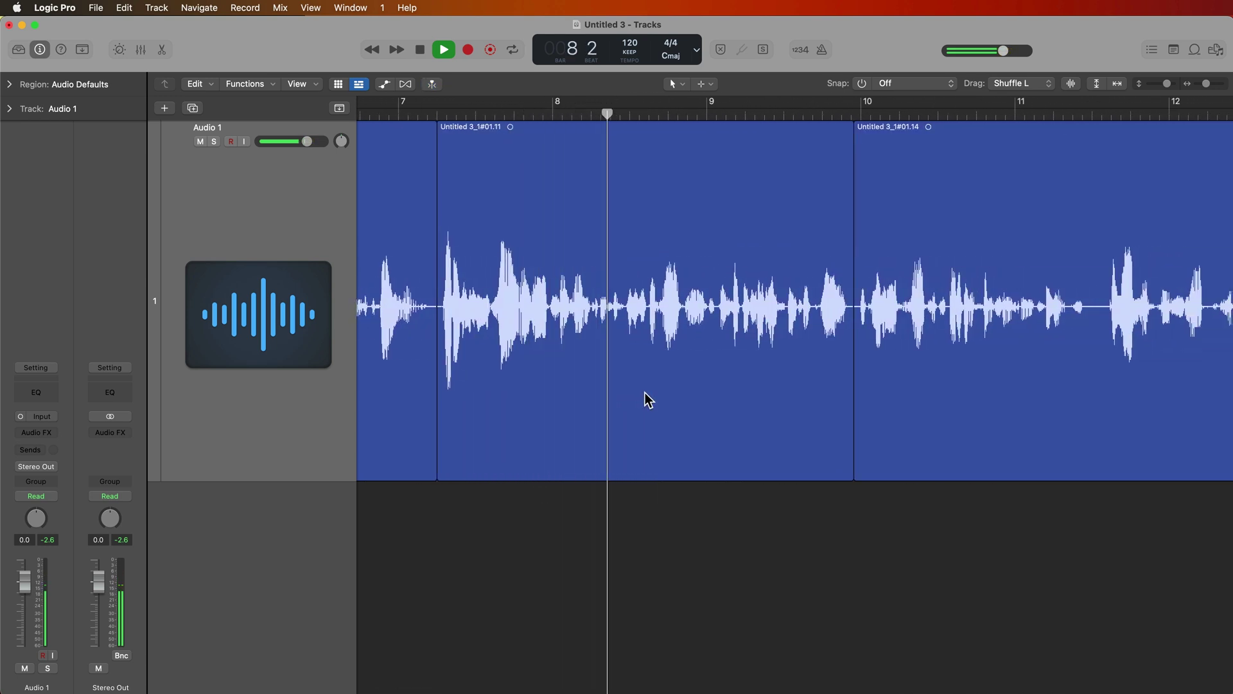
scroll(647, 399, right, 6)
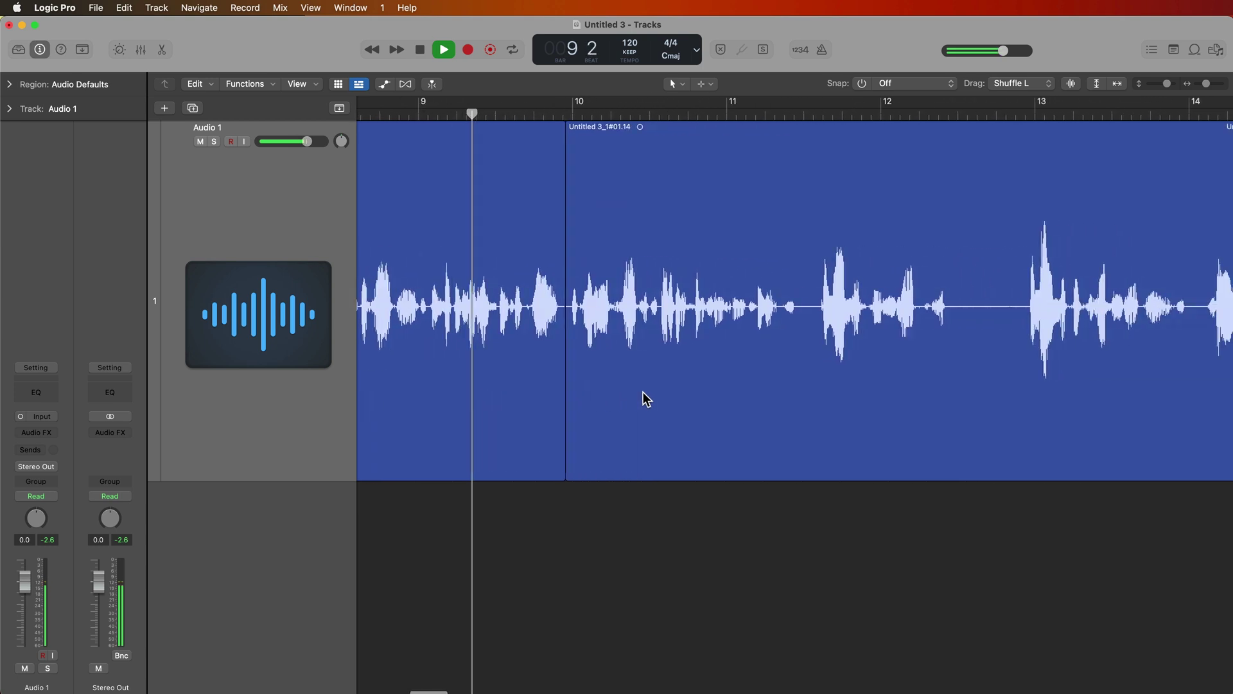
scroll(644, 395, right, 2)
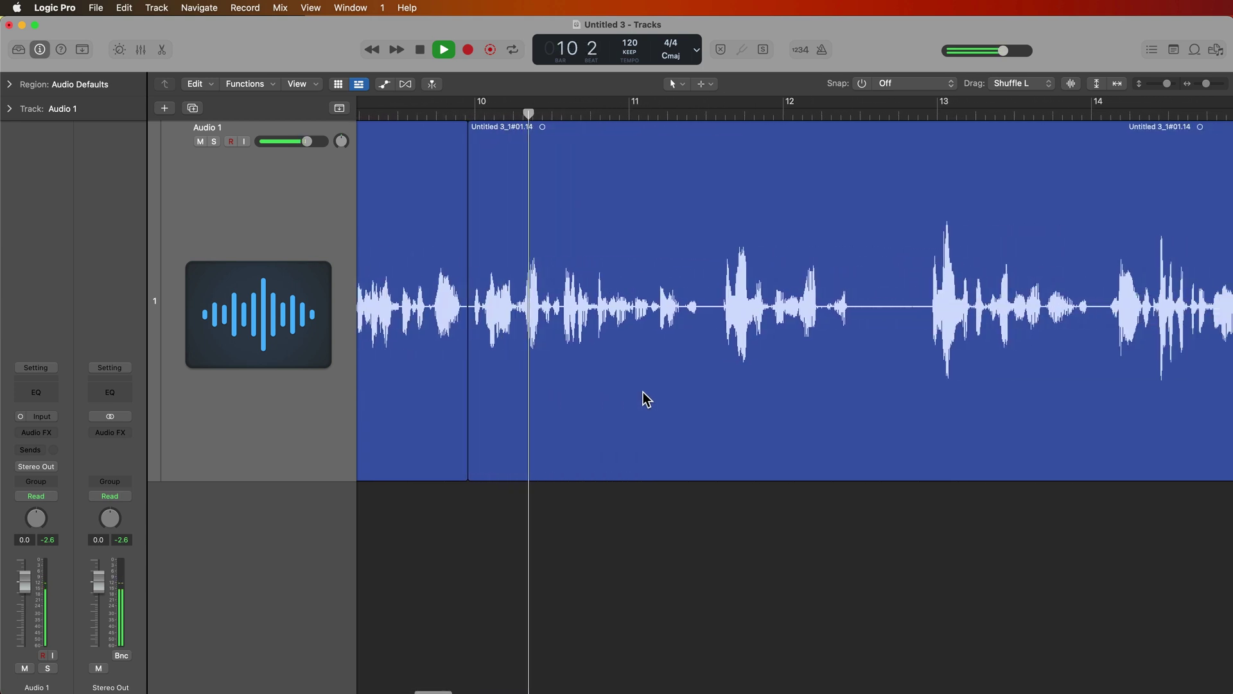
scroll(642, 392, left, 1)
scroll(642, 392, right, 3)
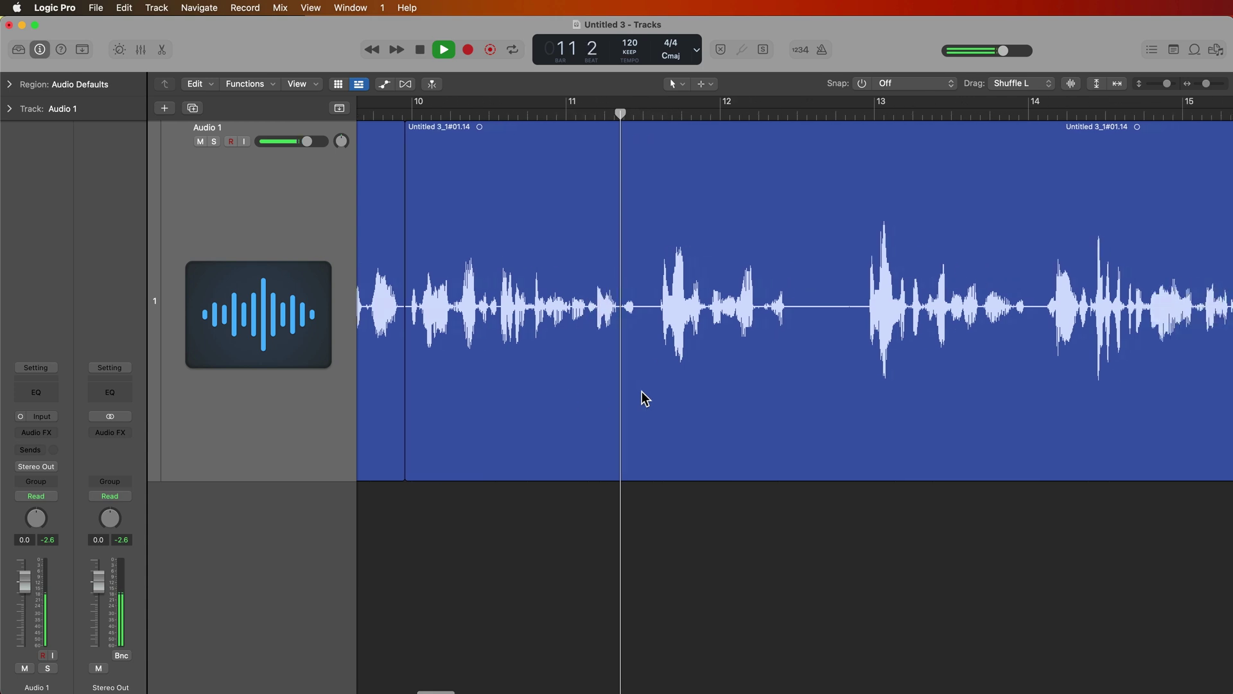
scroll(641, 391, right, 2)
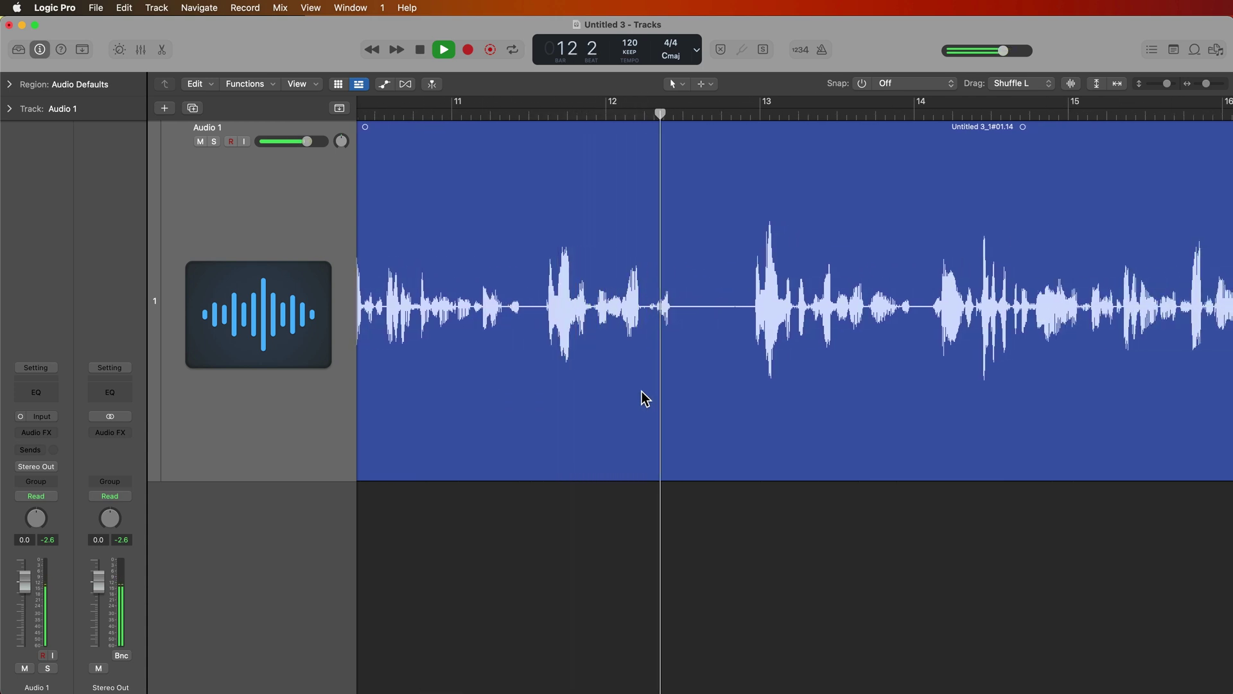
Stop playback and delete the unwanted phrase from about halfway through bar 11 to just before bar 13.
key(space)
drag(526, 312, 751, 366)
key(Delete)
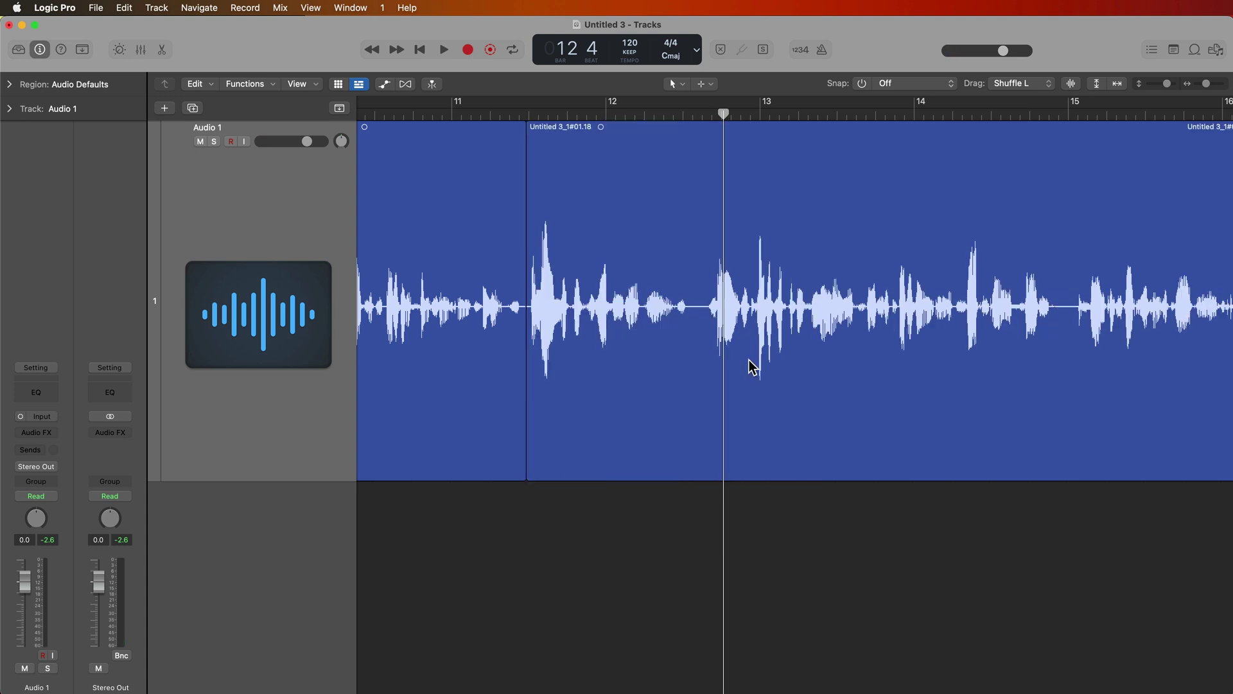
Play the dialogue from just after bar 11 to audition the new join and the phrases up to bar 15.
click(490, 116)
key(space)
scroll(508, 257, right, 5)
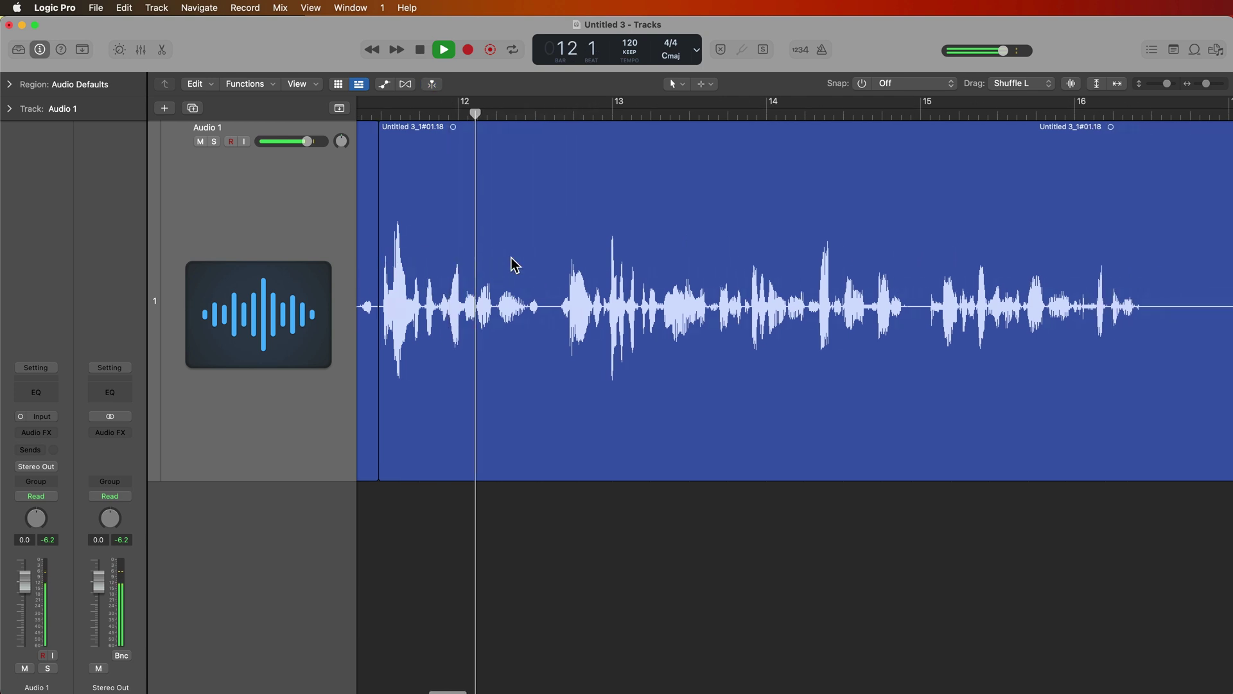
scroll(513, 264, right, 3)
scroll(510, 263, right, 4)
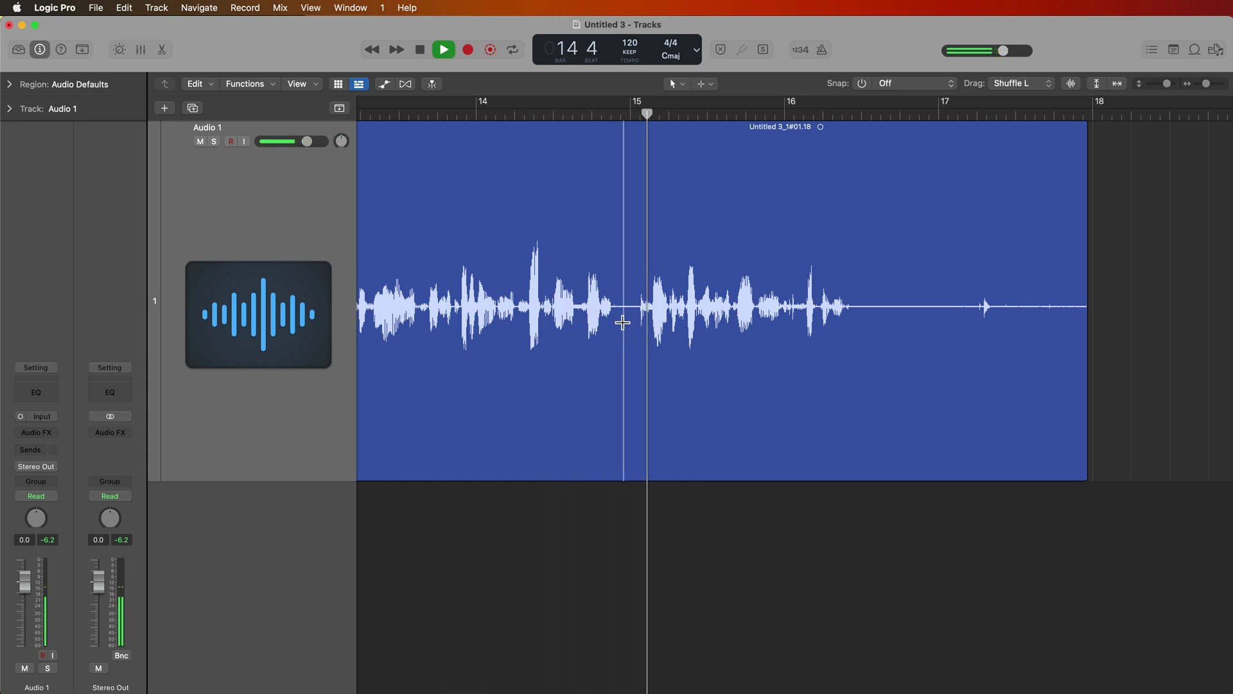
Delete the short gap just before bar 15 and the trailing silence after the last phrase, then return the stopped playhead to bar 1.
drag(623, 321, 635, 321)
key(Delete)
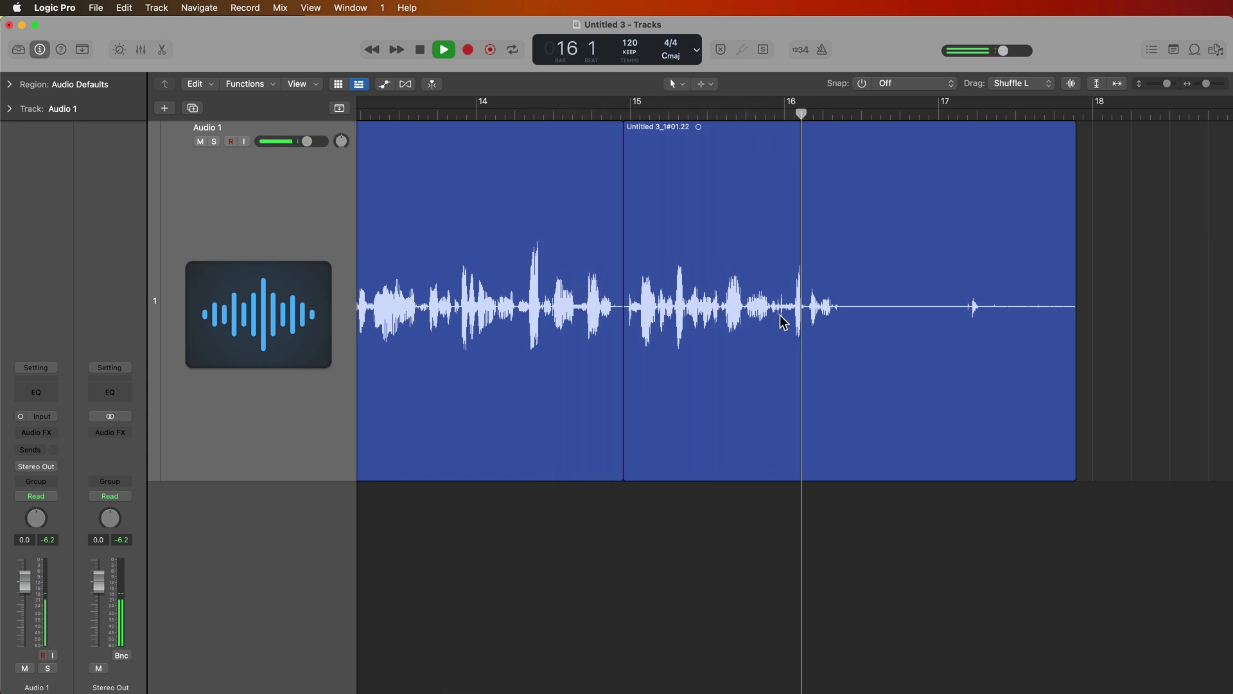
drag(855, 298, 1129, 320)
key(space)
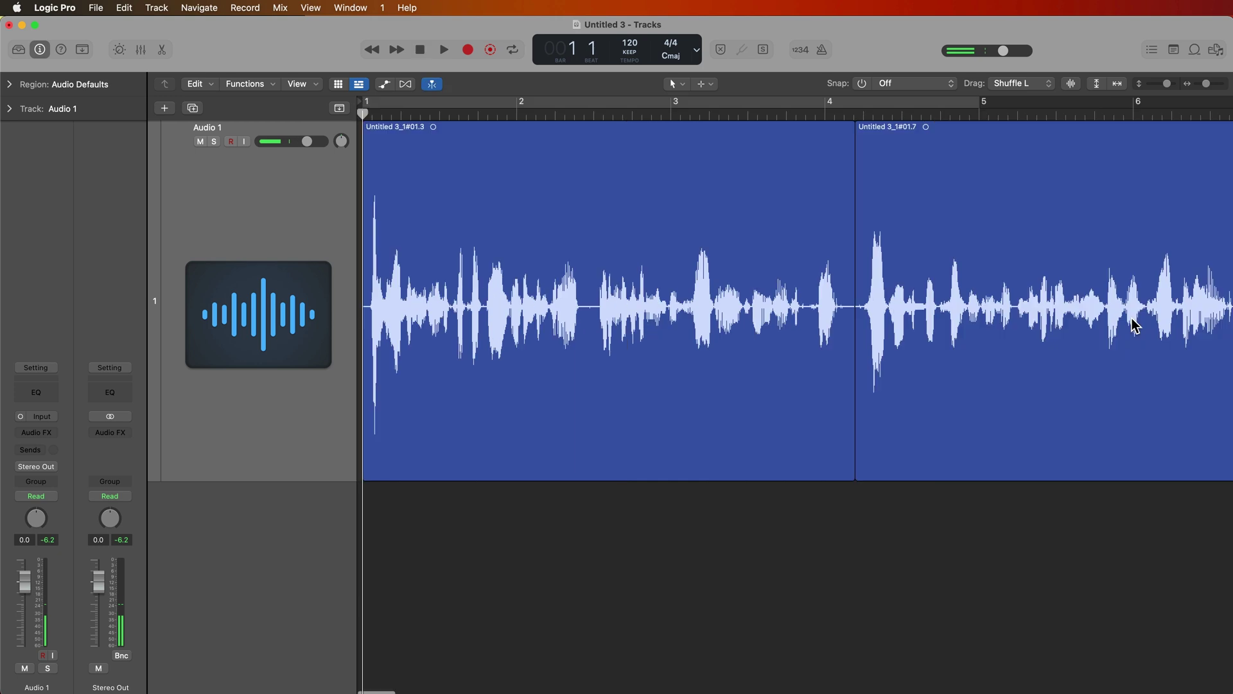
key(super+Left)
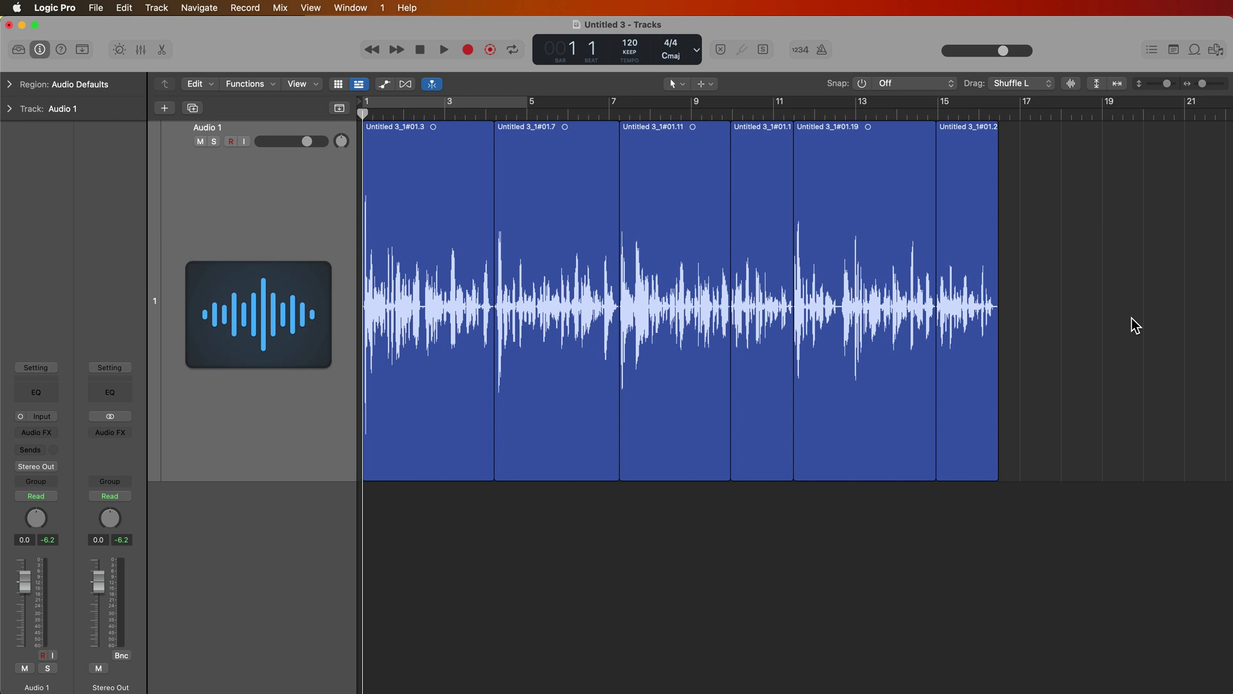
Set the drag mode to X-Fade and spread out the last four regions, starting them near bars 8, 11, 14 and 18.4.
drag(973, 393, 1075, 385)
drag(768, 379, 910, 385)
click(1047, 86)
click(1028, 56)
drag(896, 252, 800, 254)
drag(983, 273, 942, 278)
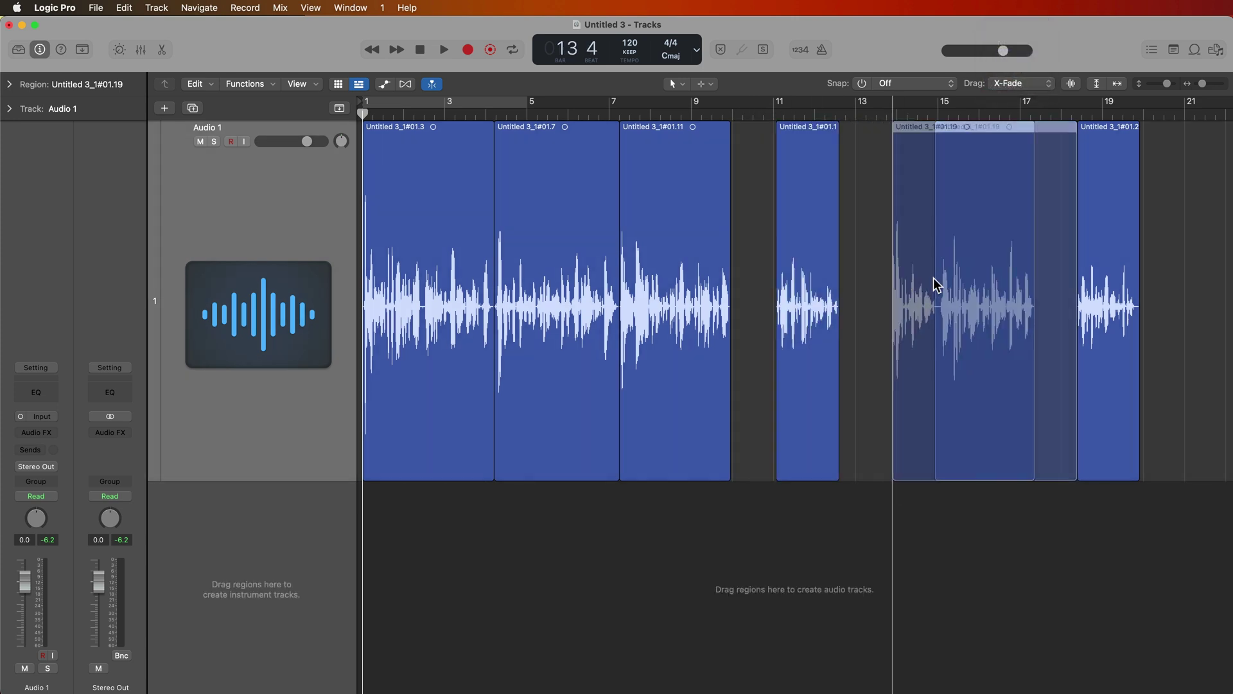
drag(697, 329, 724, 330)
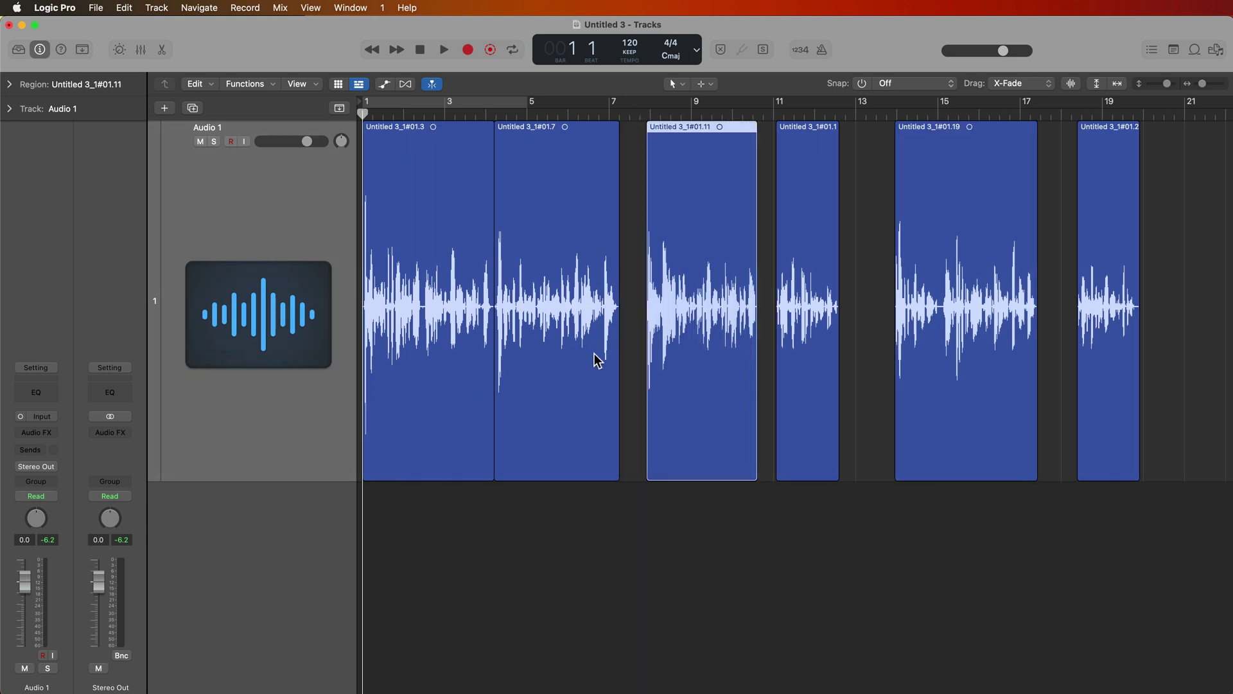
Move the last five regions about one bar later as a group, then move all six regions about half a bar later.
drag(1167, 303, 614, 356)
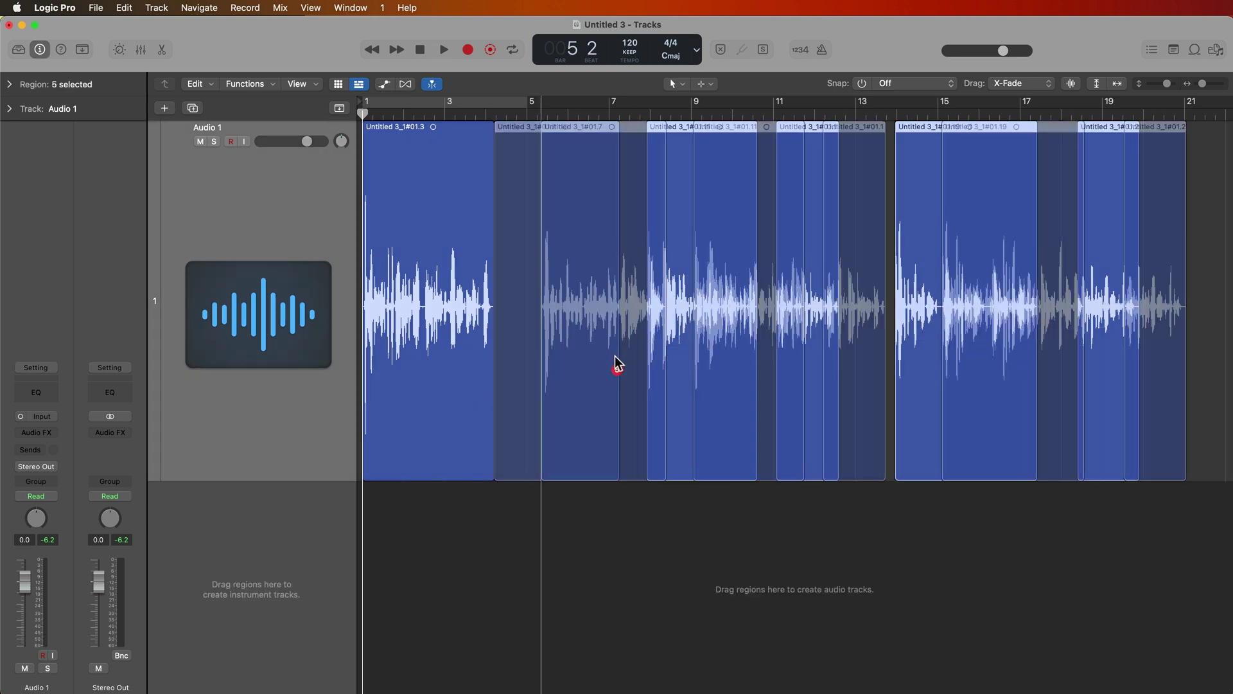
click(657, 507)
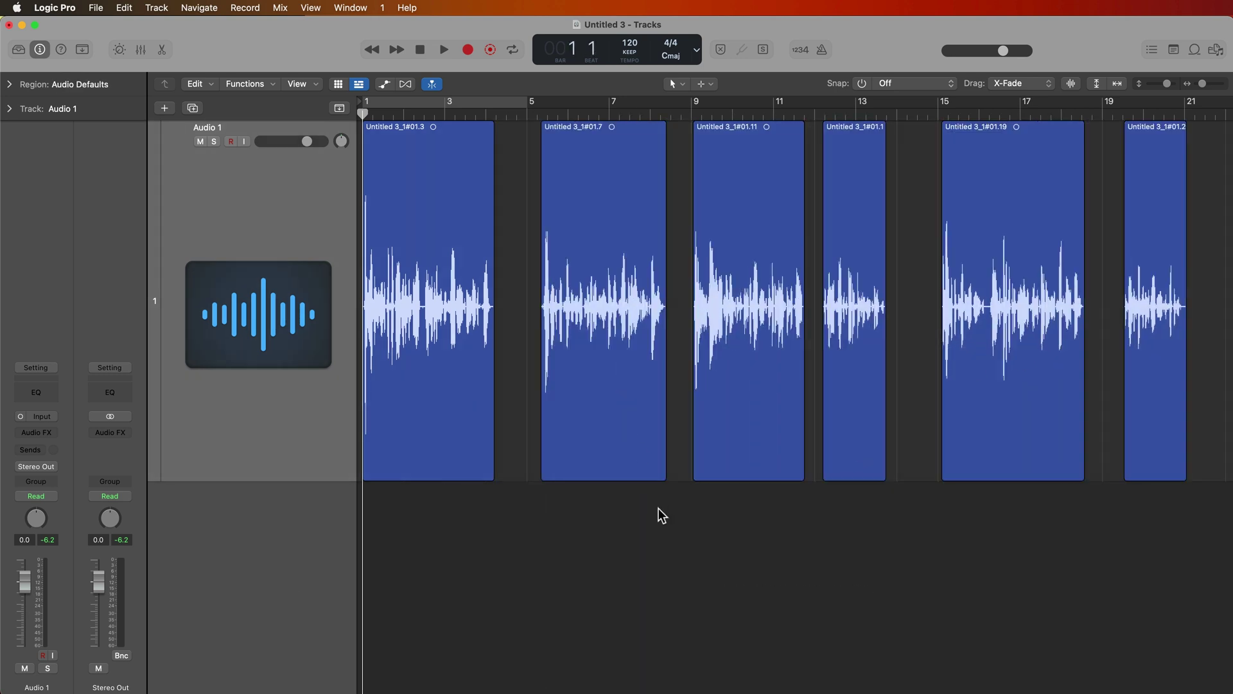
drag(443, 530, 1192, 430)
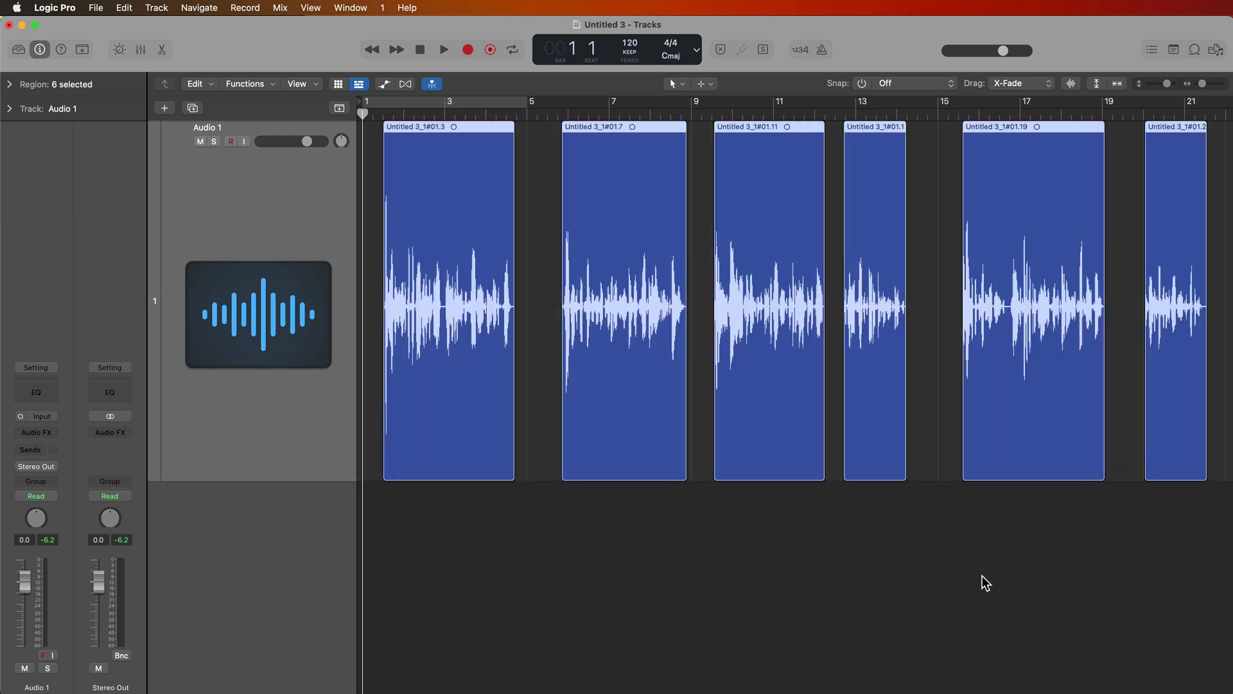
click(980, 574)
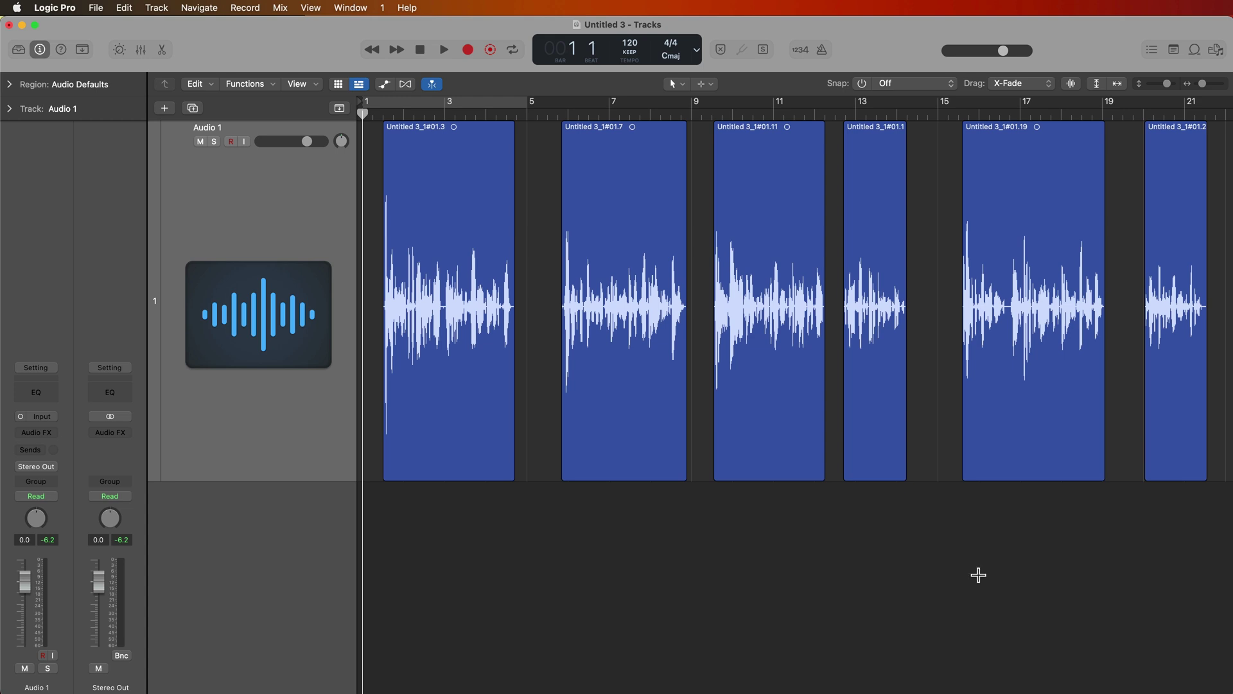
key(super+Left)
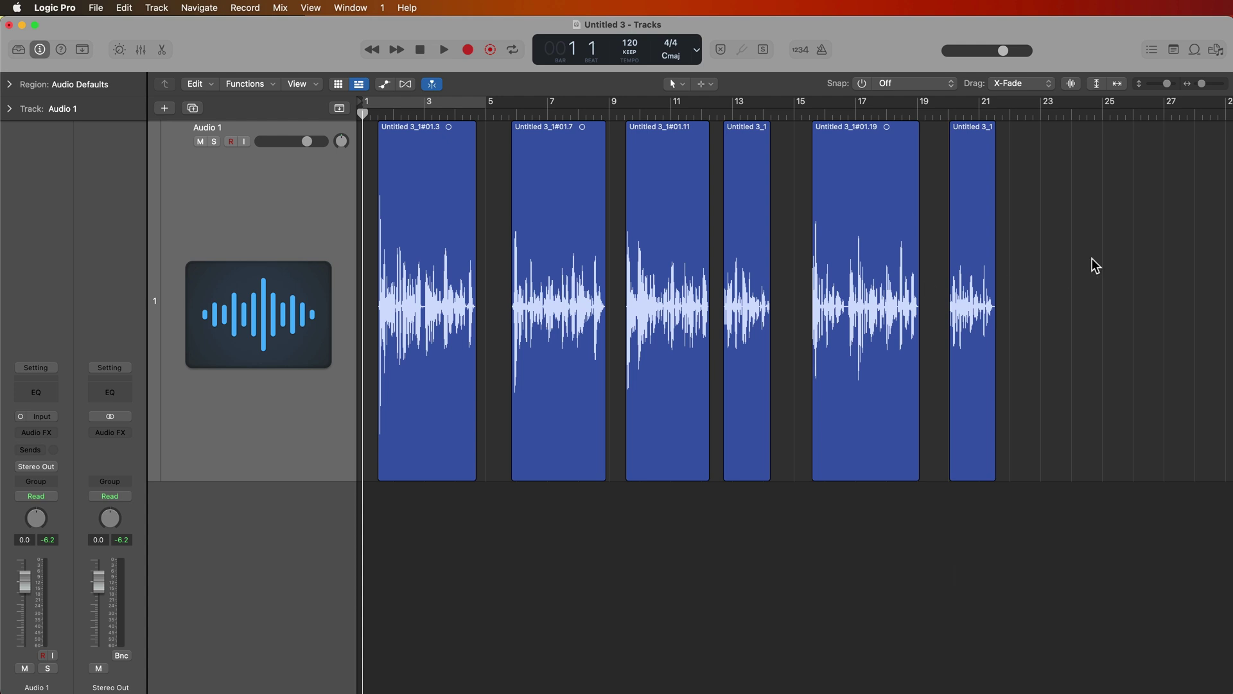
Try shuffling all six regions left to close their gaps, then undo the shuffle.
drag(1091, 258, 441, 269)
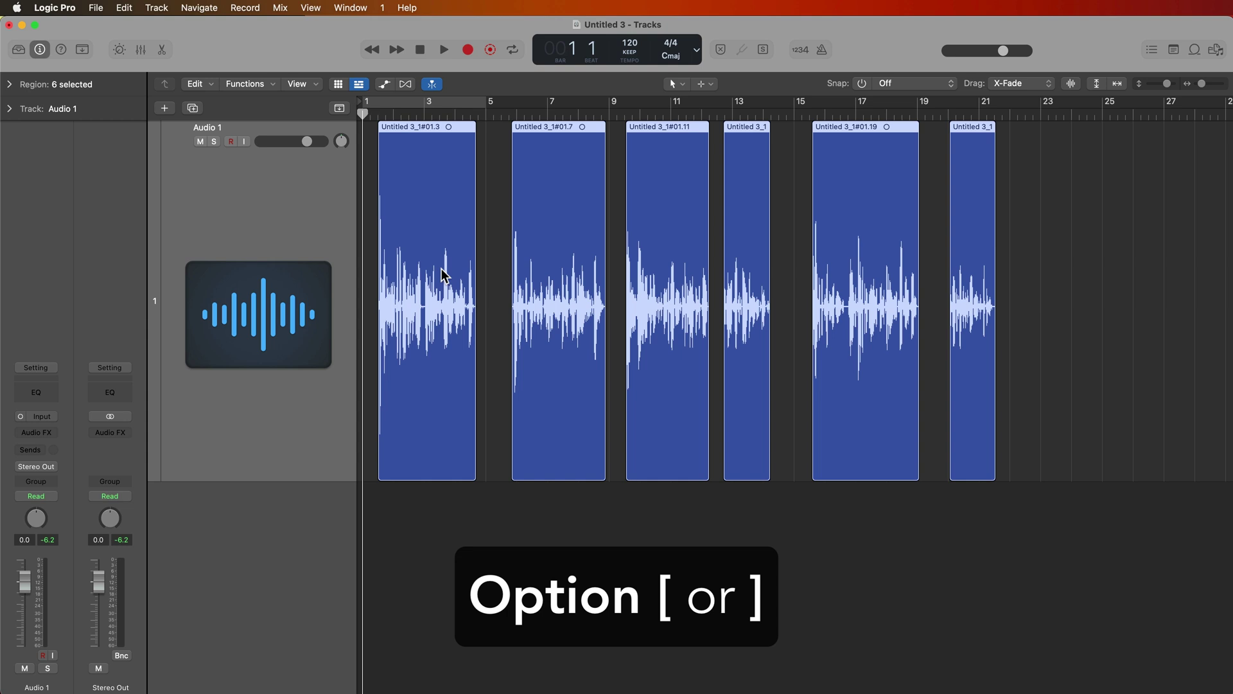
key(alt+bracketleft)
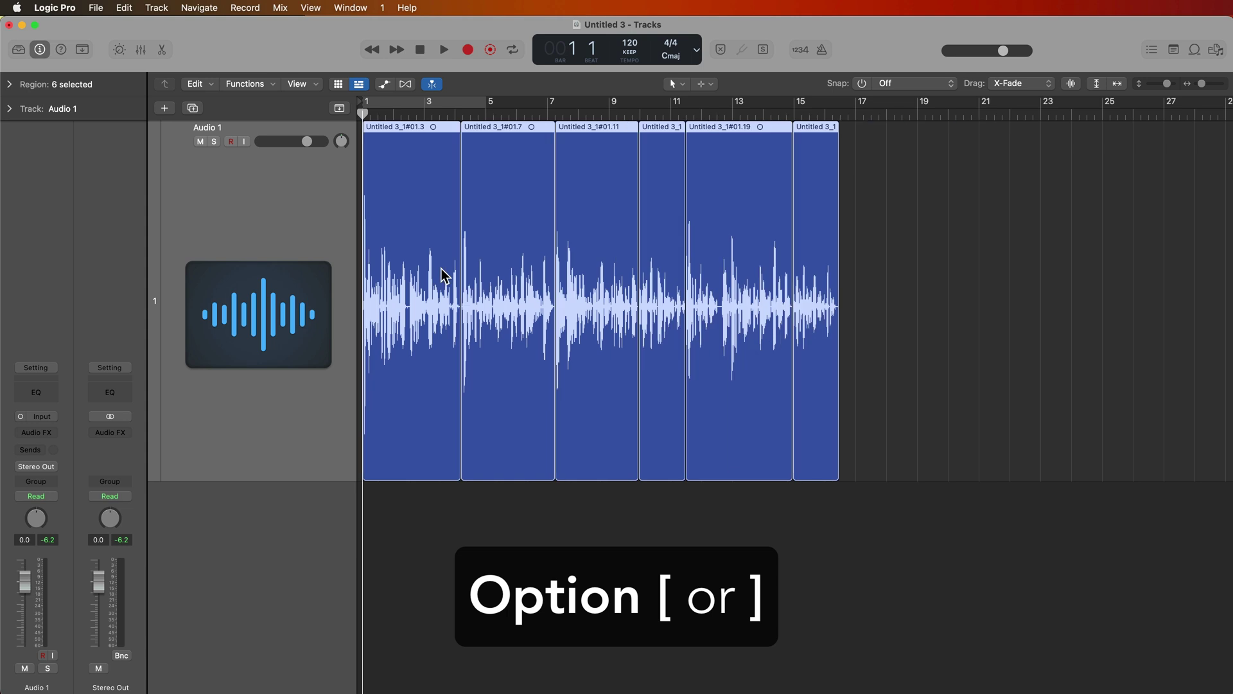
key(super+z)
Try shuffling the first five regions right against the last region, then undo the shuffle.
drag(424, 517, 847, 440)
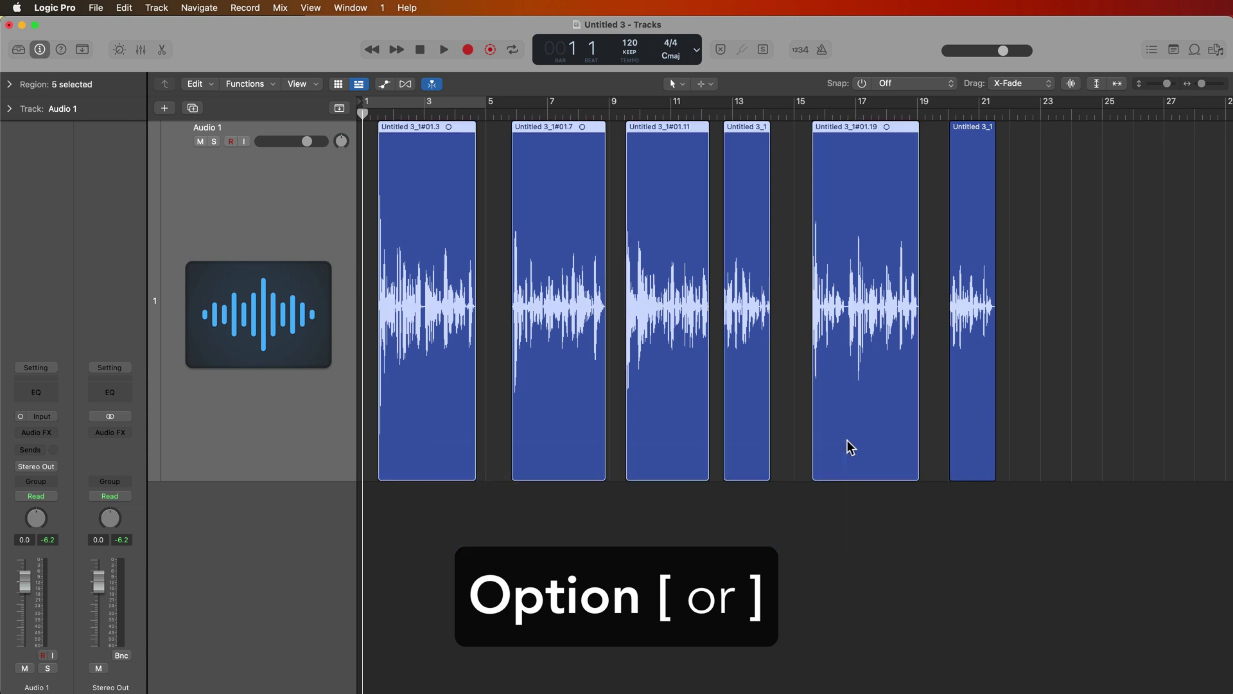
key(alt+bracketright)
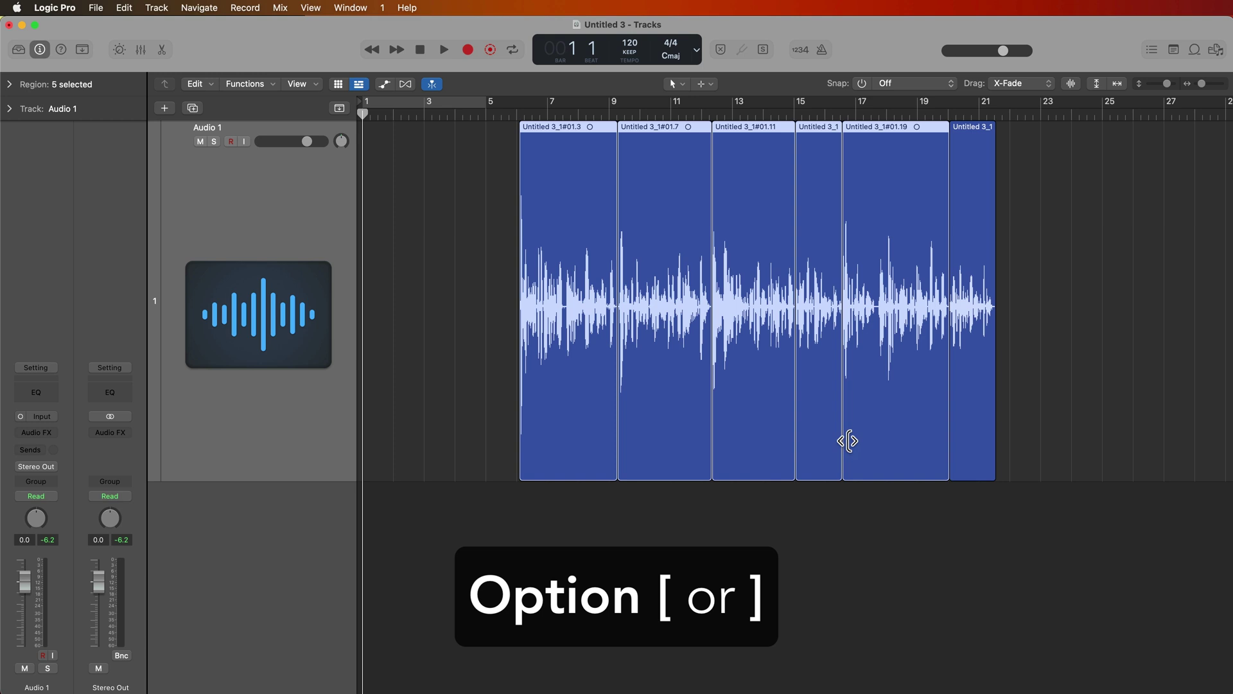
key(super+z)
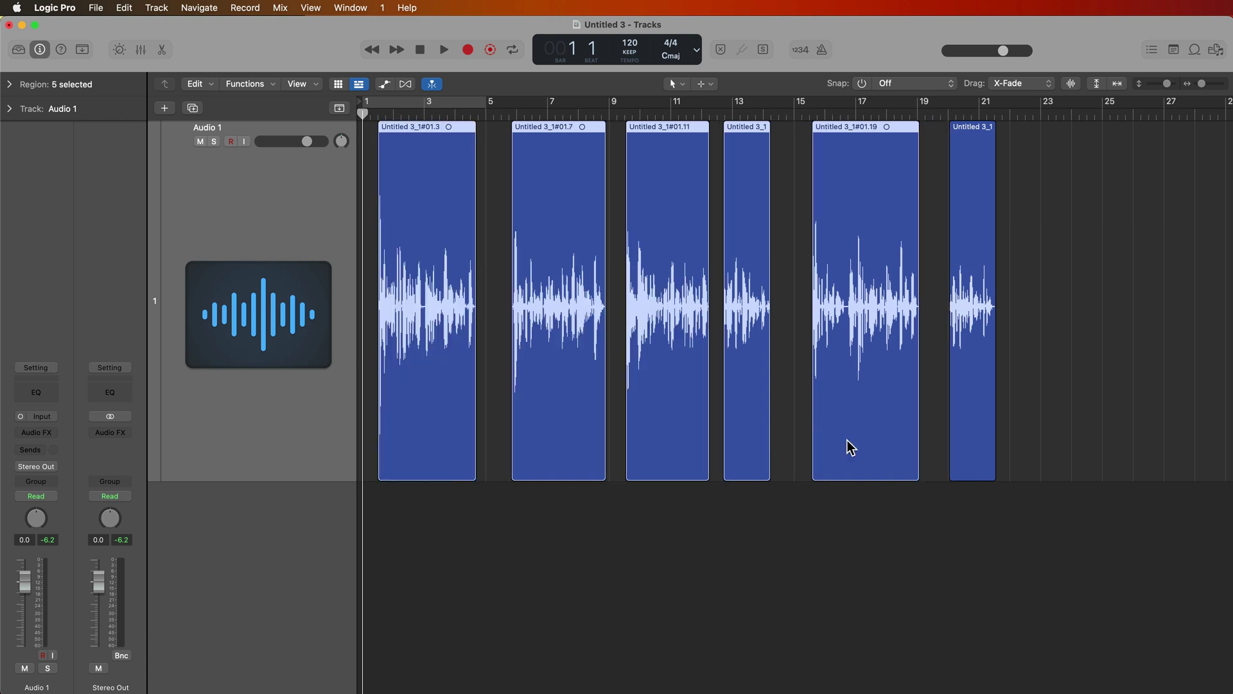
Deselect the regions and review the available drag modes, keeping X-Fade.
click(839, 525)
click(1038, 86)
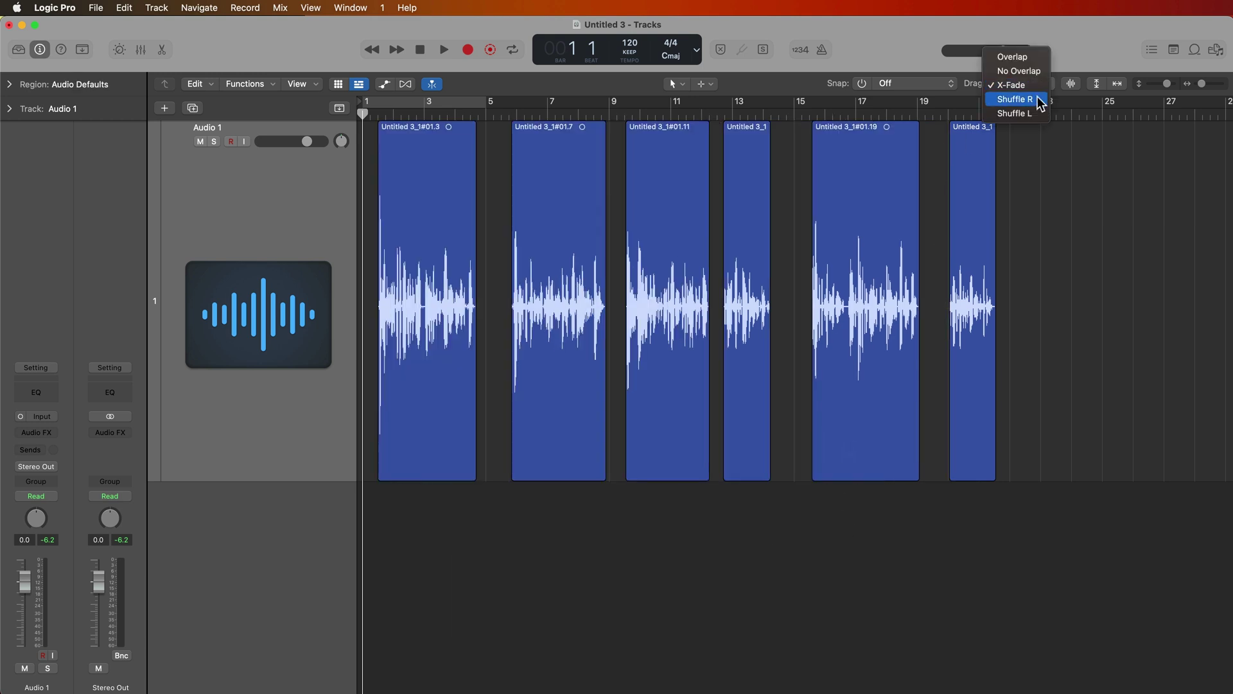
click(1055, 168)
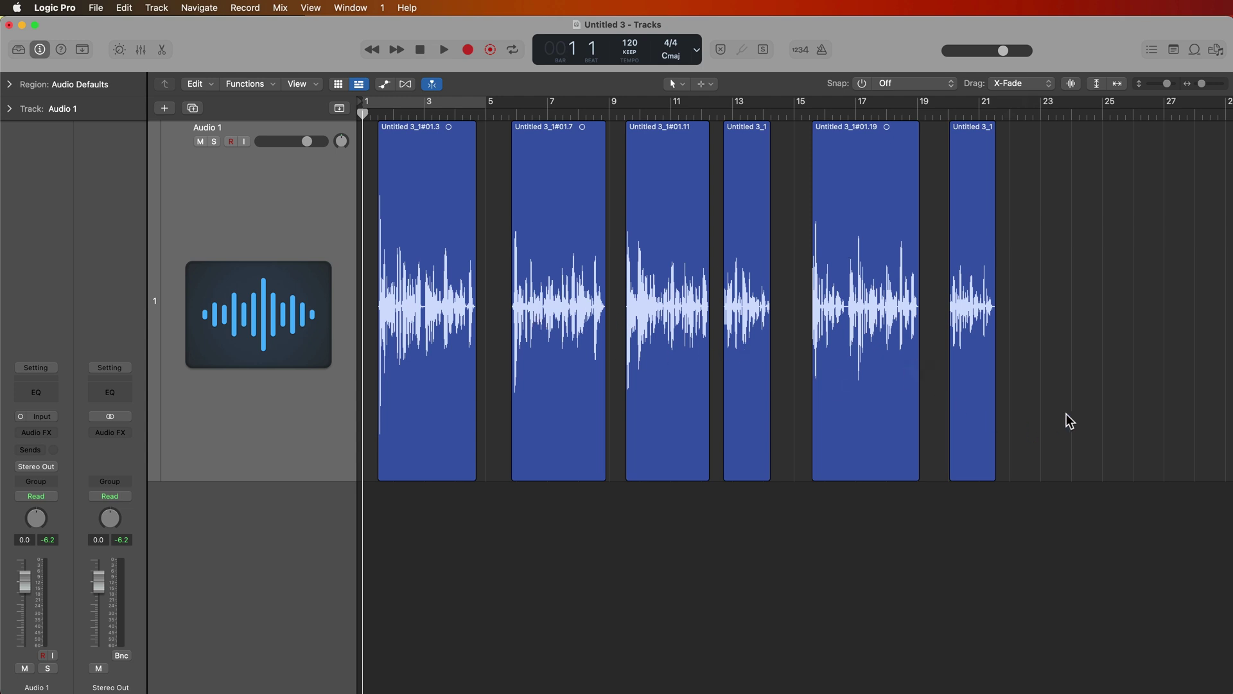
Shuffle all six regions left so they sit end to end from bar 1, and apply crossfades at every join.
drag(1126, 363, 418, 381)
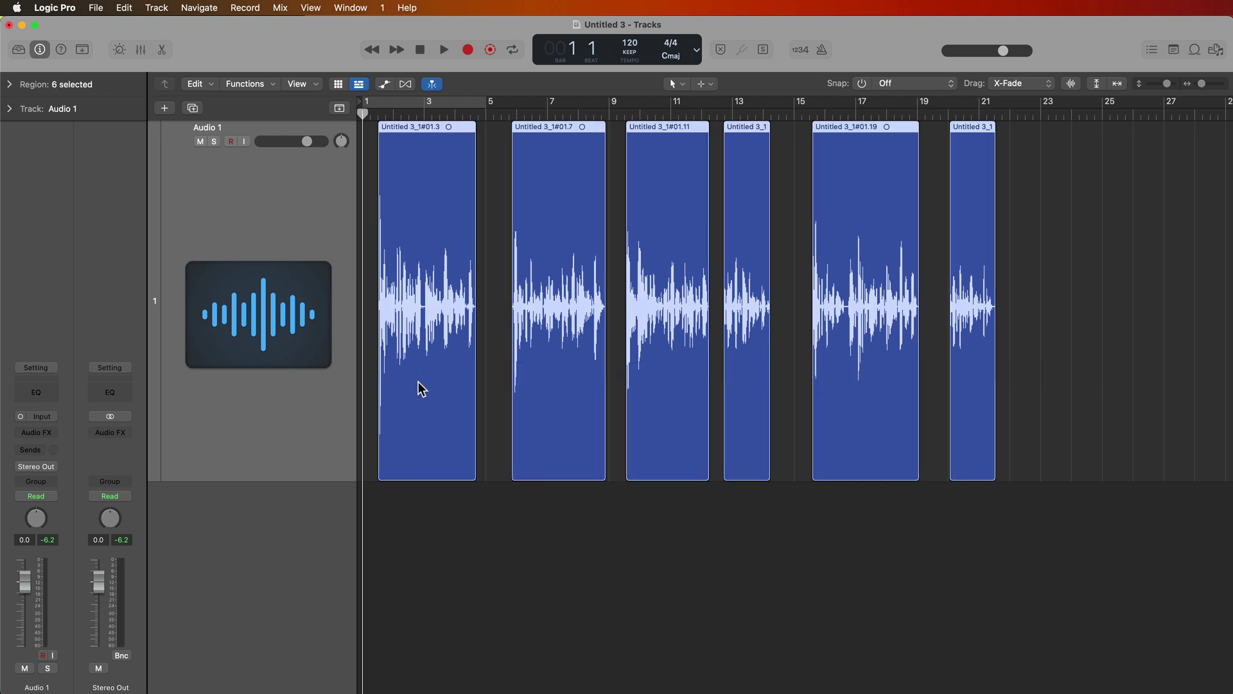
key(ctrl+[)
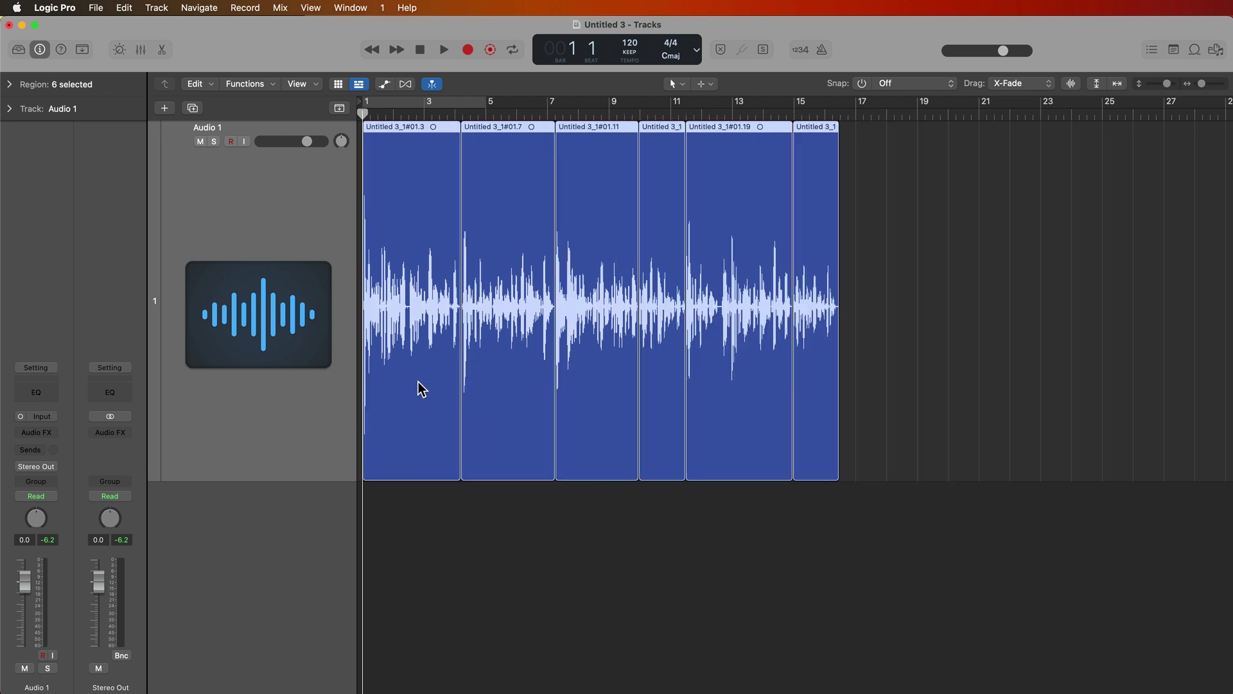
click(545, 545)
drag(1015, 296, 441, 310)
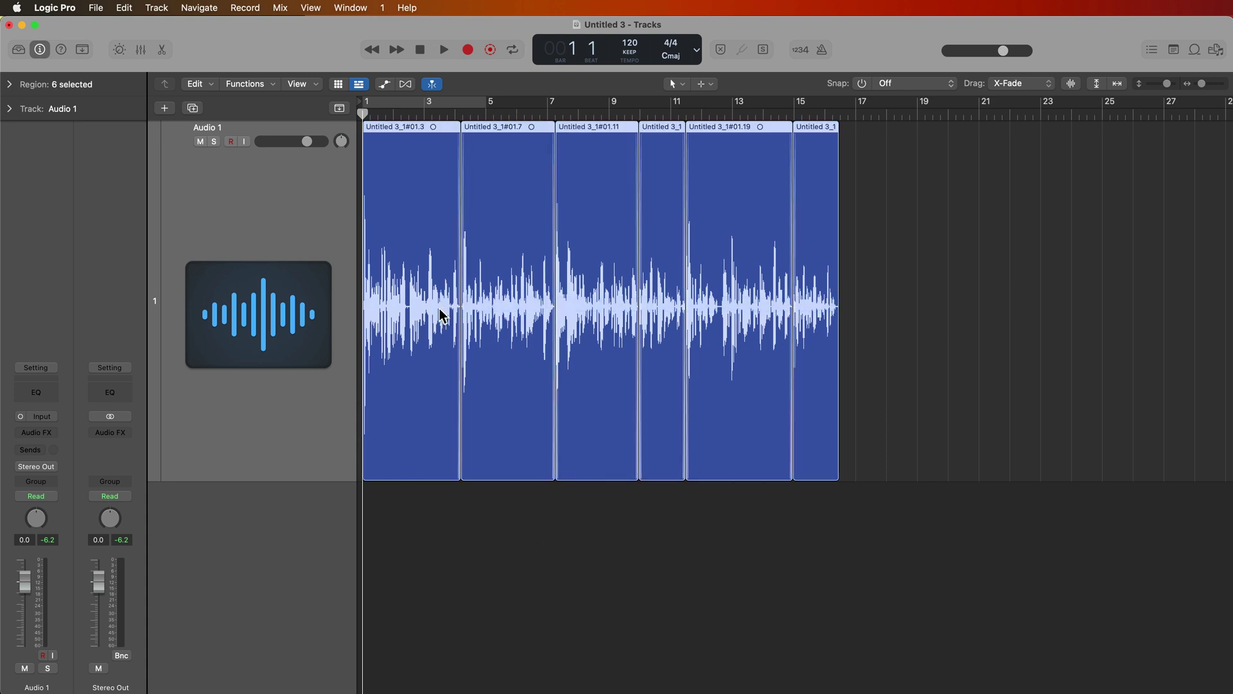
click(920, 310)
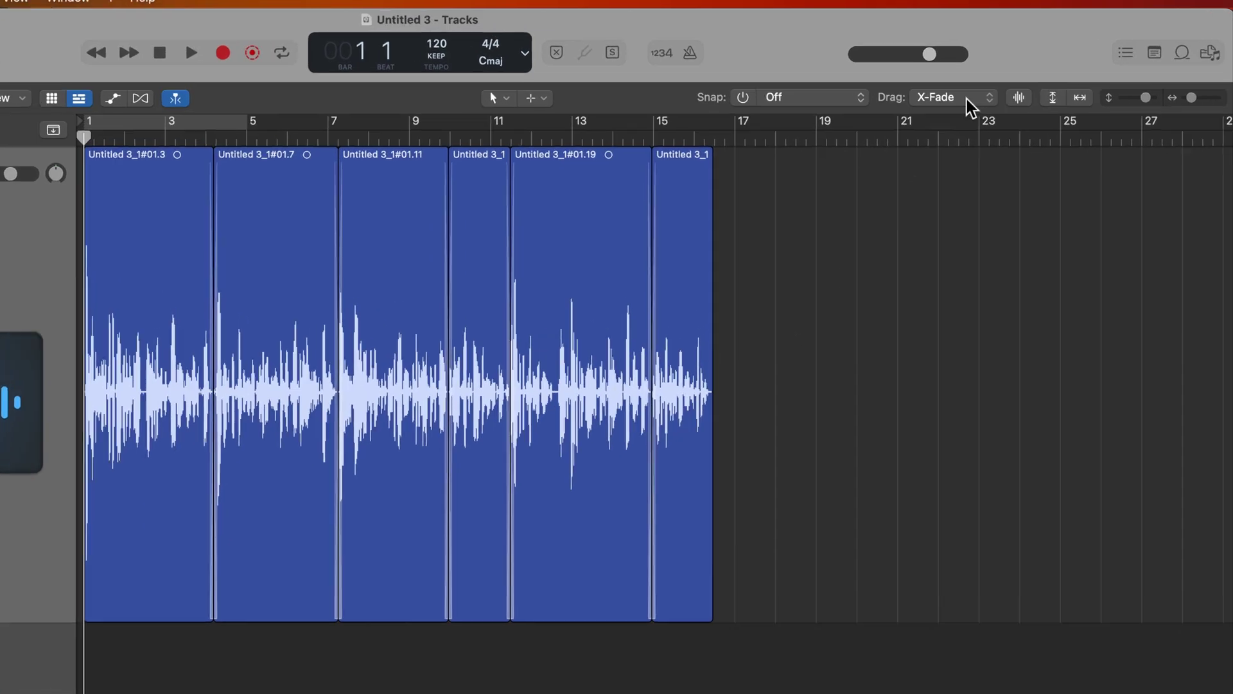
Open the list of drag modes for the Tracks area.
click(1021, 84)
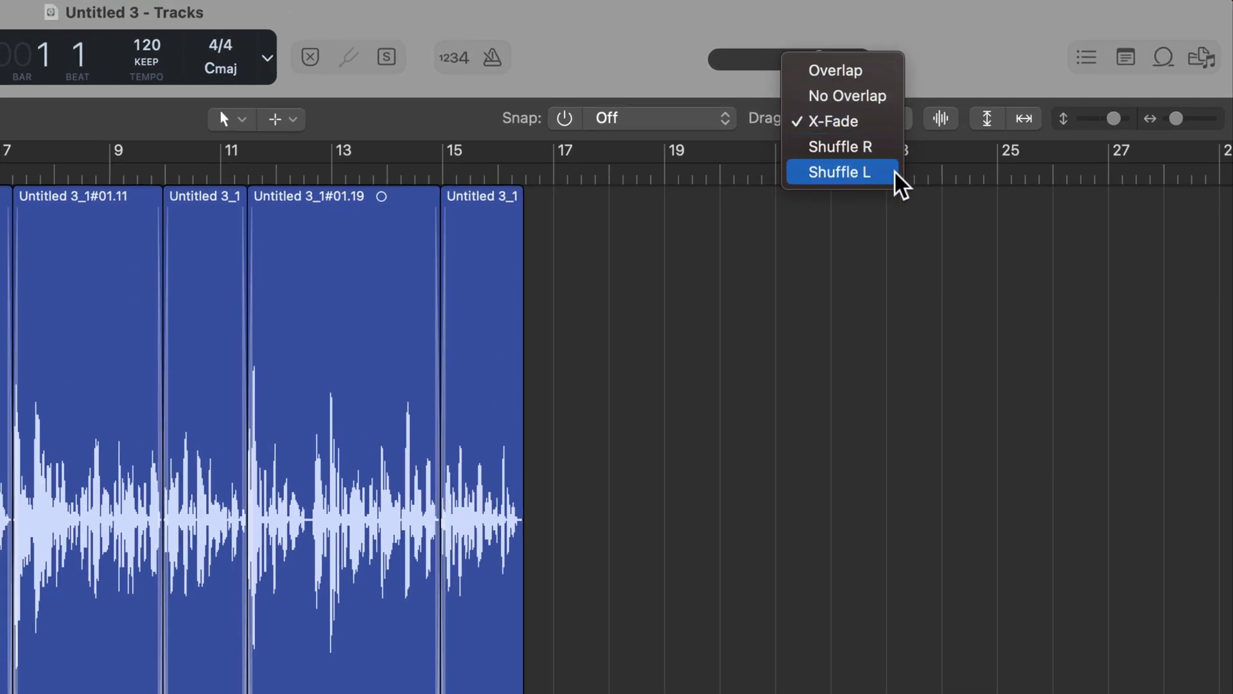